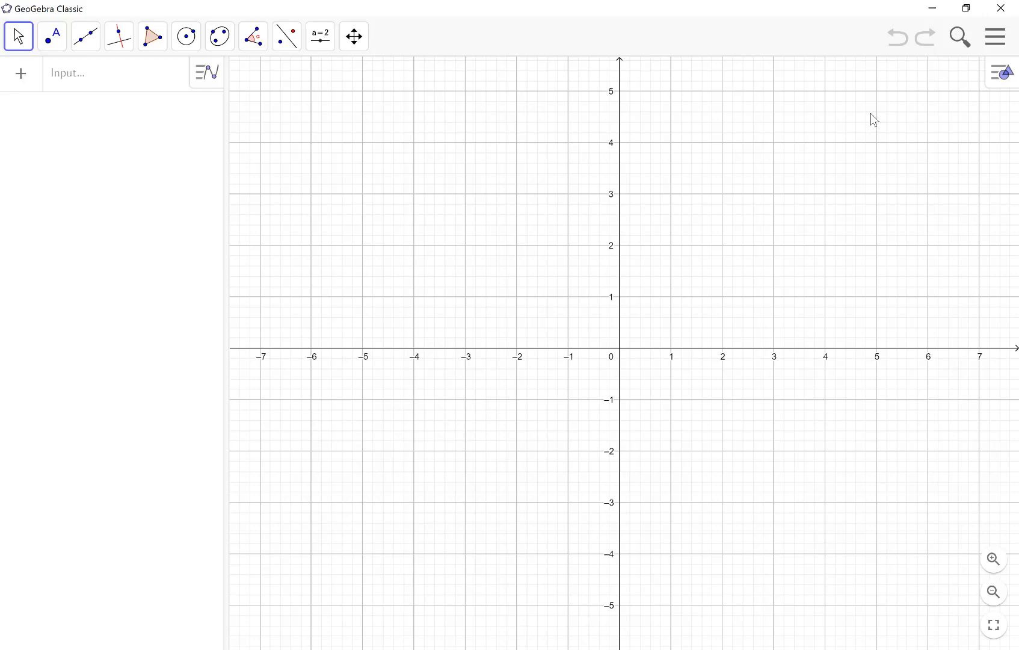
Step: Switch to the lab handout and read the GeoGebra setup instructions on drawing the polygon, defining the matrix and adding vectors
{"action": "key", "text": "alt+Tab"}
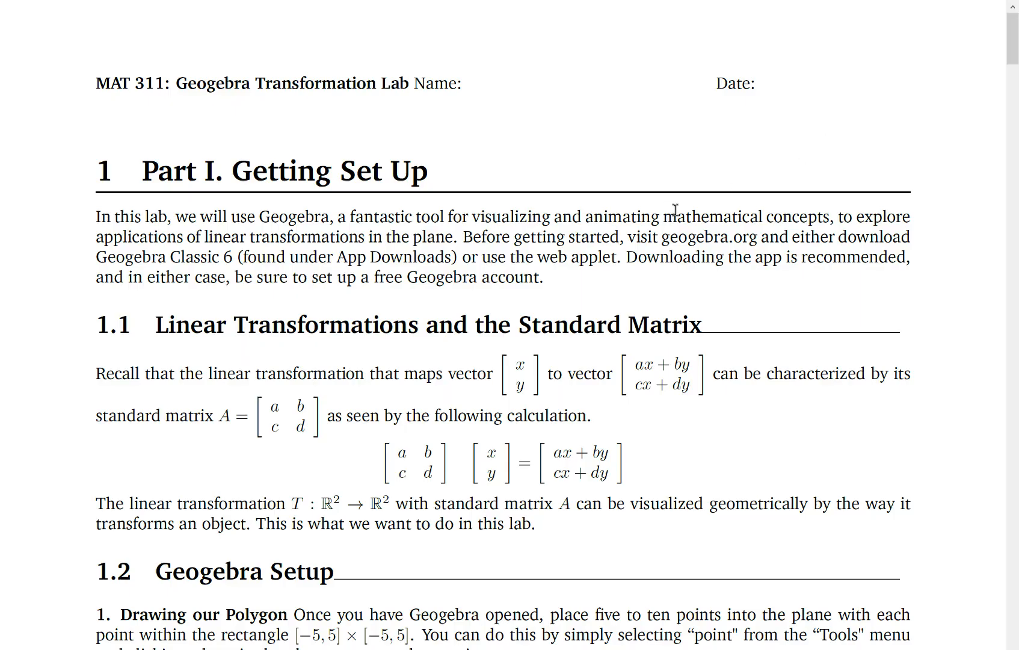
{"action": "scroll", "coordinate": [675, 209], "scroll_direction": "down", "scroll_amount": 3}
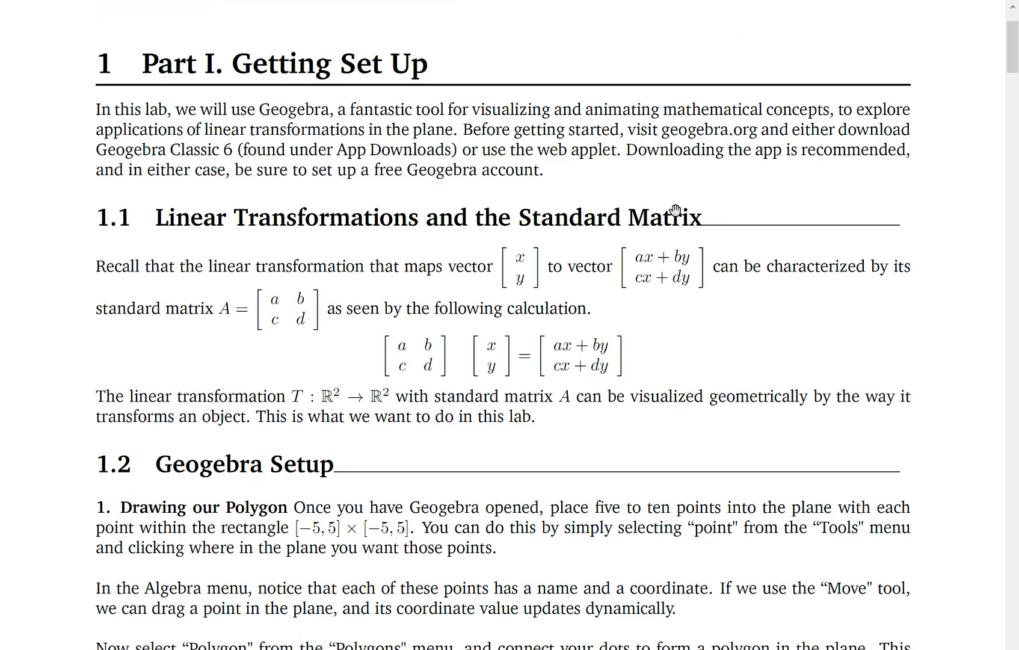
{"action": "scroll", "coordinate": [675, 210], "scroll_direction": "down", "scroll_amount": 1}
{"action": "scroll", "coordinate": [675, 209], "scroll_direction": "down", "scroll_amount": 12}
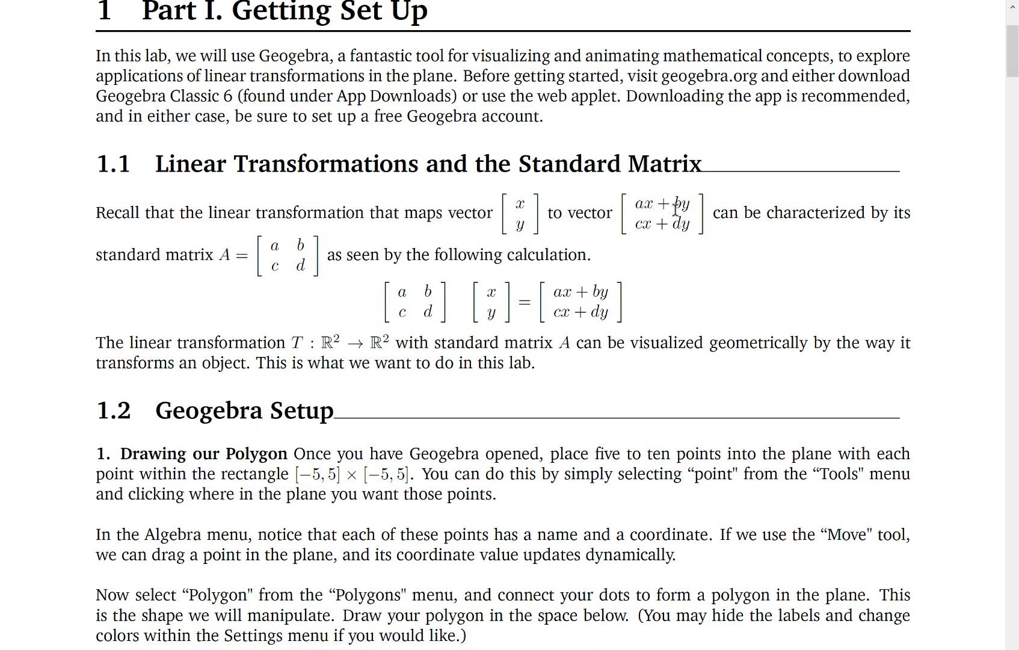
{"action": "scroll", "coordinate": [675, 209], "scroll_direction": "down", "scroll_amount": 4}
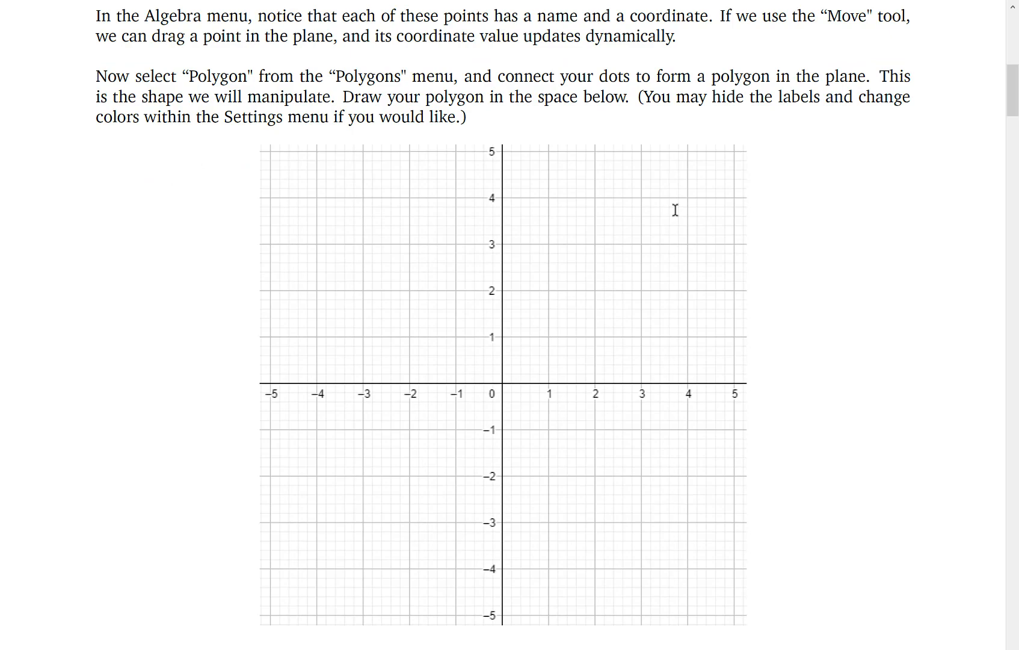
{"action": "scroll", "coordinate": [675, 209], "scroll_direction": "down", "scroll_amount": 19}
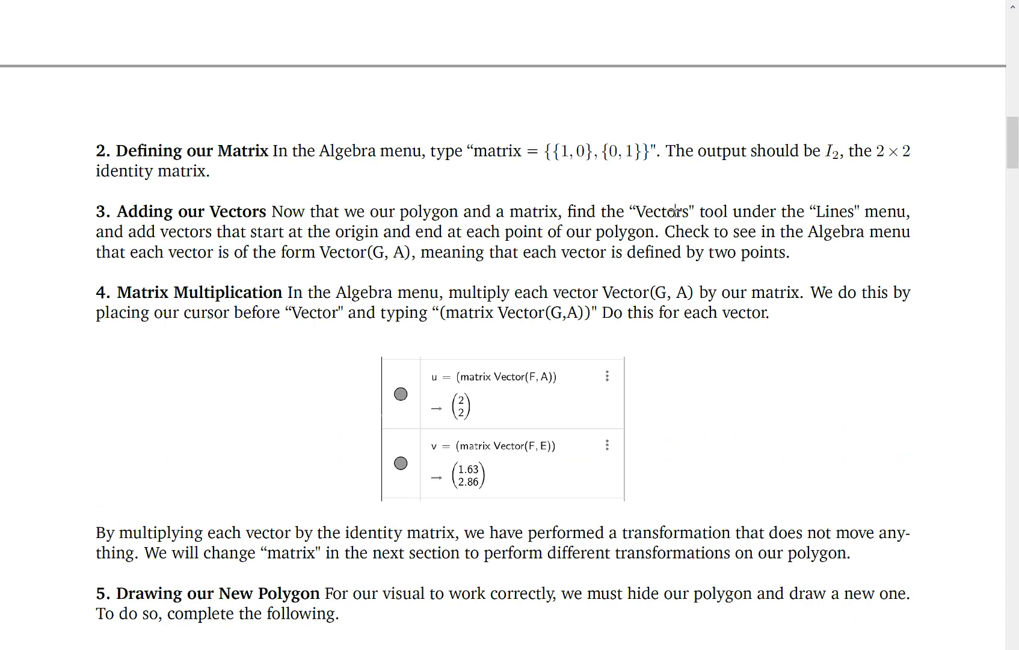
{"action": "key", "text": "alt+Tab"}
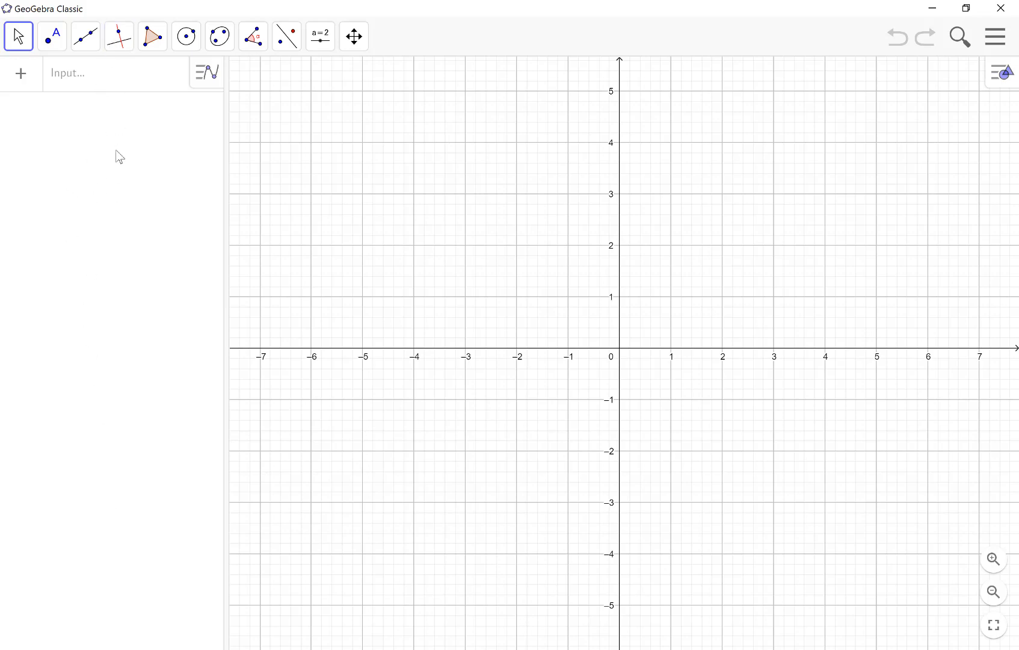
Step: Place a point at (1, 3) in the GeoGebra coordinate plane
{"action": "left_click", "coordinate": [53, 38]}
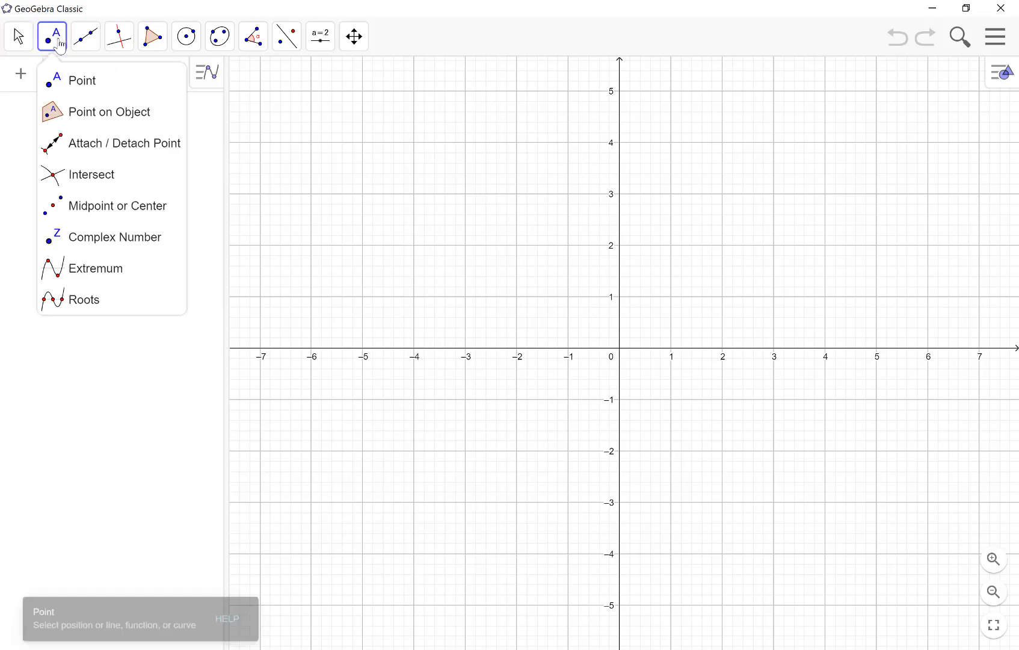
{"action": "left_click", "coordinate": [75, 82]}
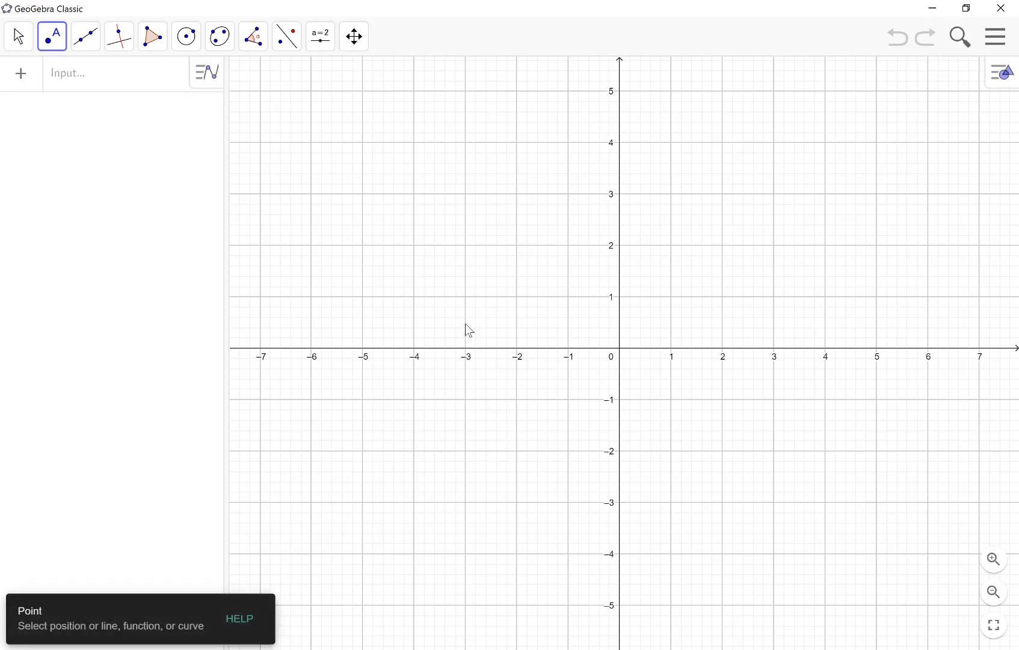
{"action": "left_click", "coordinate": [673, 198]}
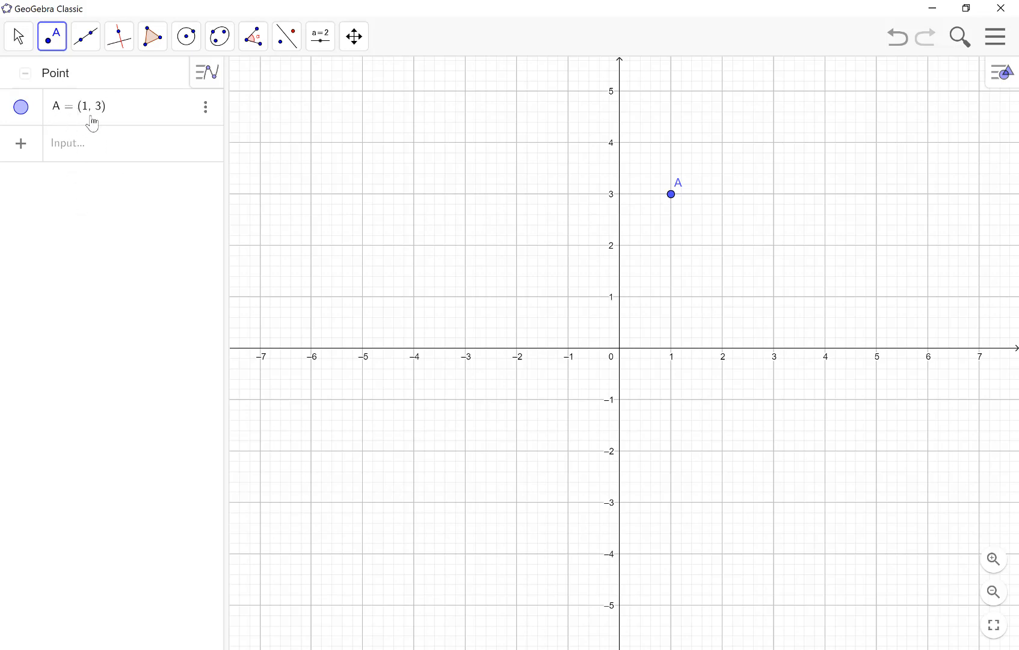
Step: Try out the Move tool on point A, leaving the point at (1, 3)
{"action": "left_click", "coordinate": [24, 47]}
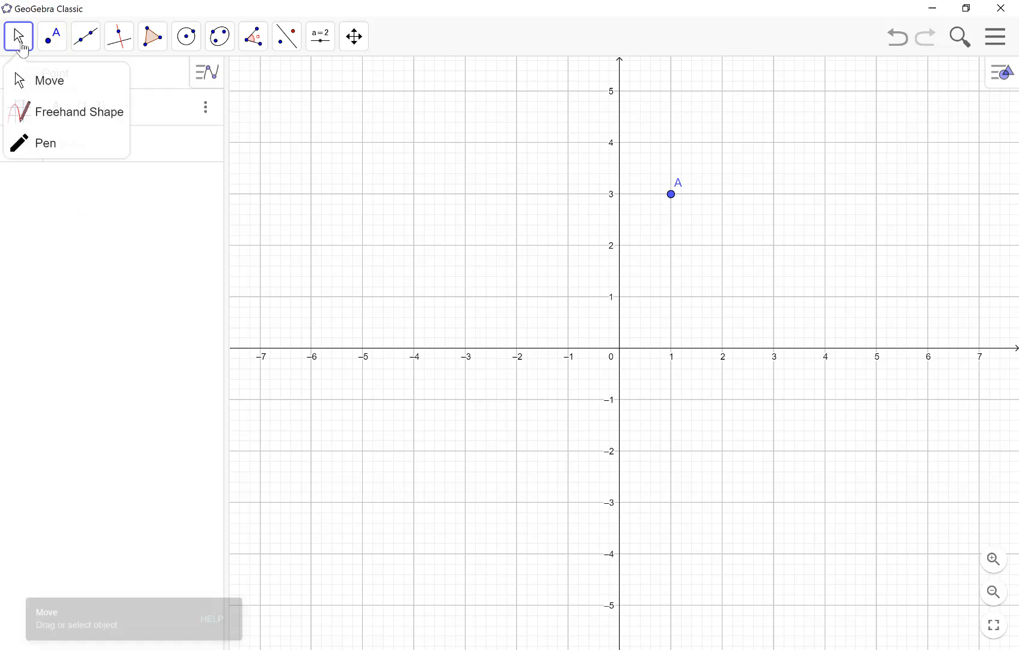
{"action": "left_click", "coordinate": [55, 89]}
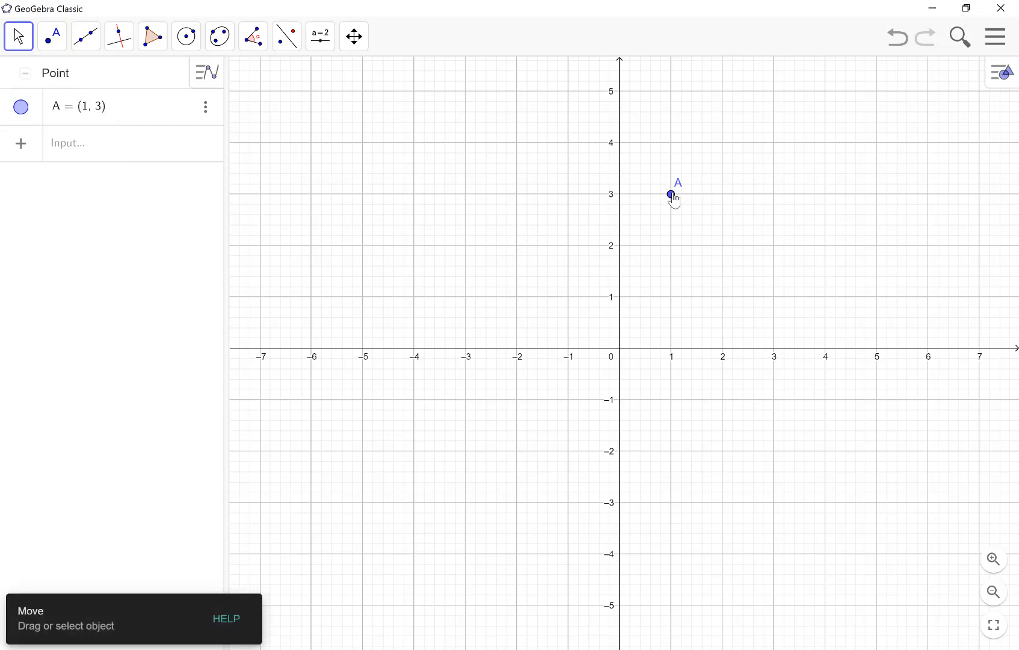
{"action": "mouse_move", "coordinate": [674, 197]}
{"action": "left_mouse_down"}
{"action": "mouse_move", "coordinate": [678, 224]}
{"action": "mouse_move", "coordinate": [753, 270]}
{"action": "mouse_move", "coordinate": [794, 225]}
{"action": "mouse_move", "coordinate": [757, 142]}
{"action": "mouse_move", "coordinate": [678, 143]}
{"action": "mouse_move", "coordinate": [677, 203]}
{"action": "left_mouse_up"}
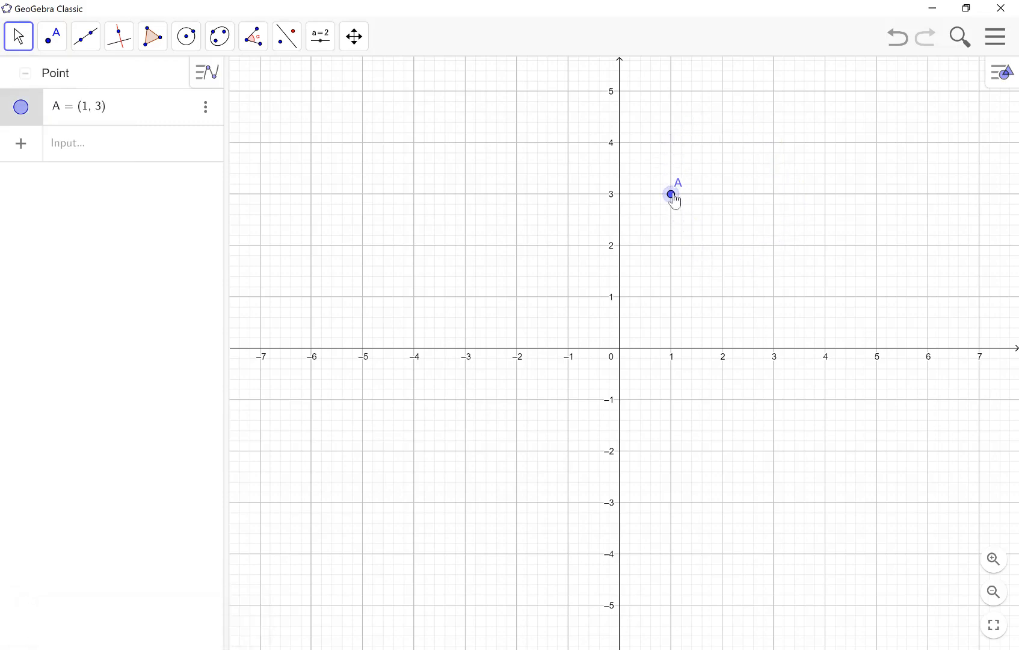
Step: Add six more points at (3, 1), (2, 2), and about (2.59, 4.41), (4.56, 2.74), (4.11, 4.3) and (4.31, -1.03)
{"action": "left_click", "coordinate": [52, 36]}
{"action": "left_click", "coordinate": [73, 84]}
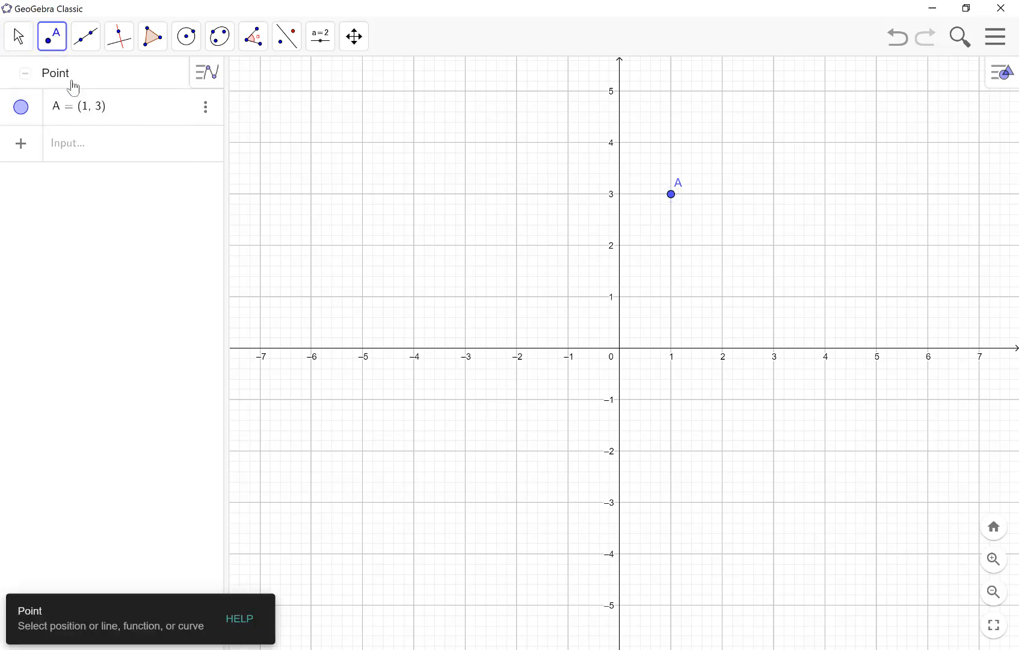
{"action": "left_click", "coordinate": [775, 298]}
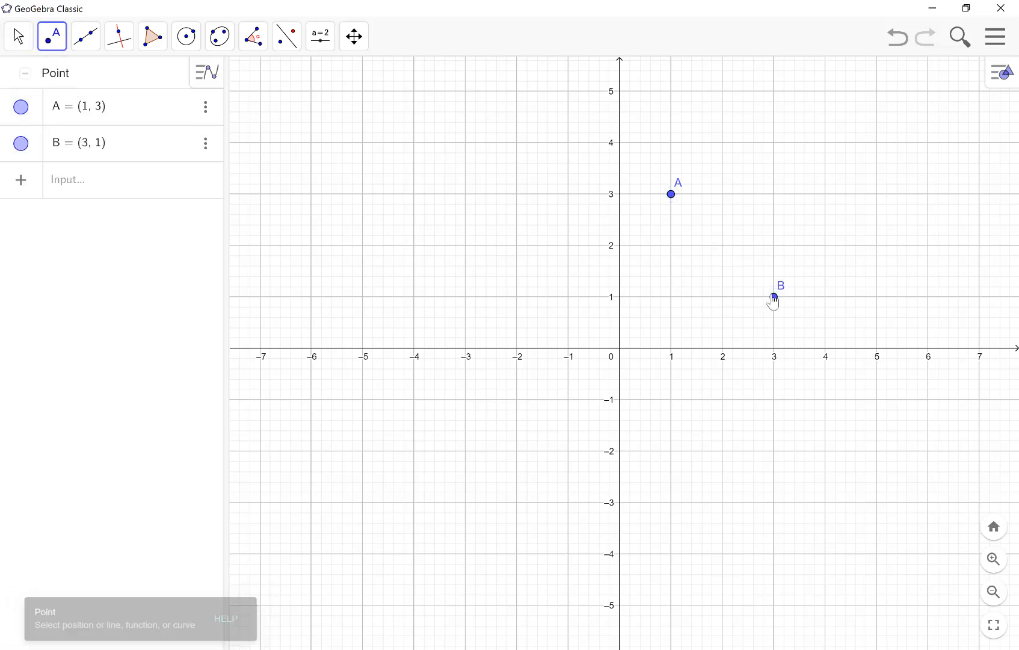
{"action": "left_click", "coordinate": [723, 245]}
{"action": "left_click", "coordinate": [753, 122]}
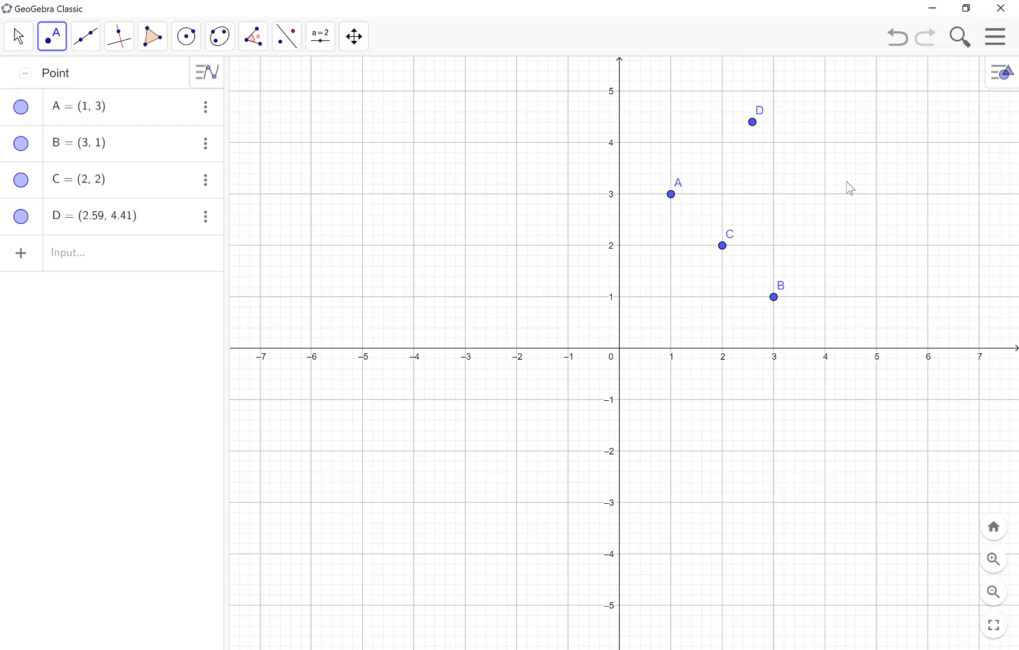
{"action": "left_click", "coordinate": [854, 208]}
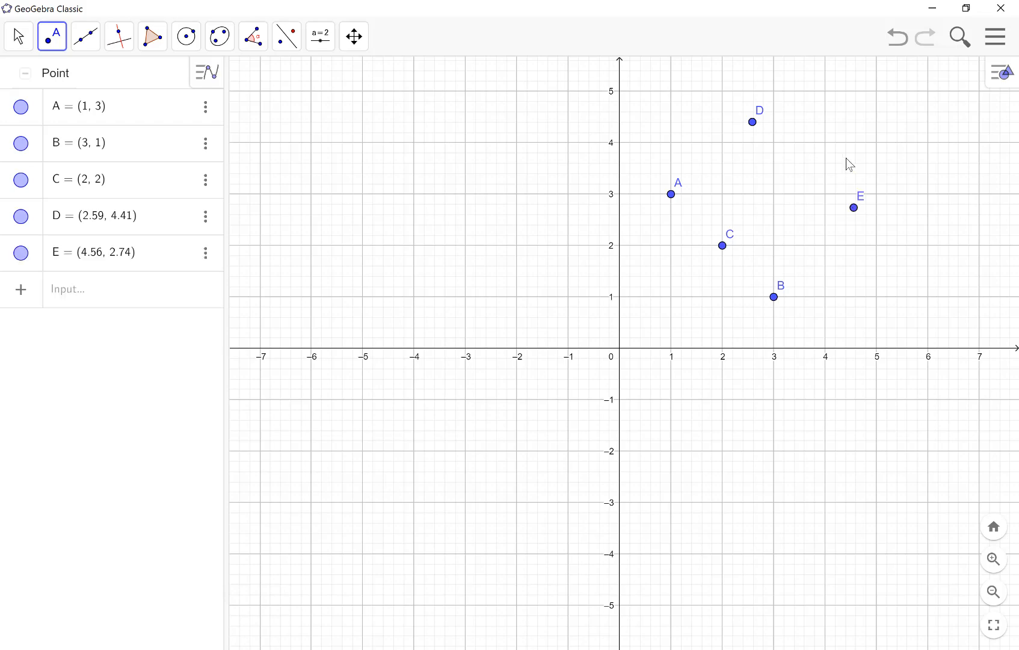
{"action": "left_click", "coordinate": [830, 128]}
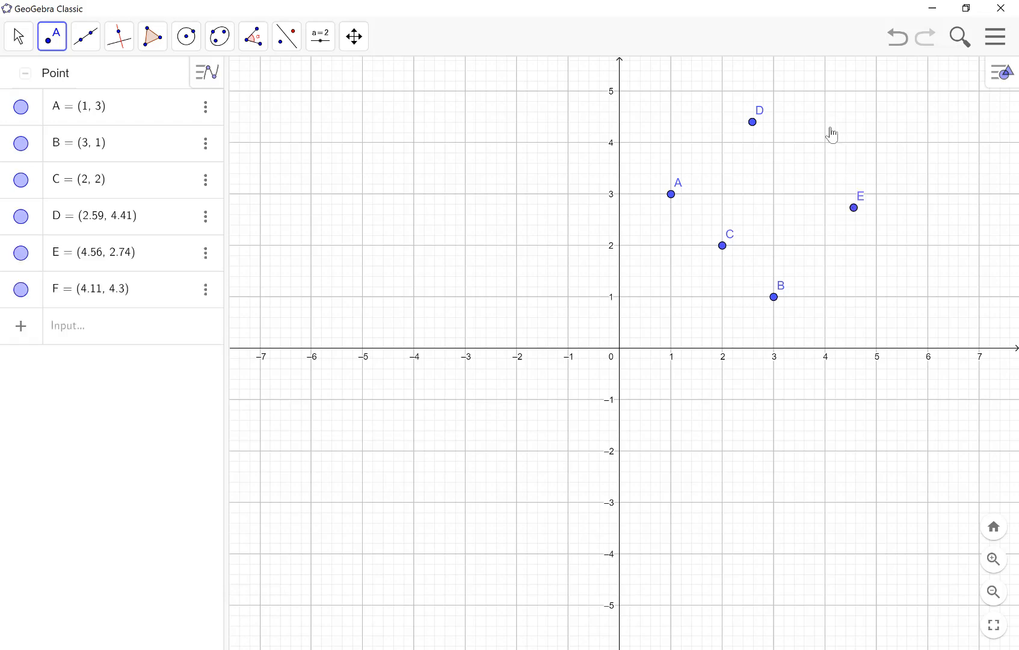
{"action": "left_click", "coordinate": [842, 401]}
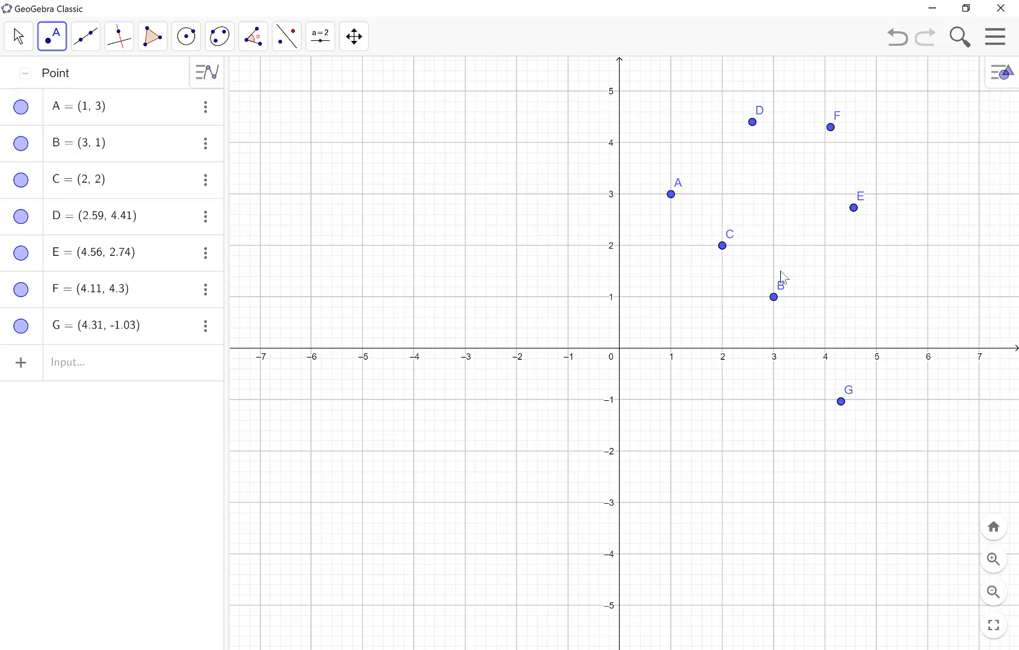
Step: Draw a closed polygon through the points in the order A, D, F, E, G, B, C and back to A
{"action": "left_click", "coordinate": [151, 51]}
{"action": "left_click", "coordinate": [154, 82]}
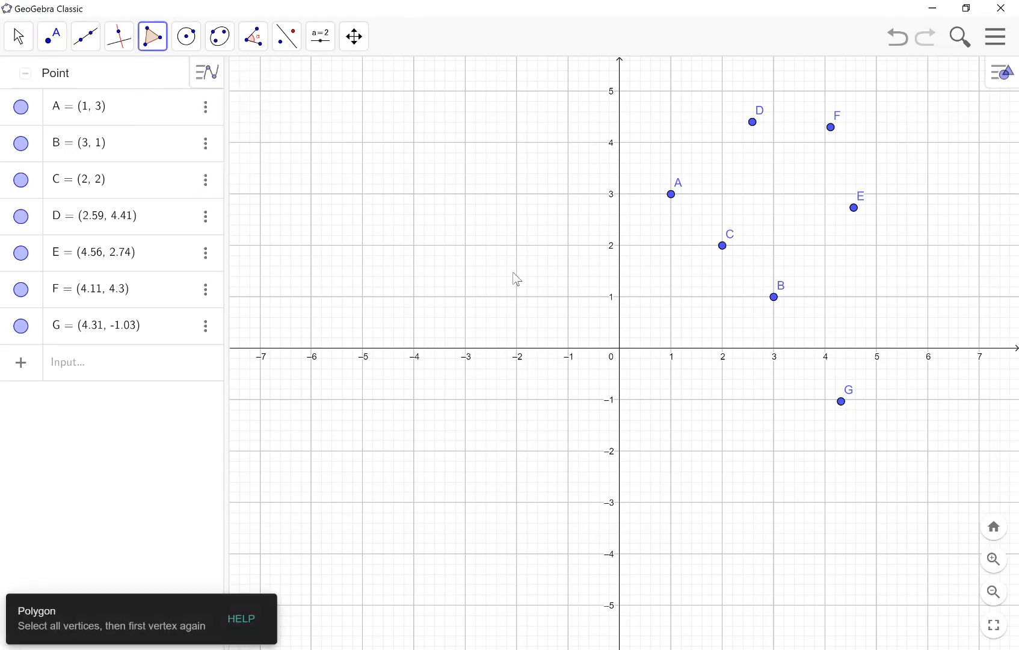
{"action": "left_click", "coordinate": [672, 194]}
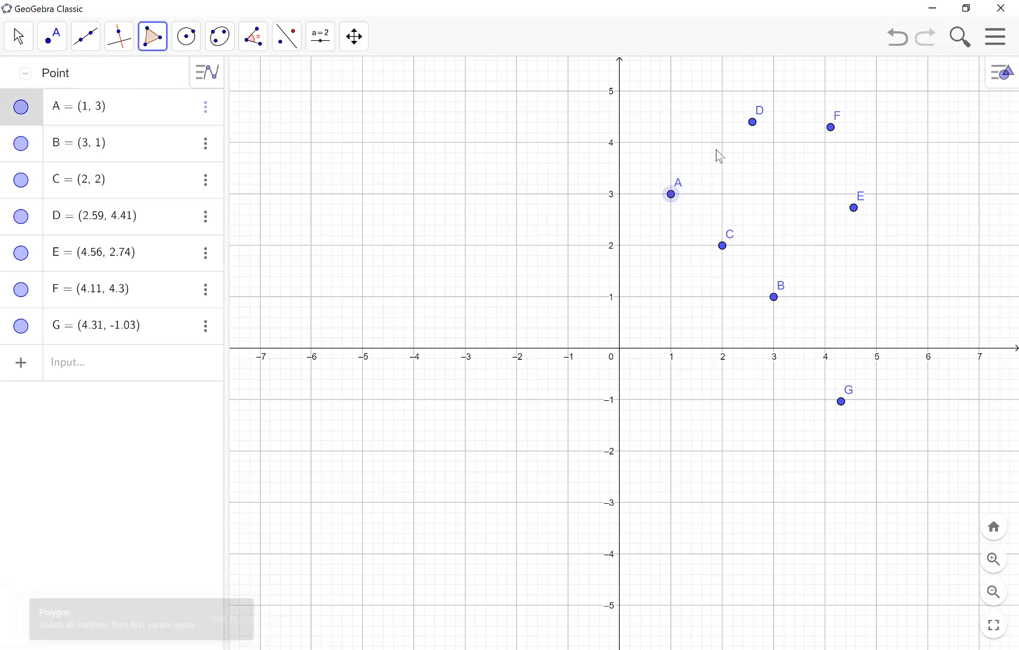
{"action": "left_click", "coordinate": [753, 123]}
{"action": "left_click", "coordinate": [831, 127]}
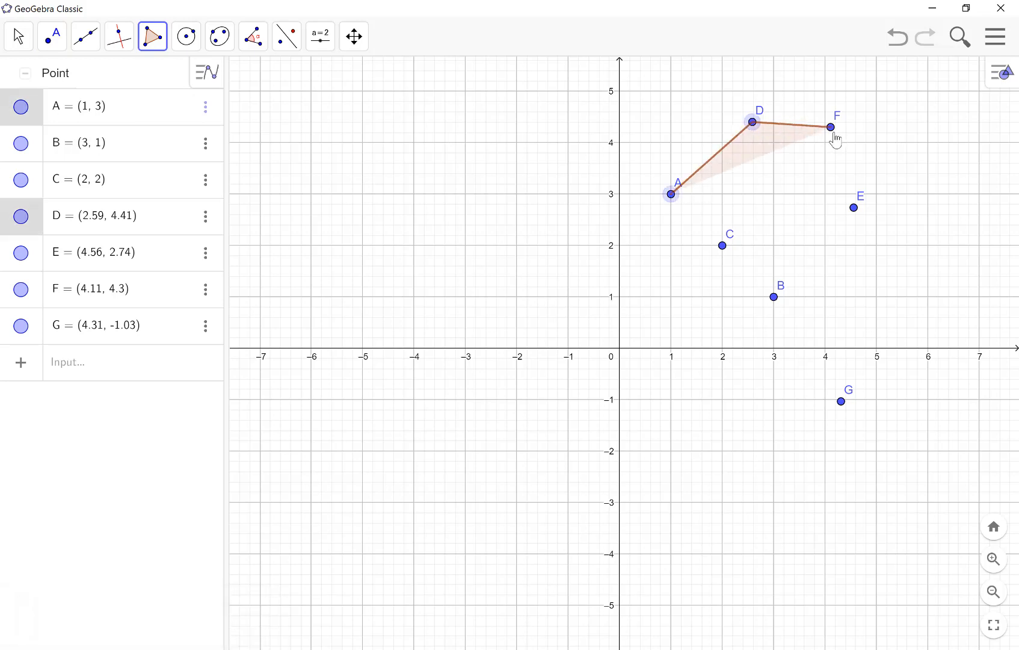
{"action": "left_click", "coordinate": [855, 207]}
{"action": "left_click", "coordinate": [841, 401]}
{"action": "left_click", "coordinate": [774, 297]}
{"action": "left_click", "coordinate": [723, 246]}
{"action": "left_click", "coordinate": [671, 194]}
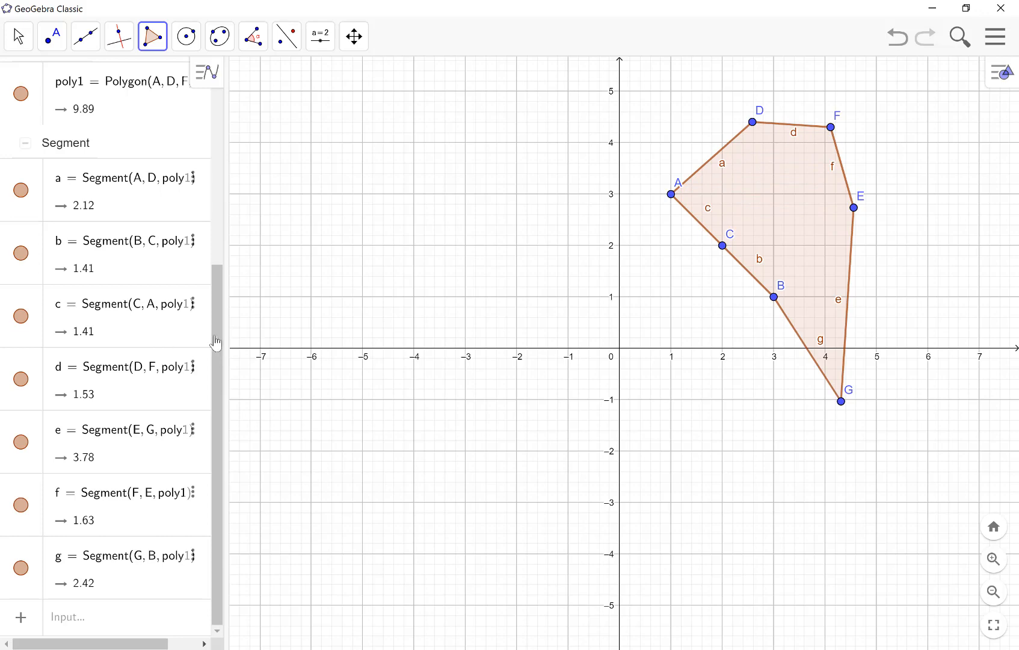
{"action": "left_click_drag", "start_coordinate": [215, 337], "coordinate": [200, 127]}
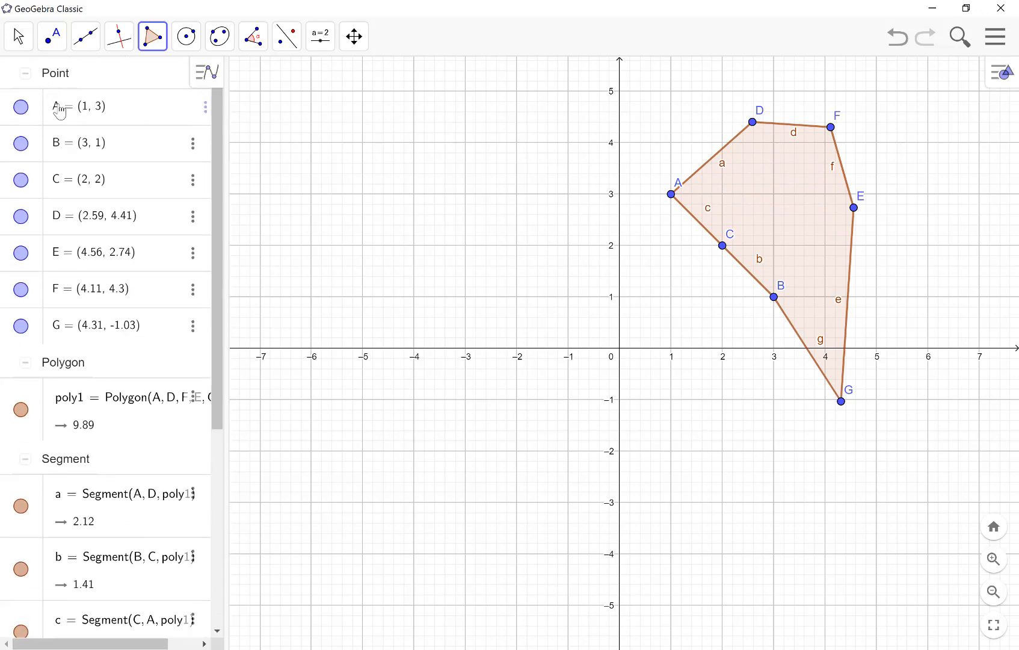
{"action": "left_click_drag", "start_coordinate": [215, 266], "coordinate": [214, 311]}
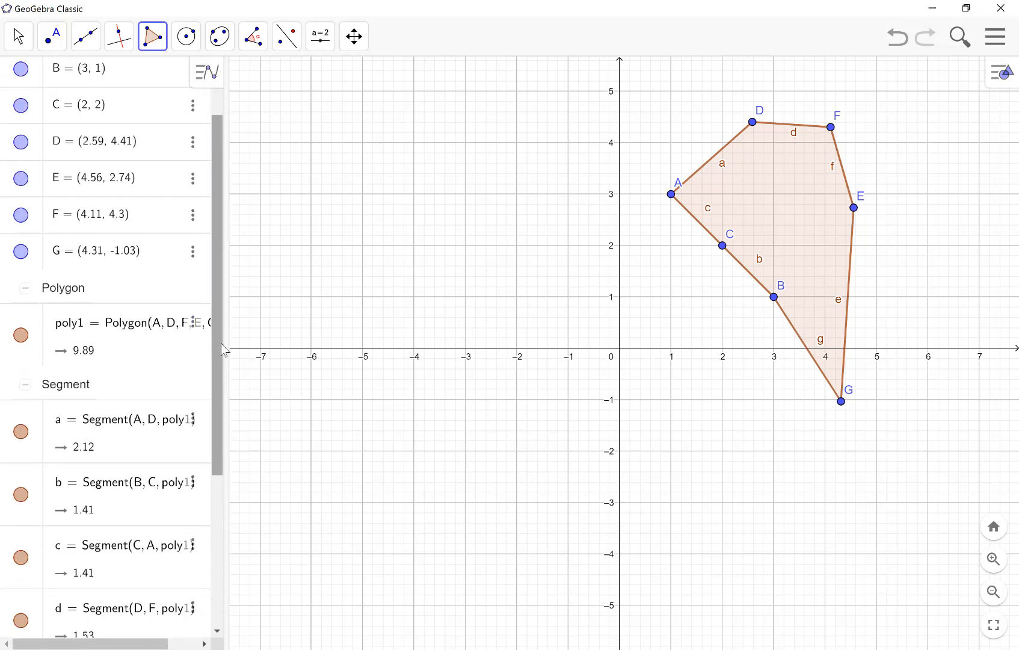
{"action": "left_click_drag", "start_coordinate": [215, 357], "coordinate": [211, 490]}
{"action": "scroll", "coordinate": [202, 364], "scroll_direction": "down", "scroll_amount": 1}
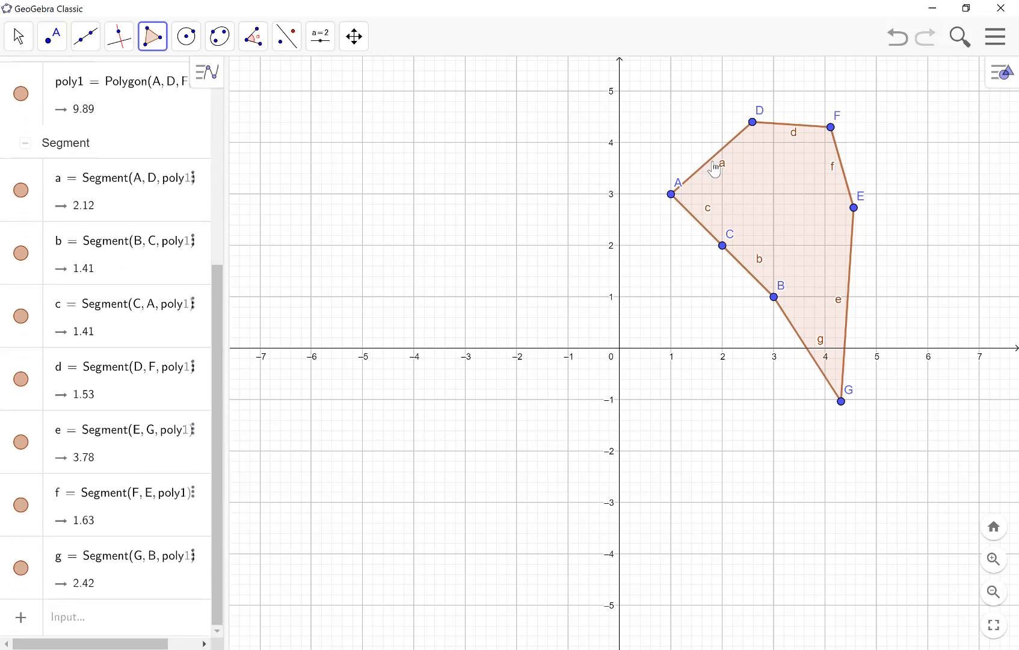
Step: Hide the label of point A using the Move tool and the point's display options
{"action": "left_click", "coordinate": [24, 41]}
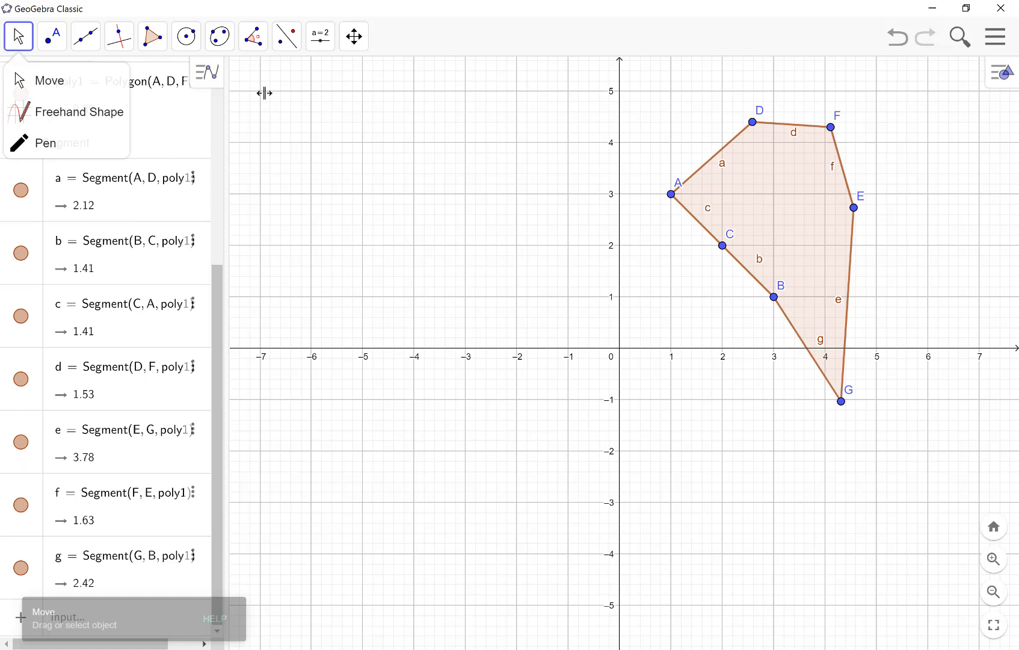
{"action": "left_click", "coordinate": [76, 94]}
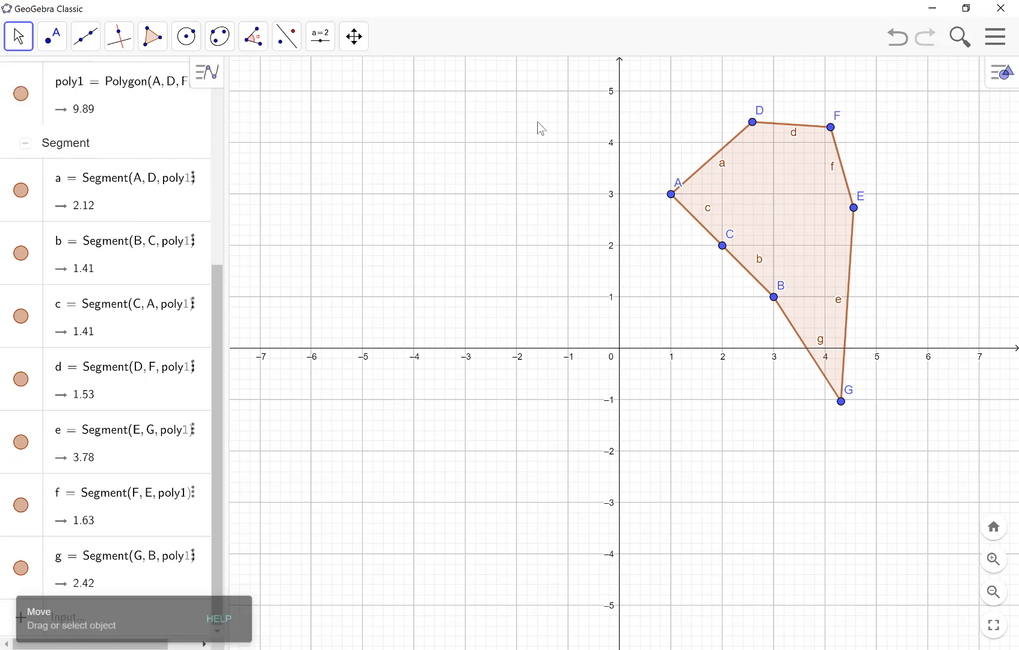
{"action": "right_click", "coordinate": [671, 194]}
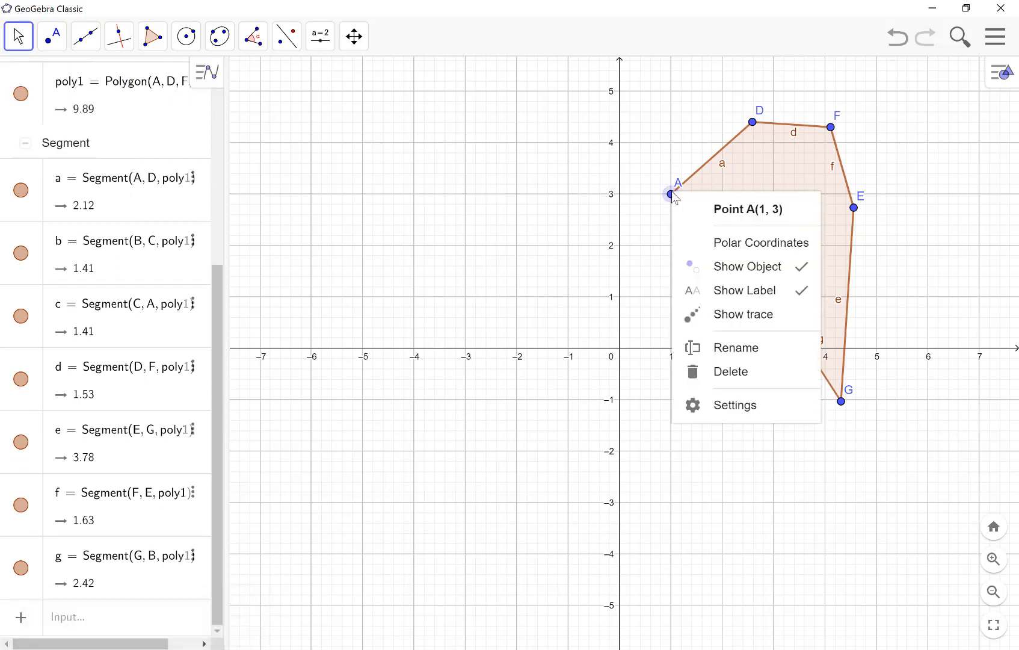
{"action": "left_click", "coordinate": [747, 295]}
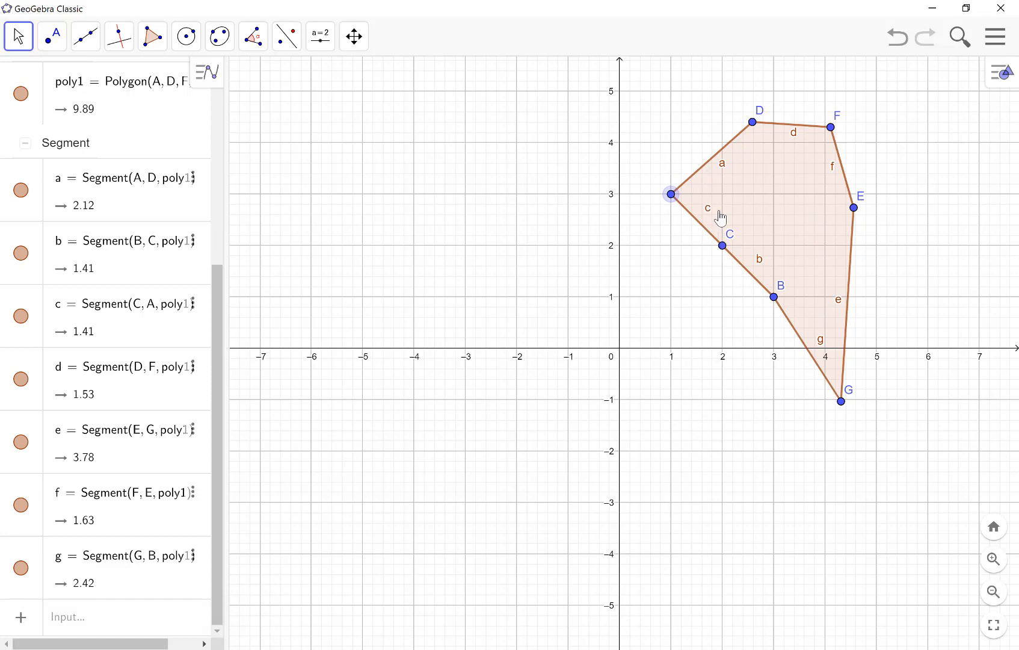
Step: Change the polygon's color to blue in its settings and close them
{"action": "right_click", "coordinate": [720, 217]}
{"action": "left_click", "coordinate": [792, 407]}
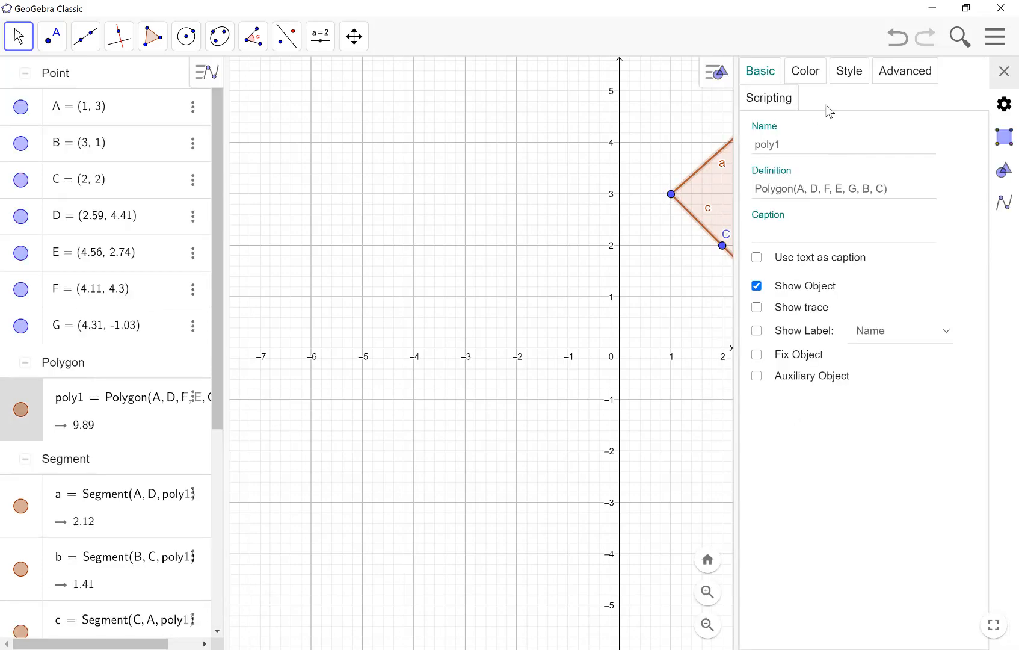
{"action": "left_click", "coordinate": [804, 71]}
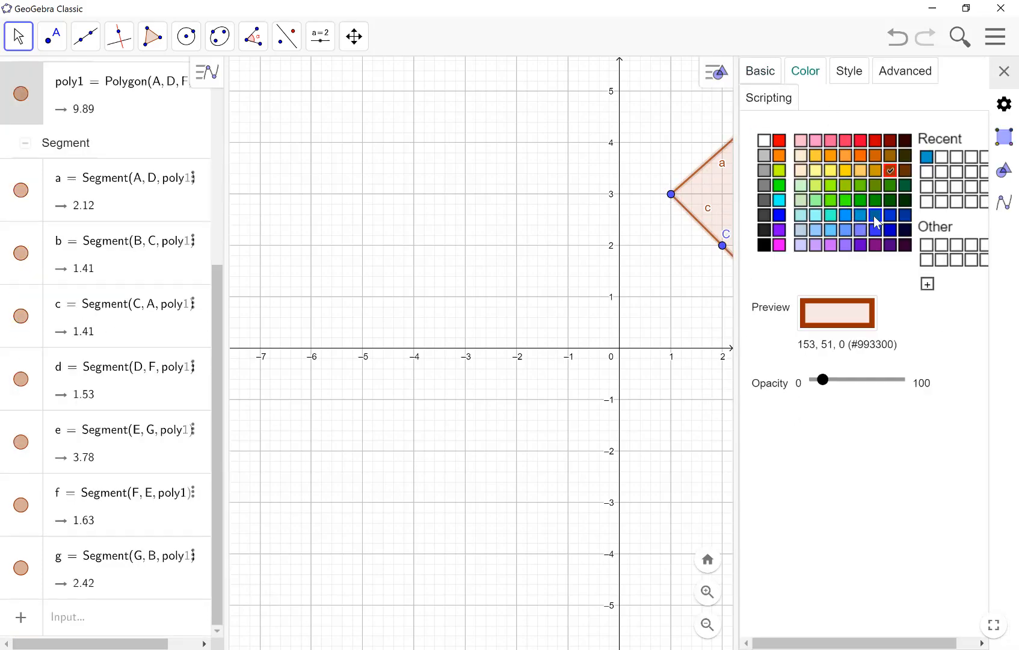
{"action": "left_click", "coordinate": [875, 217]}
{"action": "left_click", "coordinate": [1003, 71]}
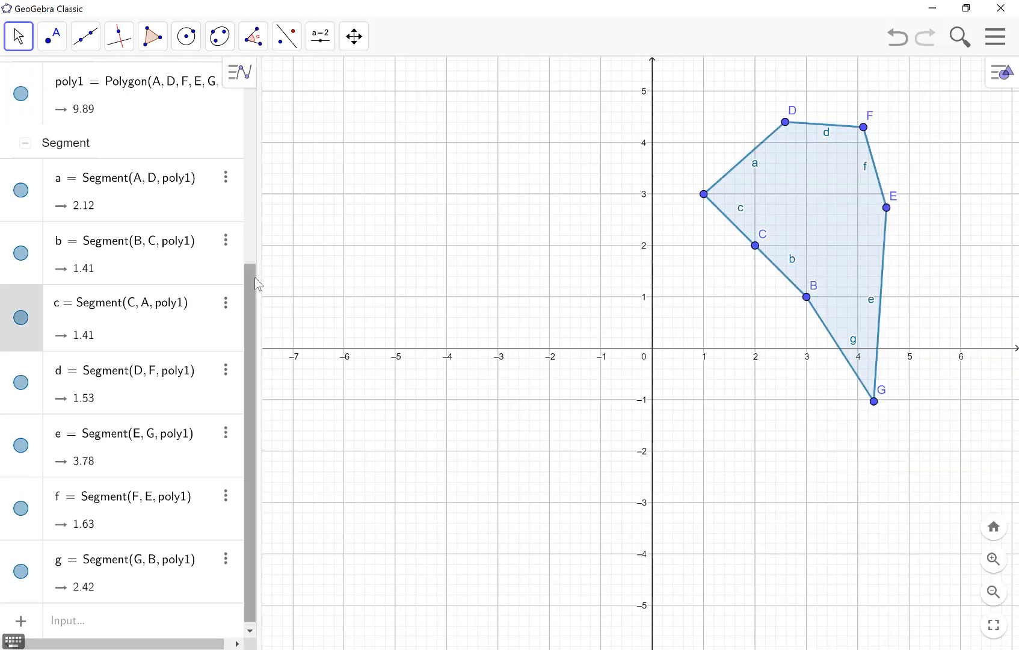
Step: Define a 2×2 identity matrix named matrix as {{1,0},{0,1}}
{"action": "scroll", "coordinate": [253, 289], "scroll_direction": "up", "scroll_amount": 5}
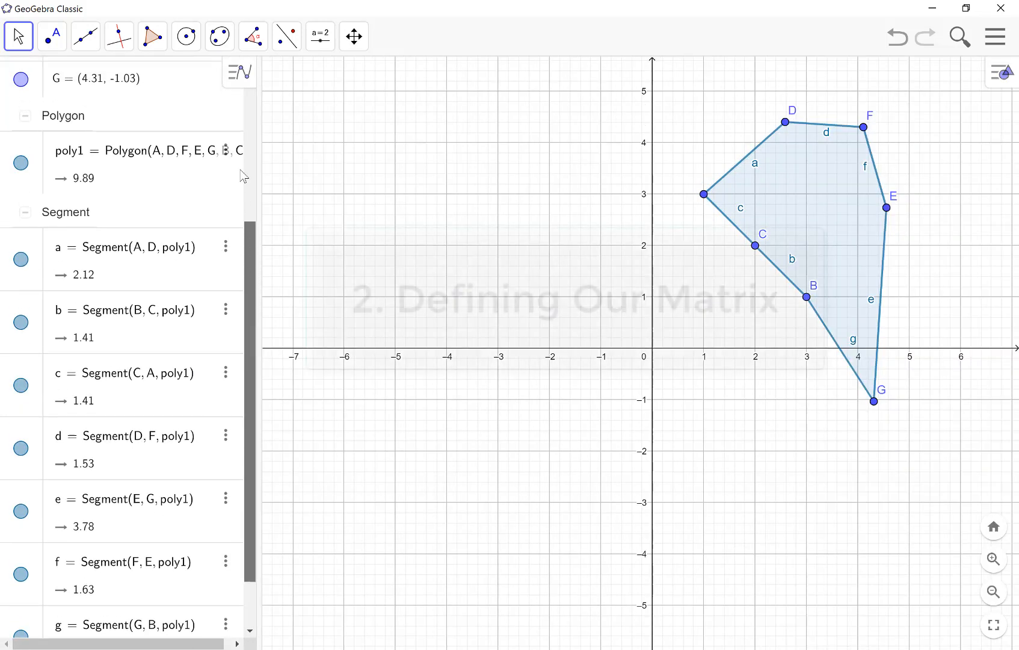
{"action": "scroll", "coordinate": [253, 359], "scroll_direction": "down", "scroll_amount": 5}
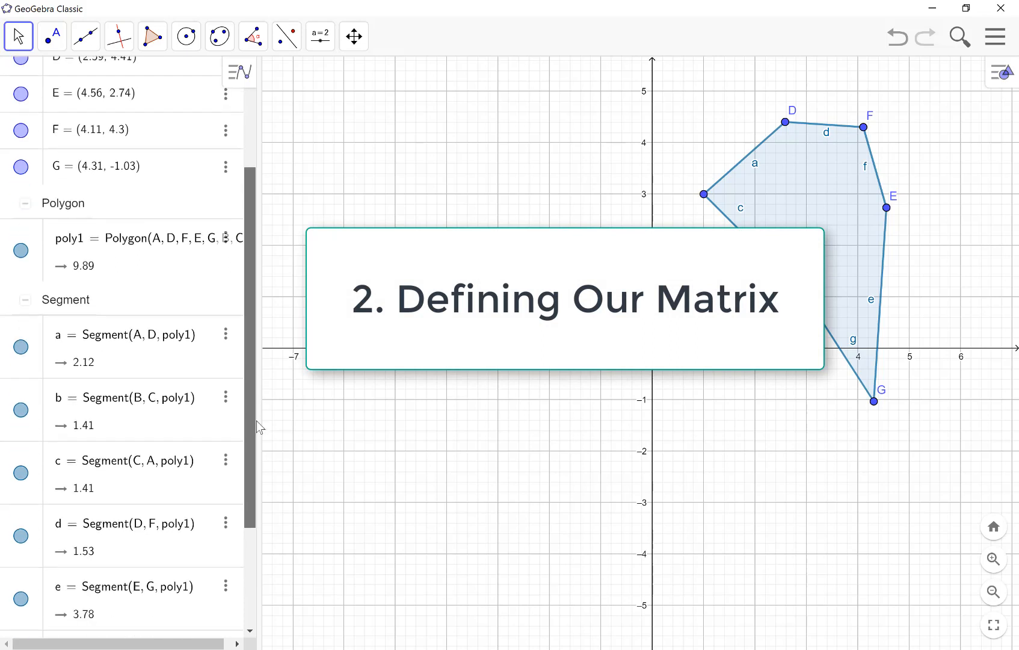
{"action": "left_click", "coordinate": [197, 619]}
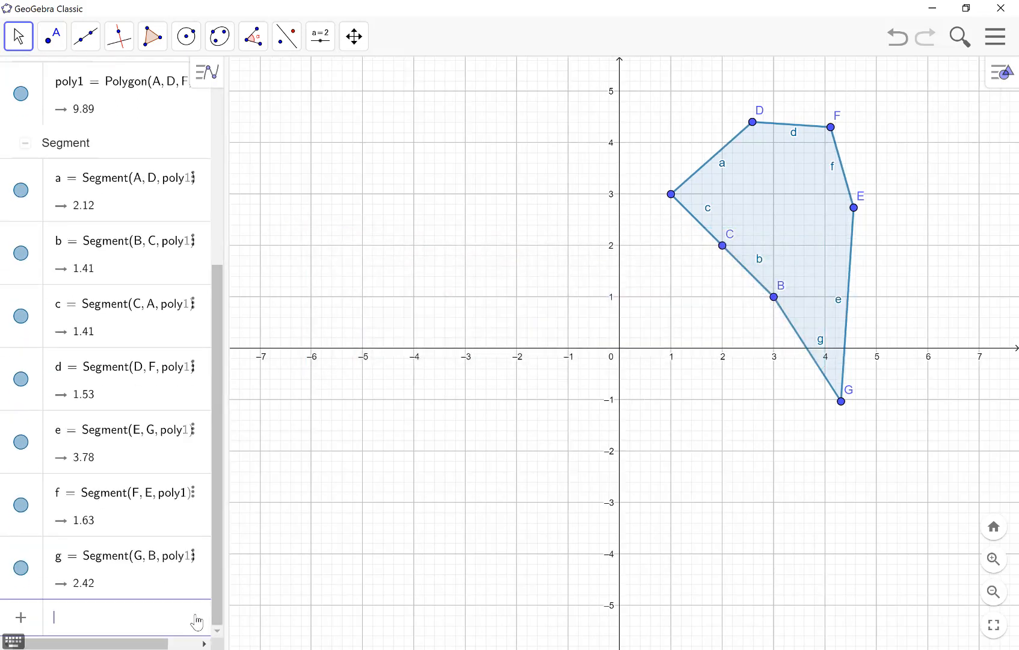
{"action": "type", "text": "matrix "}
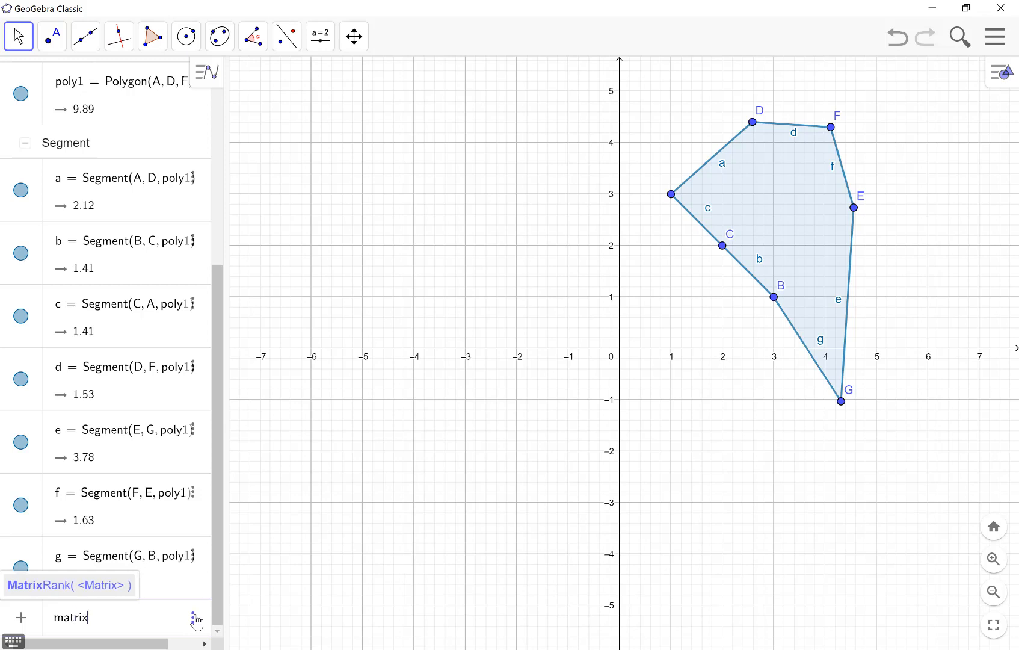
{"action": "type", "text": "= "}
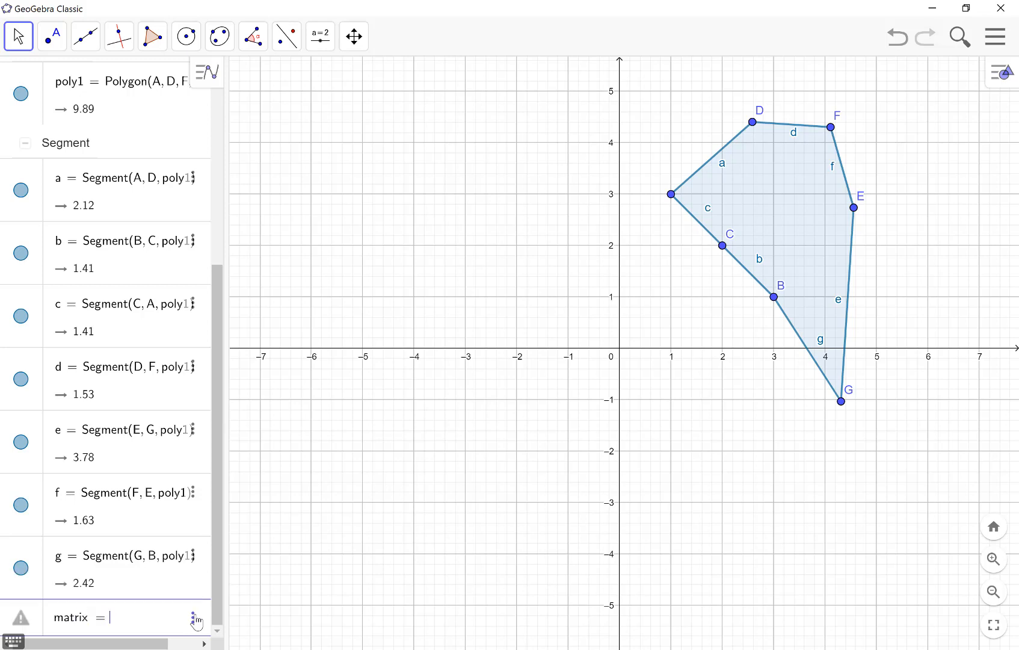
{"action": "type", "text": "{{ }"}
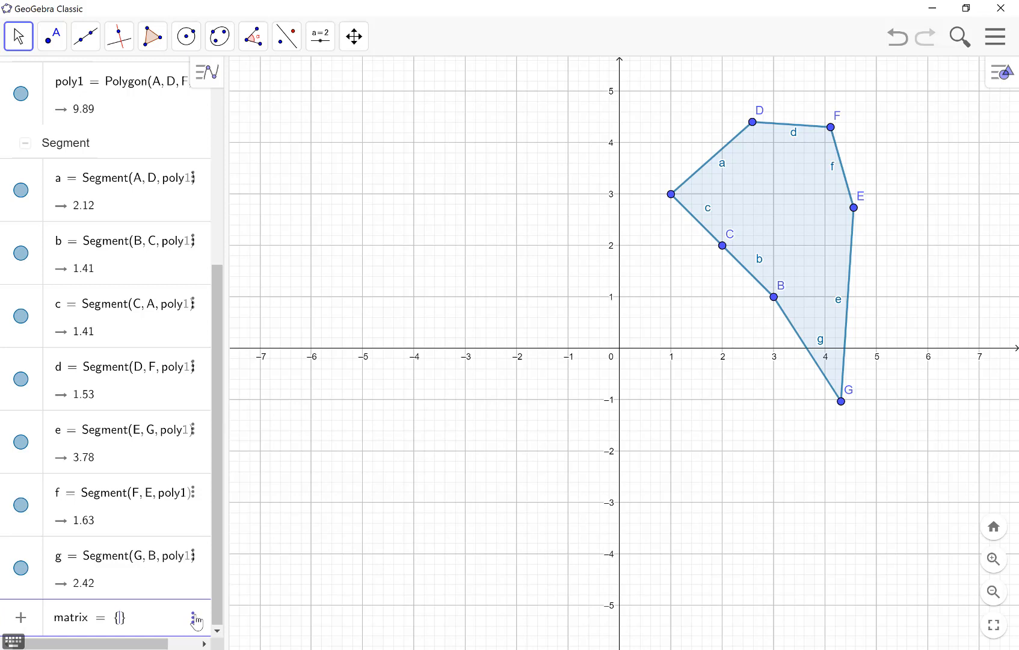
{"action": "type", "text": ",{"}
{"action": "key", "text": "Left"}
{"action": "key", "text": "Left"}
{"action": "key", "text": "Left"}
{"action": "type", "text": "10,"}
{"action": "key", "text": "BackSpace"}
{"action": "key", "text": "BackSpace"}
{"action": "type", "text": ",00,1"}
{"action": "key", "text": "Return"}
Step: Draw vectors from the origin to each of the polygon's vertices A, B, C, D, E, F and G
{"action": "scroll", "coordinate": [157, 575], "scroll_direction": "up", "scroll_amount": 5}
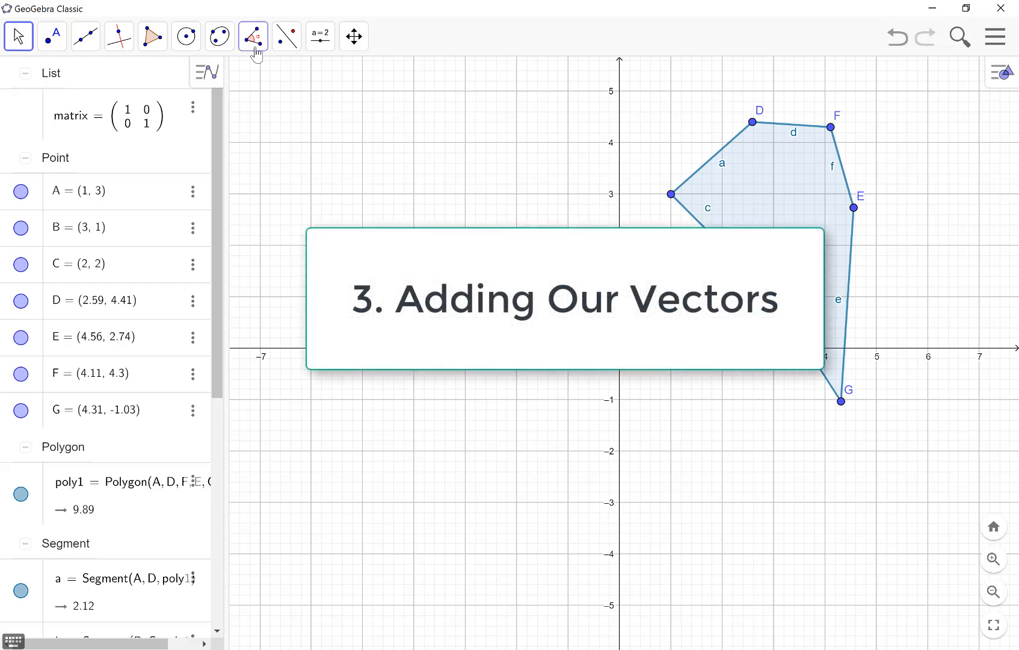
{"action": "left_click", "coordinate": [86, 37]}
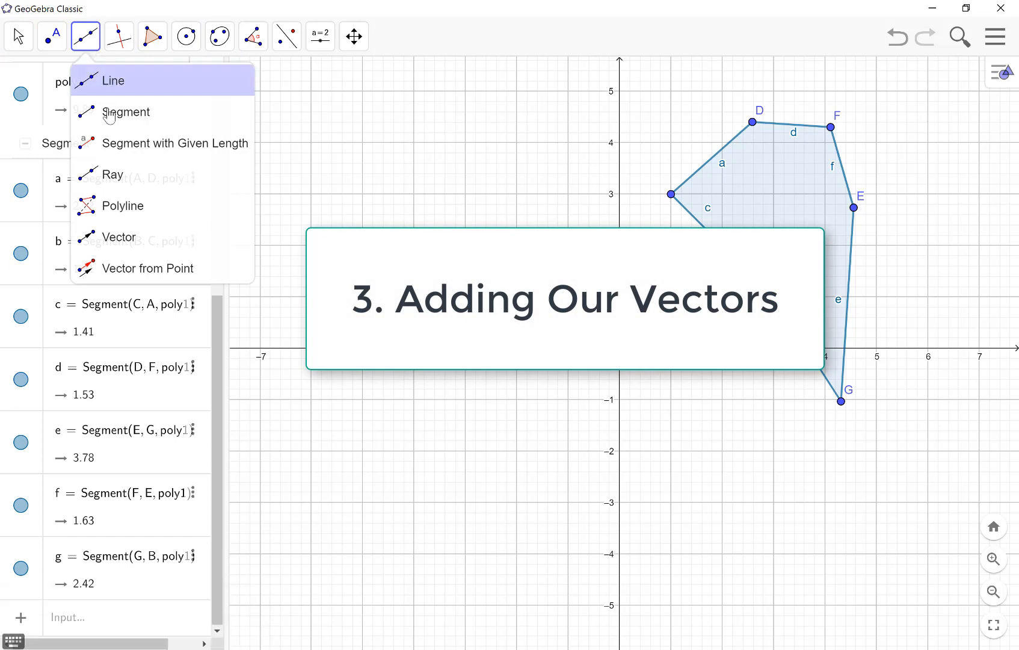
{"action": "left_click", "coordinate": [129, 236]}
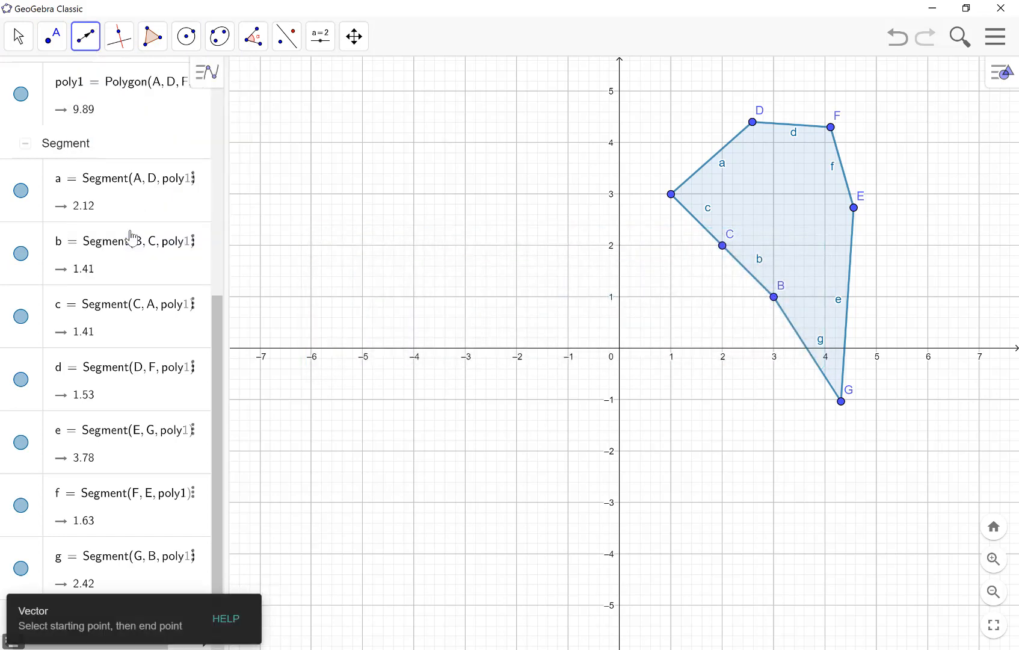
{"action": "left_click", "coordinate": [621, 350]}
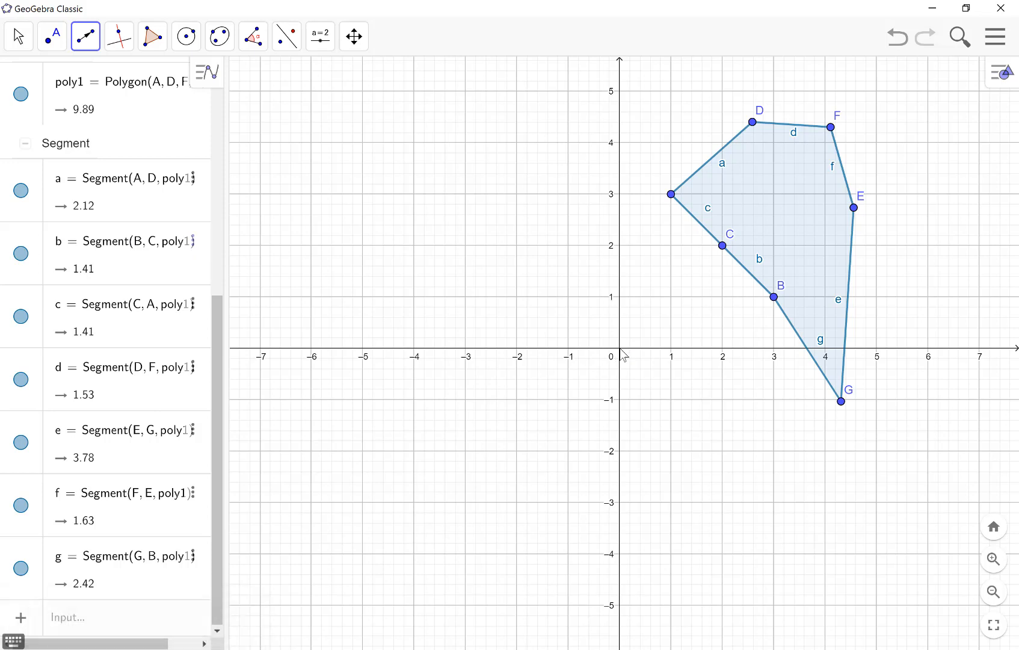
{"action": "left_click", "coordinate": [673, 196]}
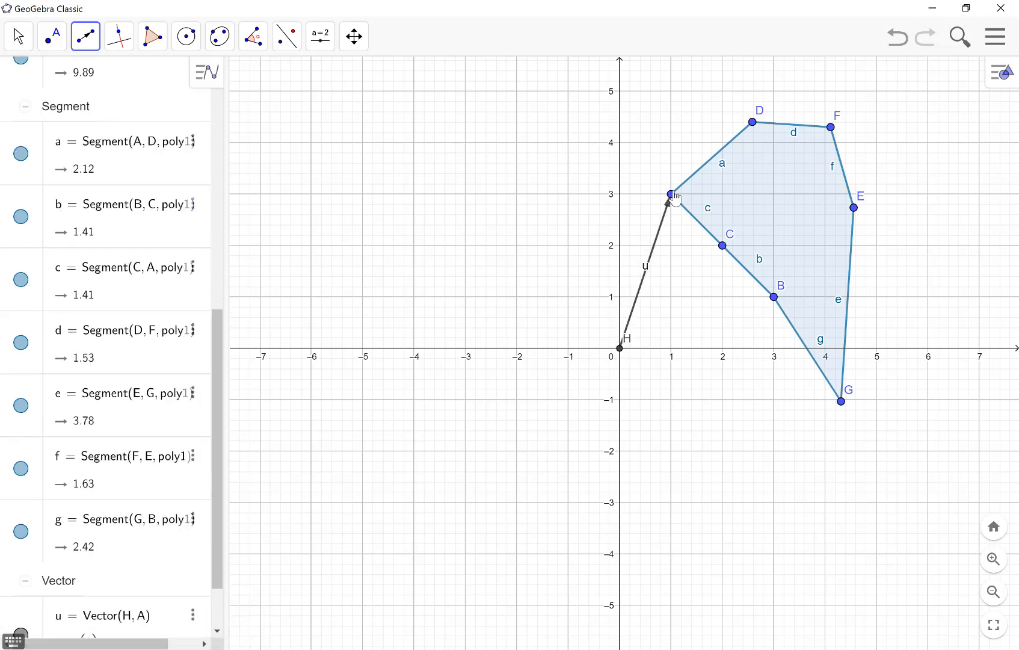
{"action": "left_click", "coordinate": [620, 349]}
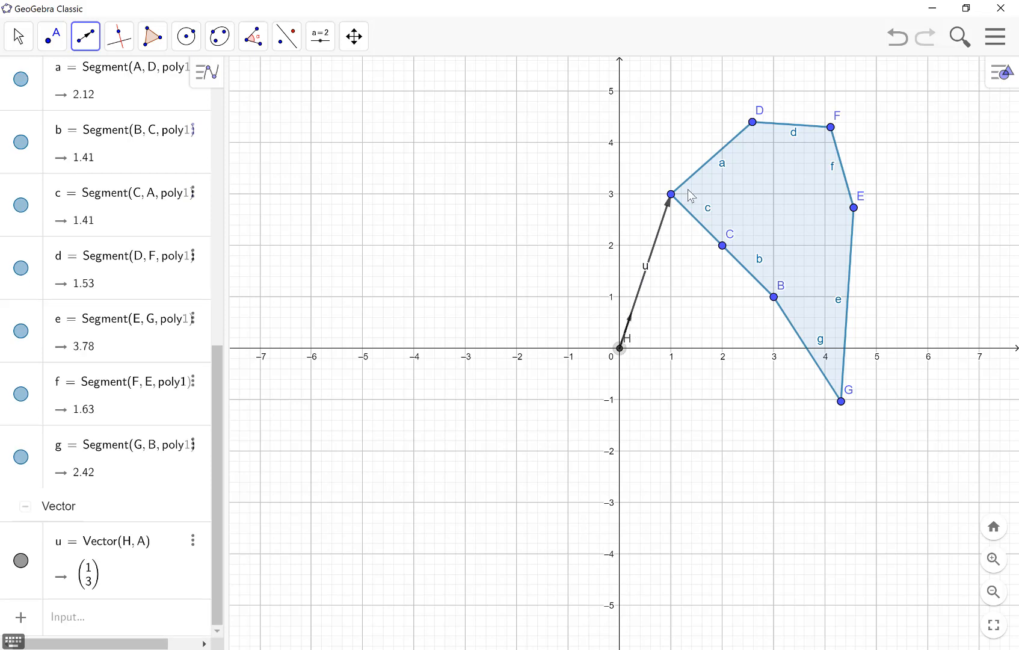
{"action": "left_click", "coordinate": [752, 123]}
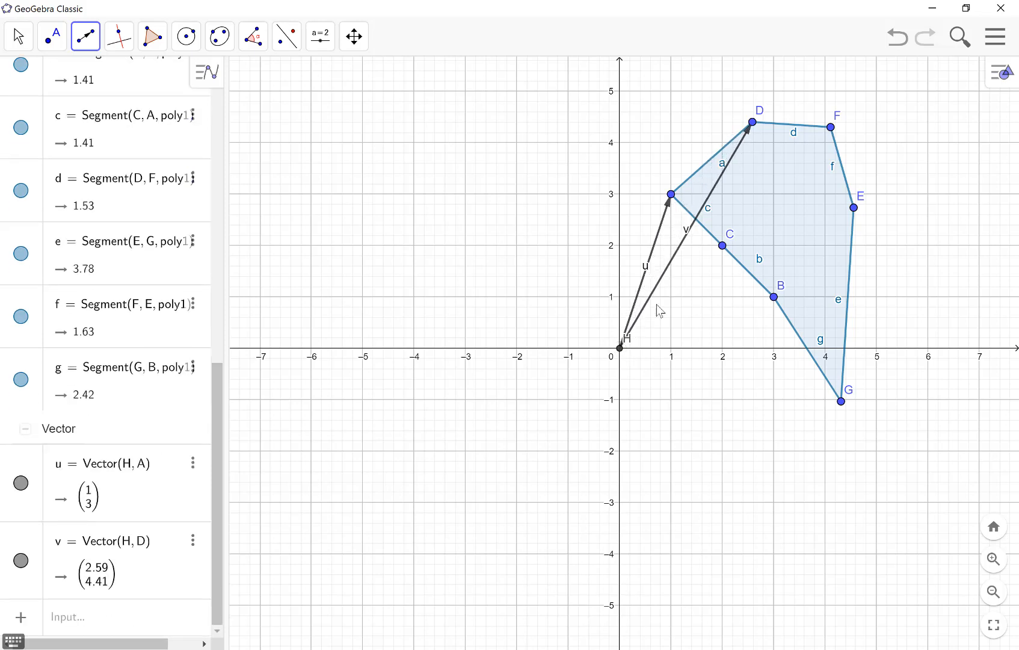
{"action": "left_click", "coordinate": [621, 349]}
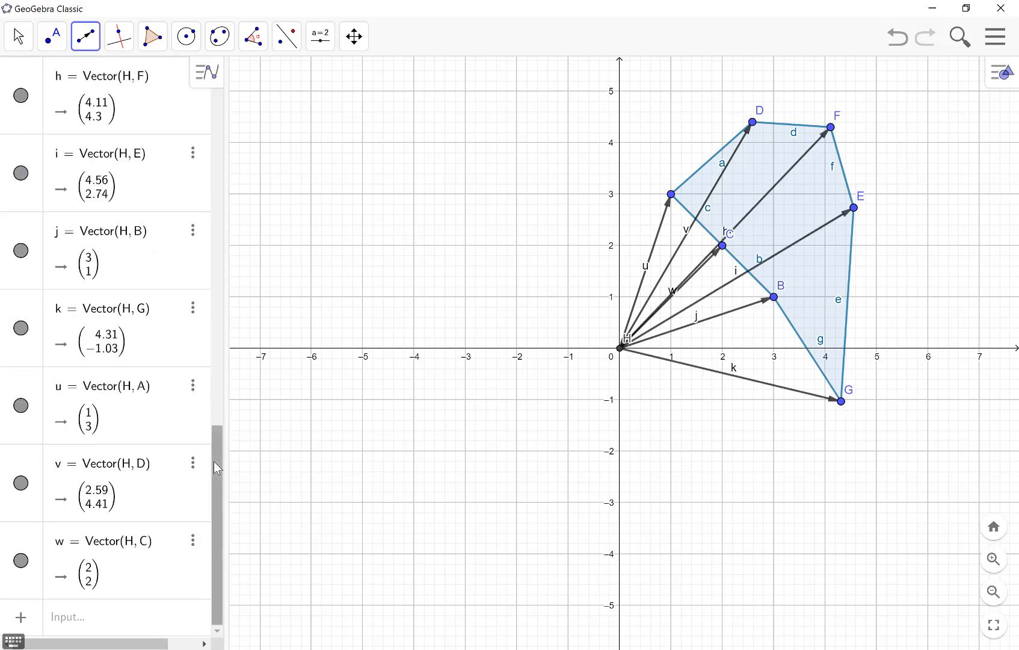
Step: Redefine the vector to point F as the matrix times the original vector, (matrix Vector(H, F))
{"action": "left_click_drag", "start_coordinate": [214, 461], "coordinate": [221, 375]}
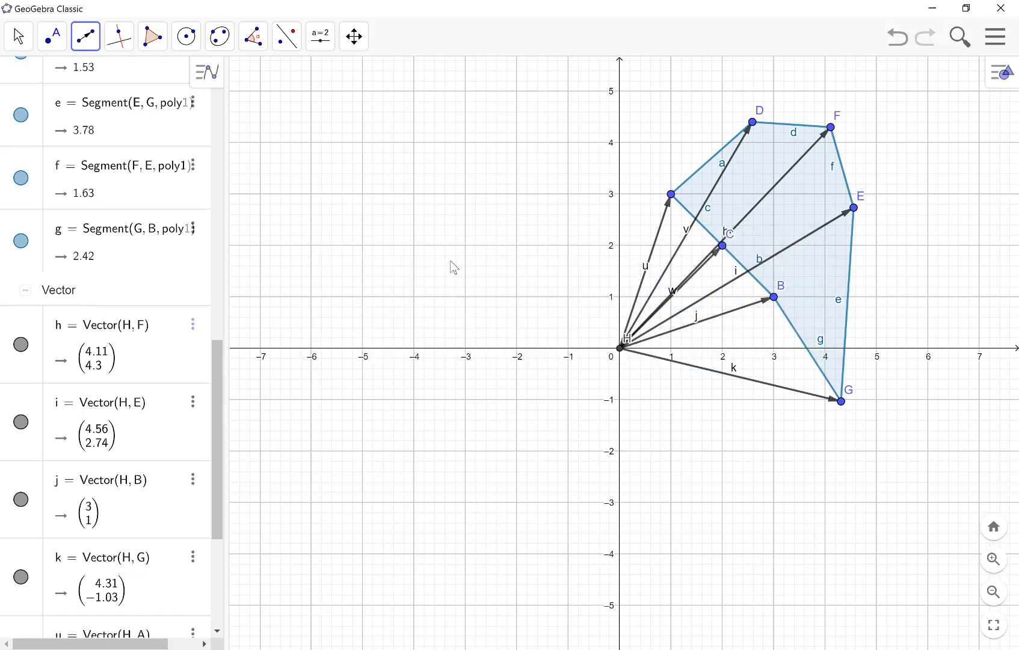
{"action": "scroll", "coordinate": [209, 259], "scroll_direction": "up", "scroll_amount": 10}
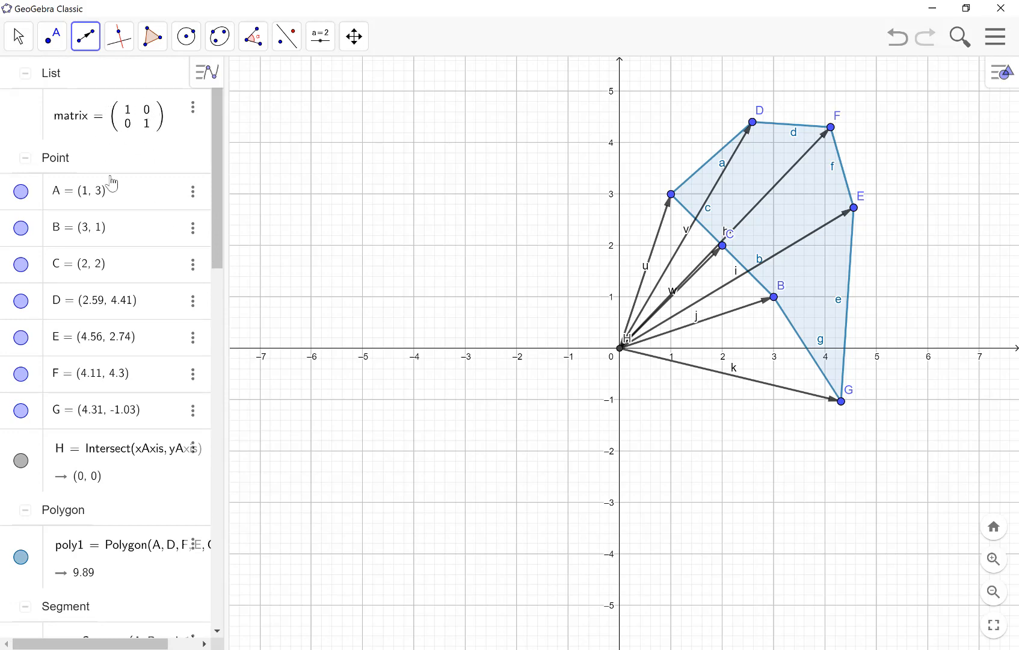
{"action": "scroll", "coordinate": [125, 352], "scroll_direction": "down", "scroll_amount": 10}
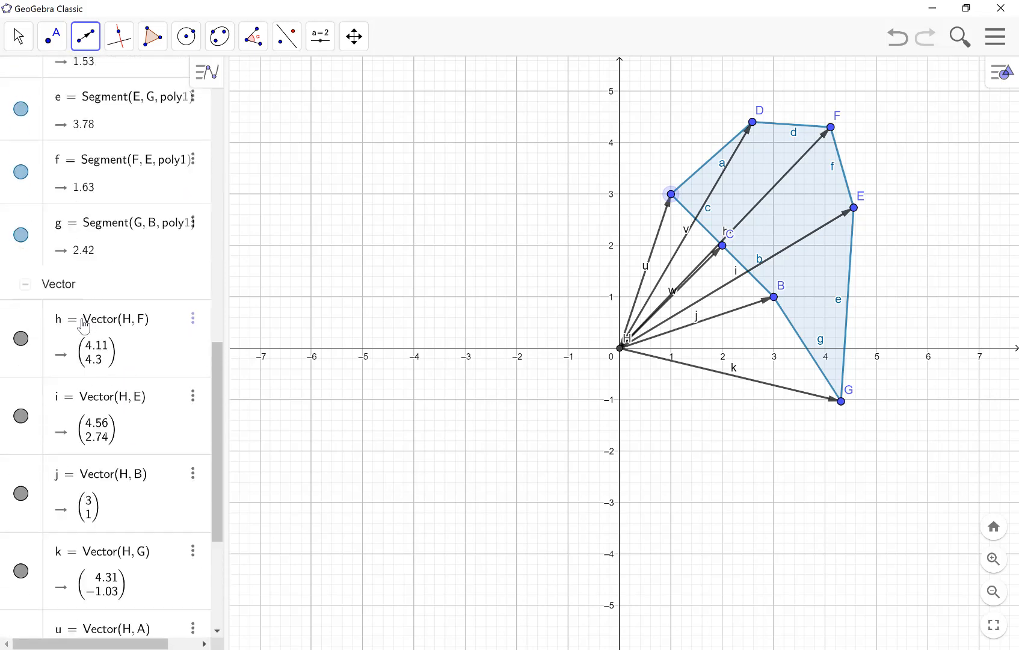
{"action": "left_click", "coordinate": [83, 326]}
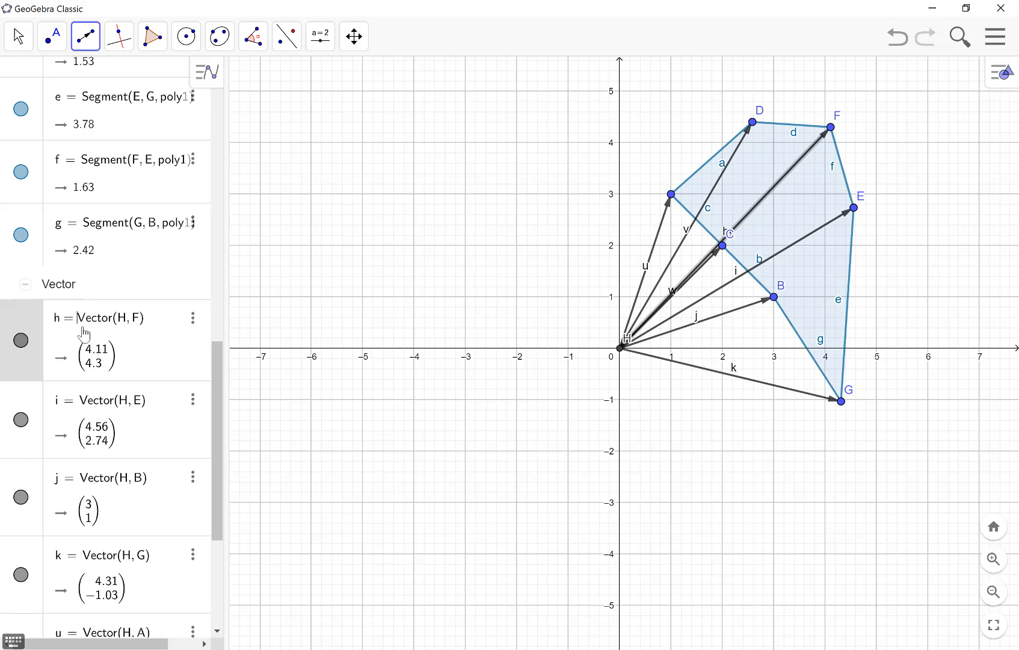
{"action": "type", "text": "(matrix"}
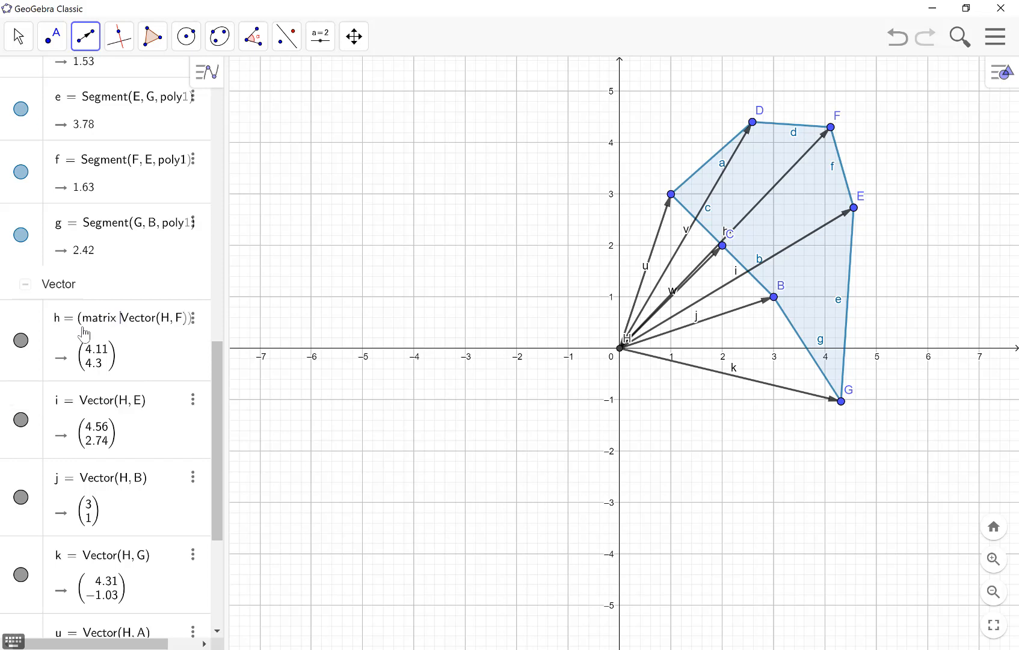
Step: Multiply the vectors to E, B, G, A, D and C by the matrix, in the form (matrix Vector(H, E))
{"action": "scroll", "coordinate": [85, 334], "scroll_direction": "down", "scroll_amount": 4}
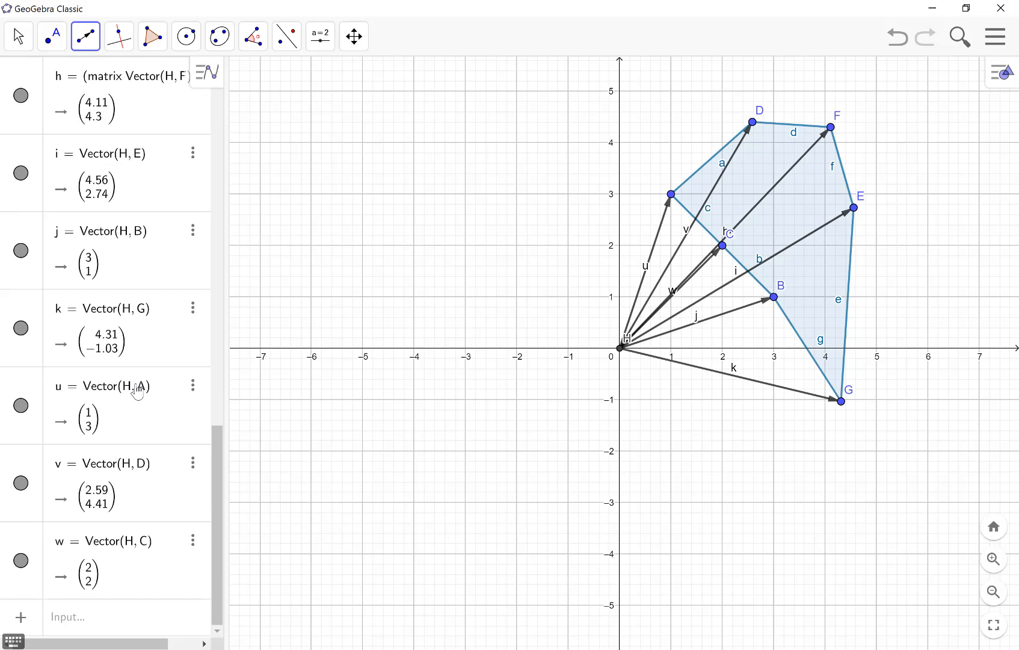
{"action": "scroll", "coordinate": [138, 391], "scroll_direction": "up", "scroll_amount": 1}
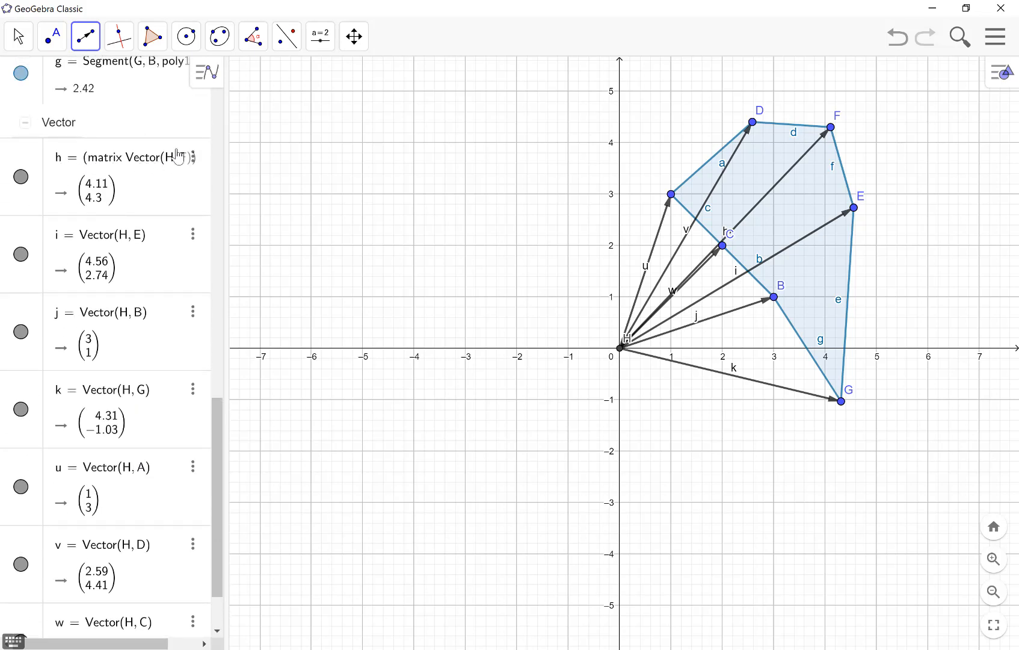
{"action": "left_click", "coordinate": [81, 241]}
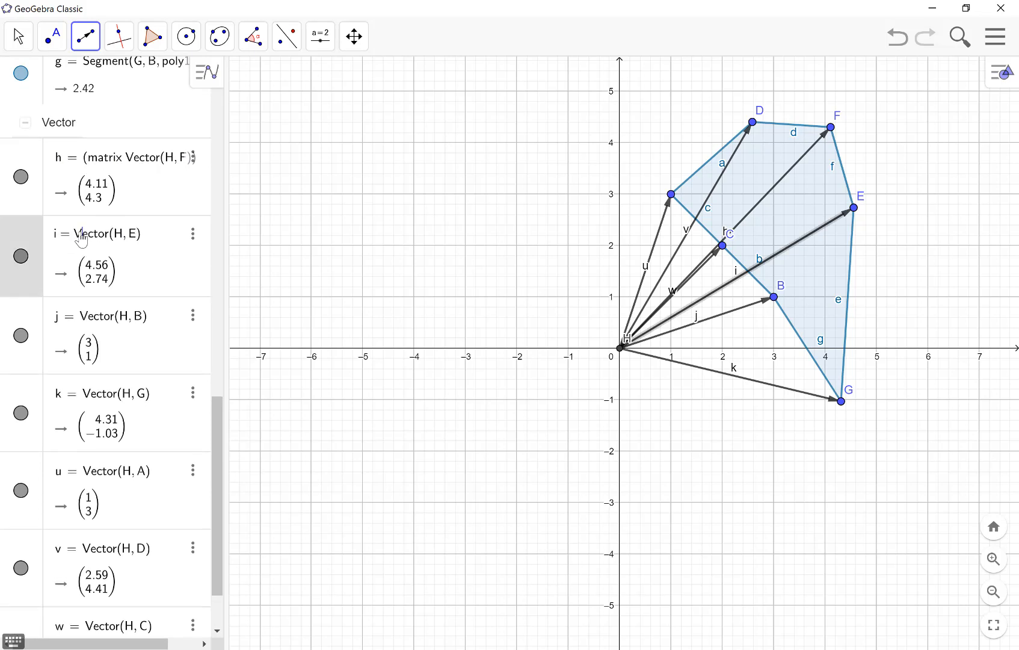
{"action": "scroll", "coordinate": [121, 253], "scroll_direction": "down", "scroll_amount": 2}
{"action": "left_click", "coordinate": [142, 272]}
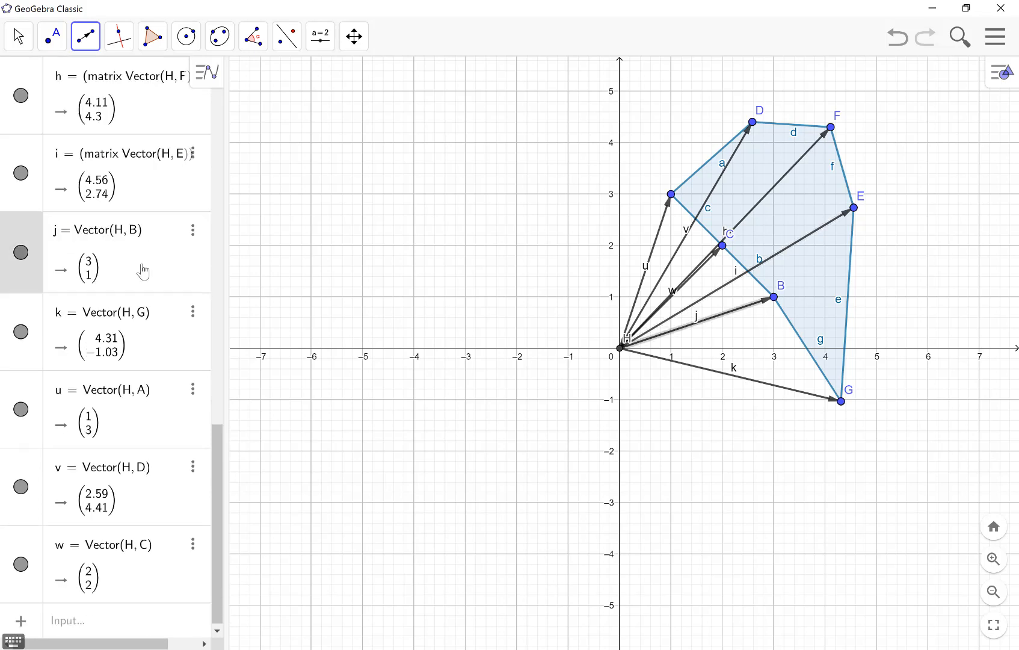
{"action": "left_click", "coordinate": [86, 319]}
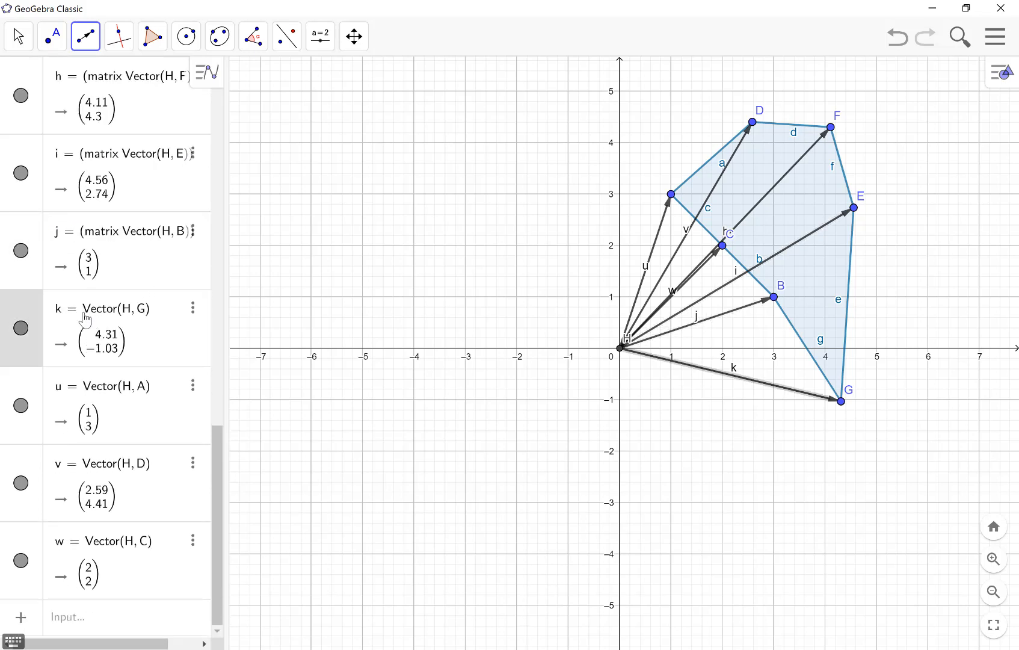
{"action": "type", "text": "("}
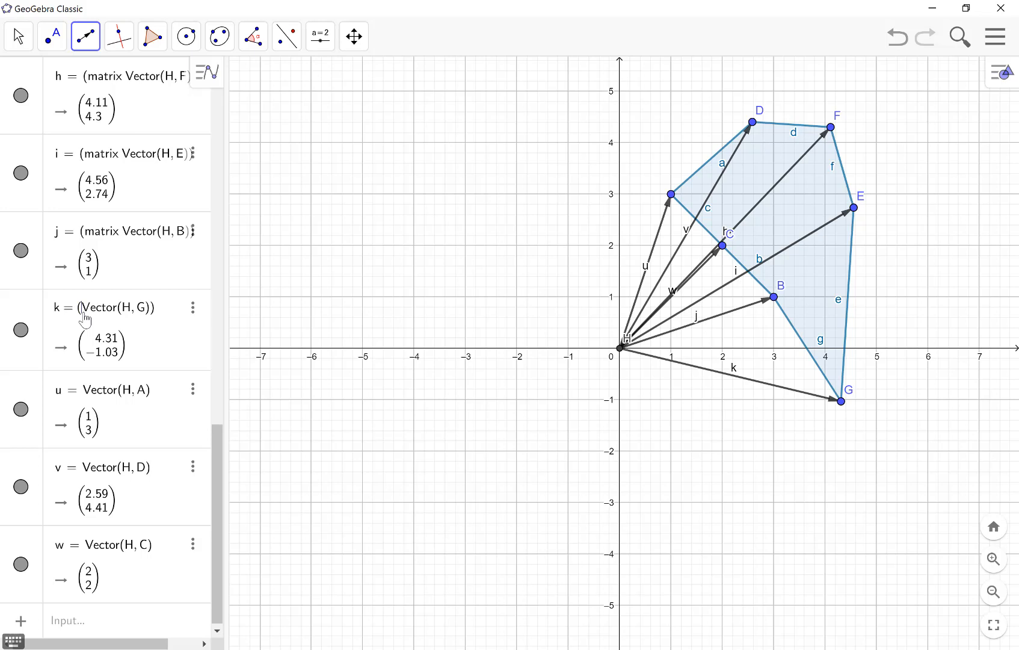
{"action": "type", "text": "matrix"}
{"action": "key", "text": "Return"}
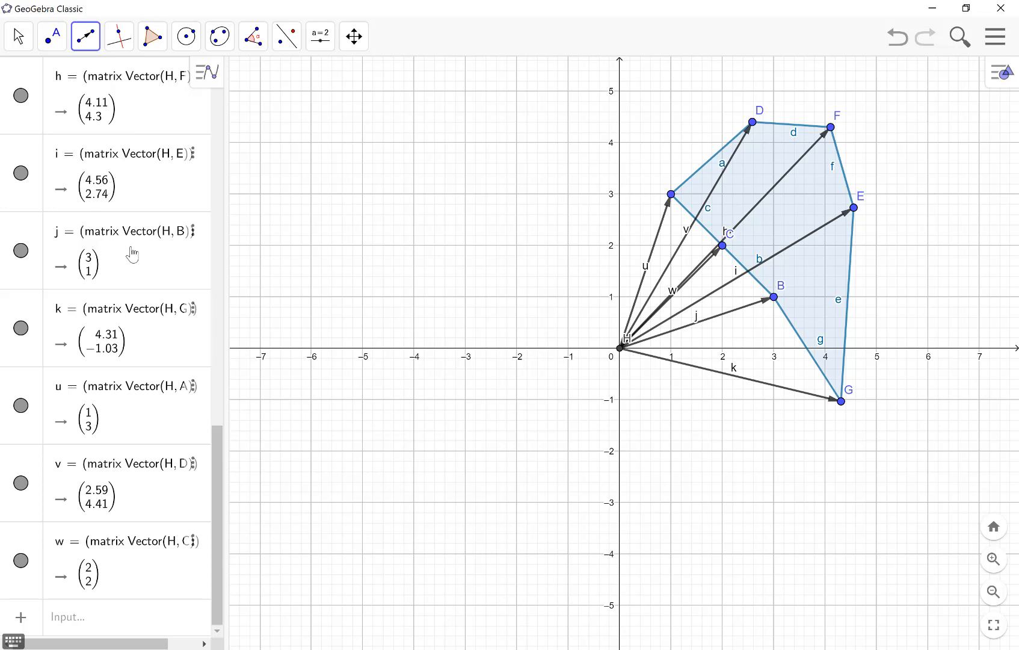
Step: Leave the Vector tool and review the redefined vectors along with the matrix and point definitions
{"action": "scroll", "coordinate": [132, 253], "scroll_direction": "up", "scroll_amount": 1}
{"action": "scroll", "coordinate": [133, 252], "scroll_direction": "up", "scroll_amount": 1}
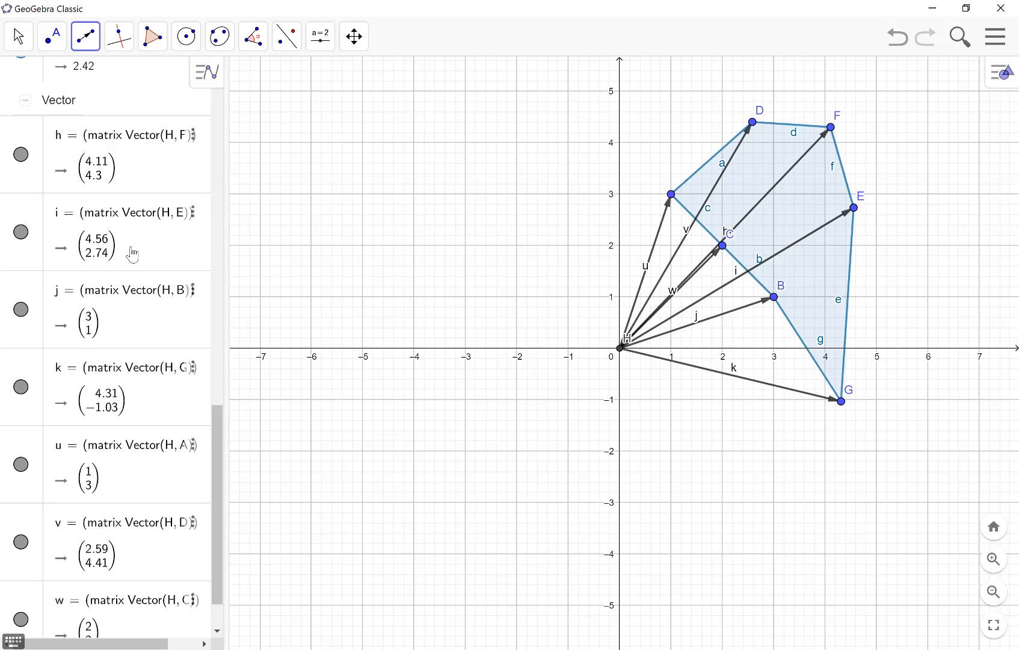
{"action": "key", "text": "Escape"}
{"action": "scroll", "coordinate": [132, 255], "scroll_direction": "down", "scroll_amount": 1}
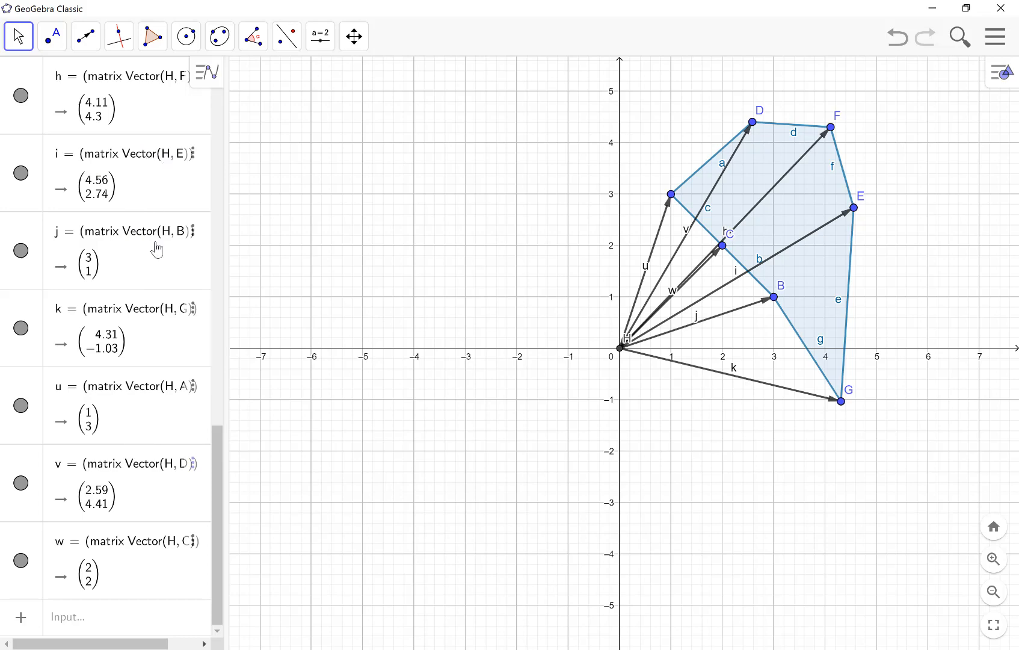
{"action": "scroll", "coordinate": [149, 282], "scroll_direction": "up", "scroll_amount": 15}
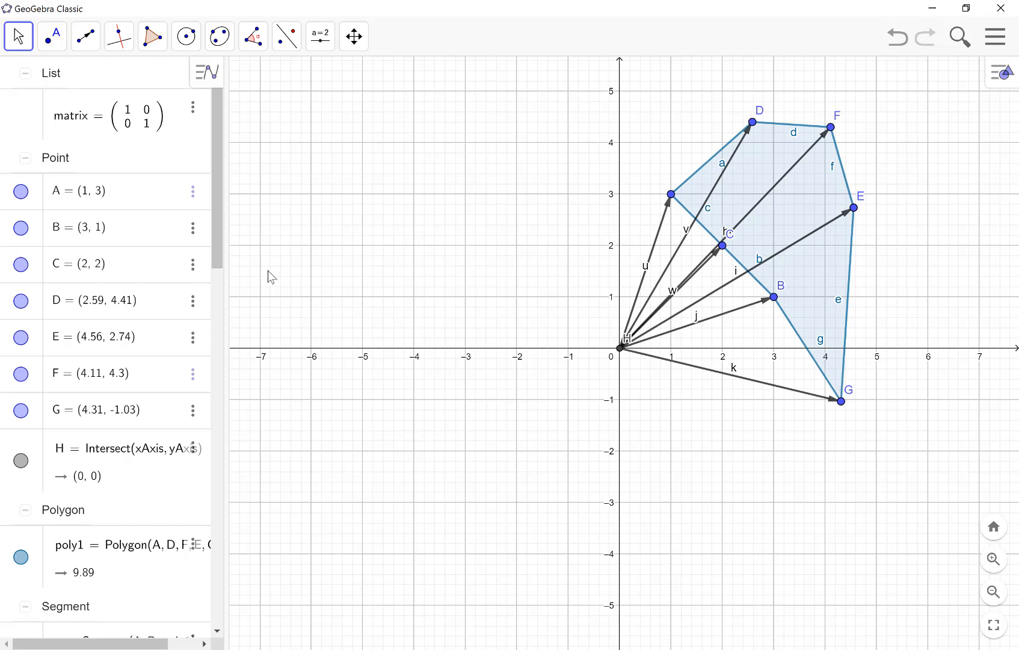
{"action": "left_click", "coordinate": [19, 38]}
{"action": "left_click", "coordinate": [42, 79]}
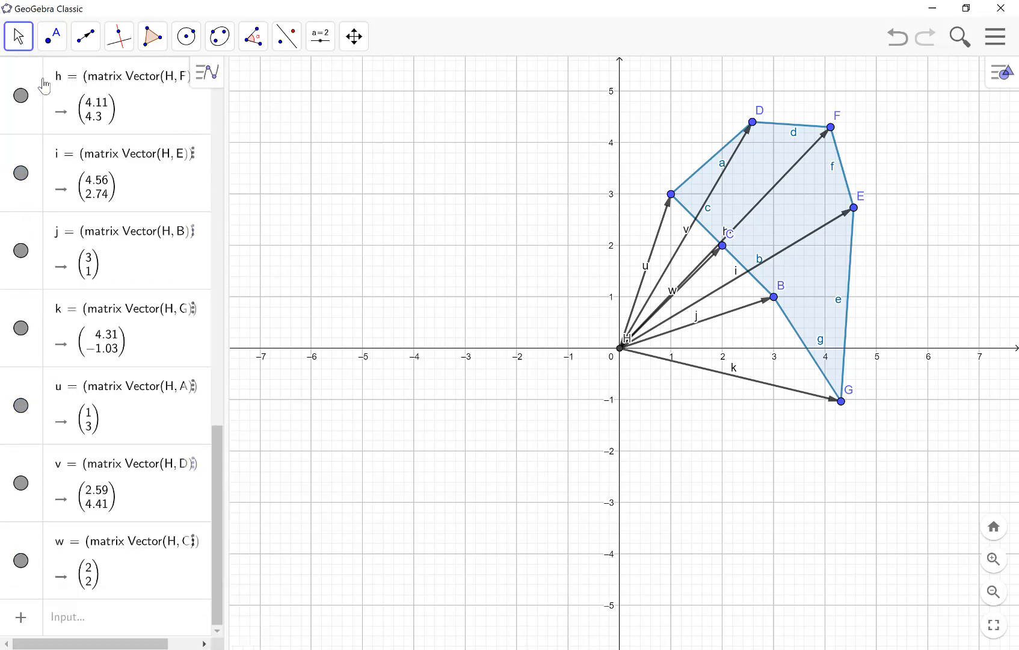
{"action": "scroll", "coordinate": [177, 253], "scroll_direction": "up", "scroll_amount": 10}
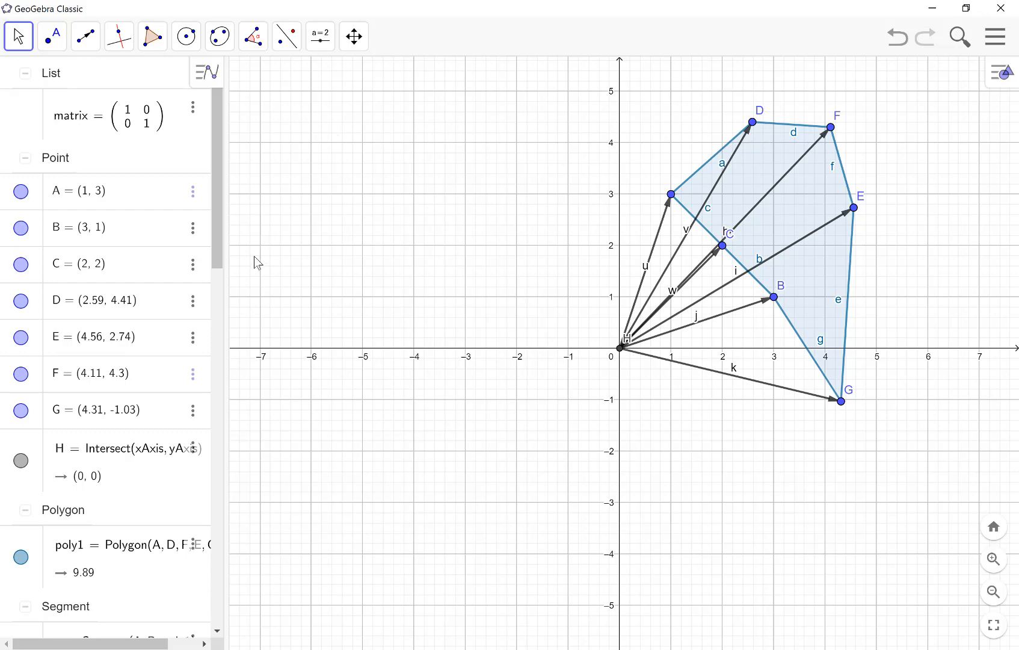
Step: Hide points A through G and the polygon poly1 so only the vectors and the origin point are displayed
{"action": "left_click", "coordinate": [21, 191]}
{"action": "left_click", "coordinate": [21, 227]}
{"action": "left_click", "coordinate": [21, 264]}
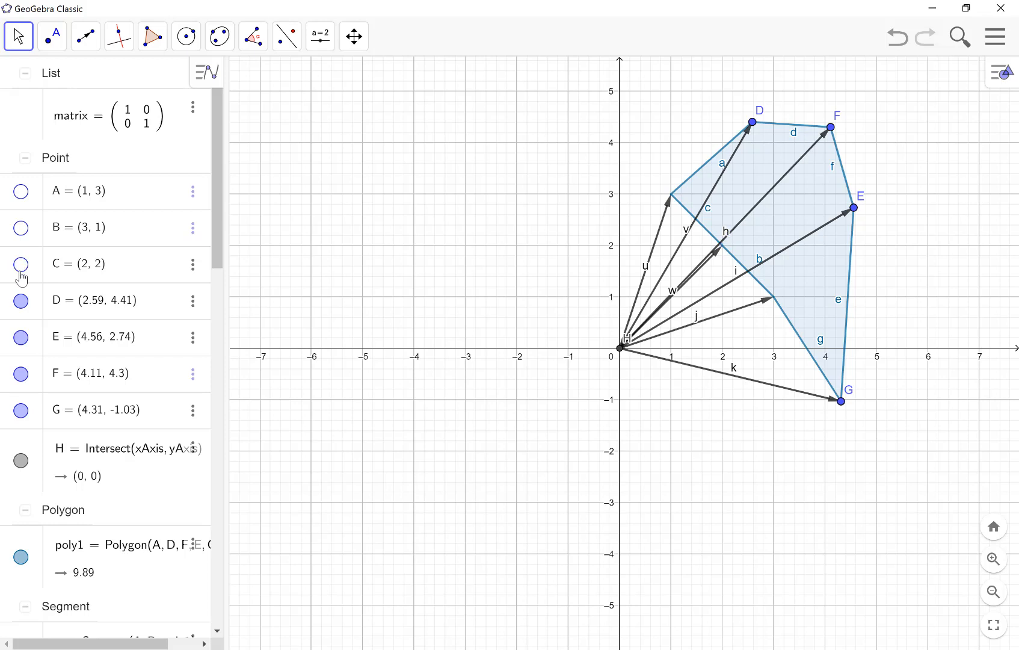
{"action": "left_click", "coordinate": [21, 301]}
{"action": "left_click", "coordinate": [21, 338]}
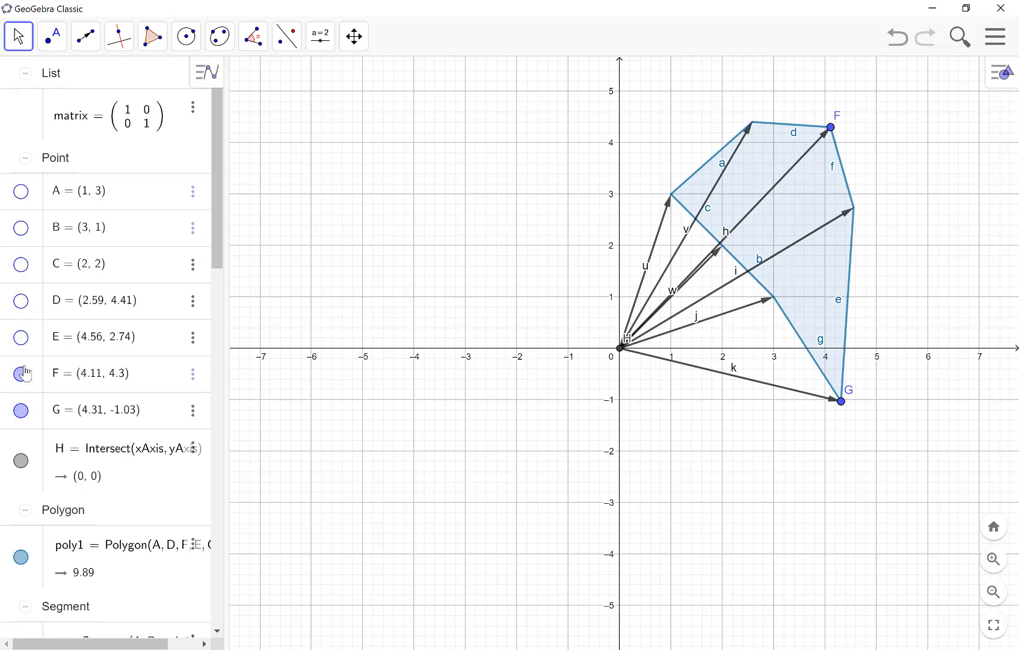
{"action": "left_click", "coordinate": [21, 374]}
{"action": "left_click", "coordinate": [21, 410]}
{"action": "scroll", "coordinate": [84, 464], "scroll_direction": "down", "scroll_amount": 3}
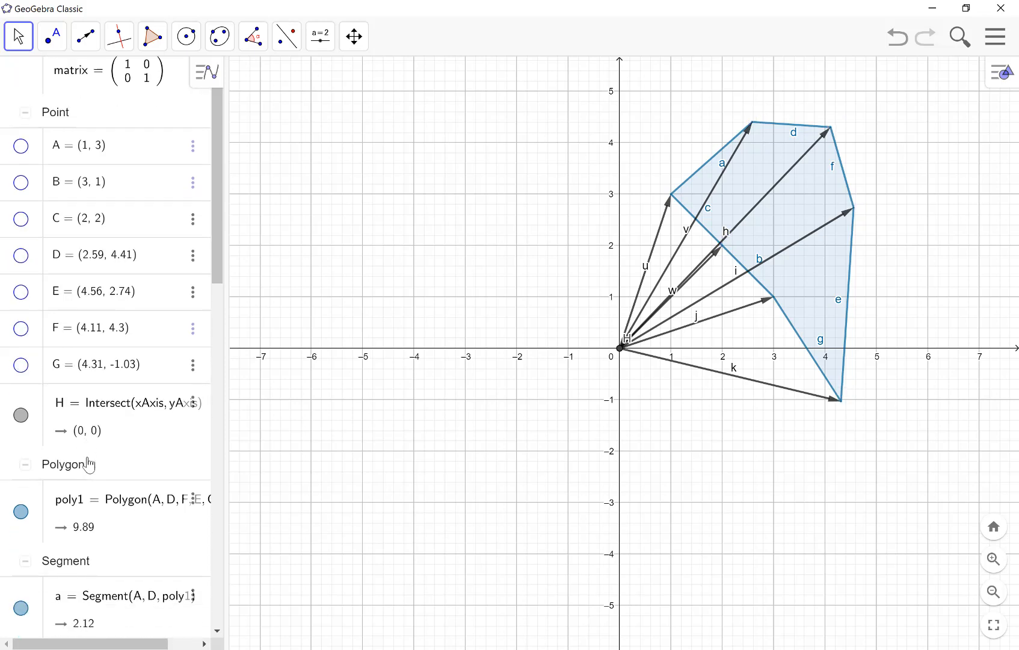
{"action": "left_click", "coordinate": [19, 469]}
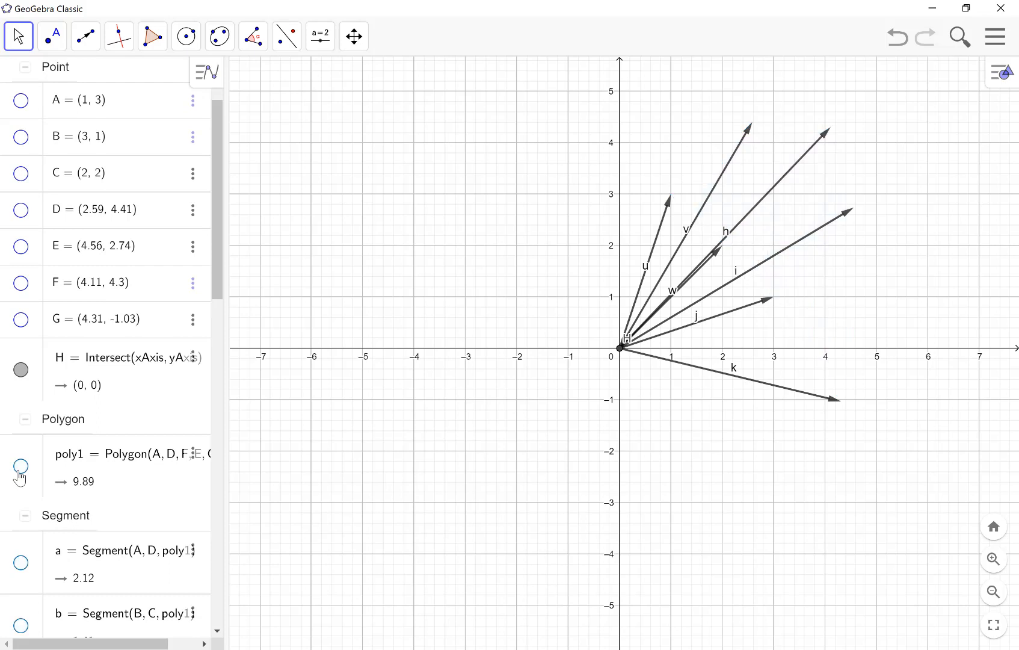
Step: Place a point at the tip of vector u, at (1, 3)
{"action": "left_click", "coordinate": [55, 38]}
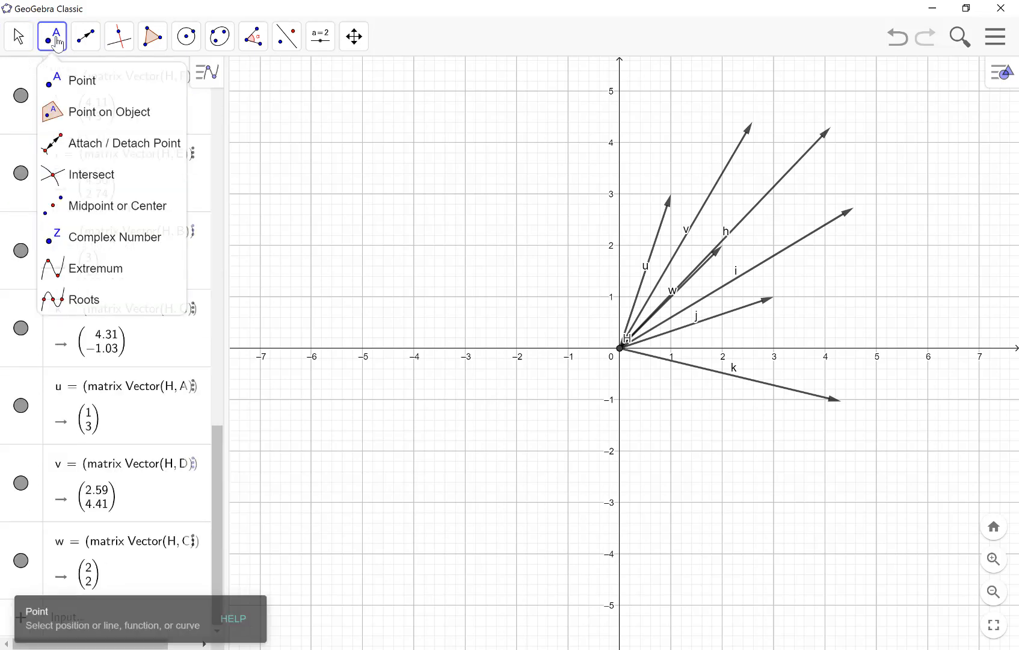
{"action": "left_click", "coordinate": [75, 81]}
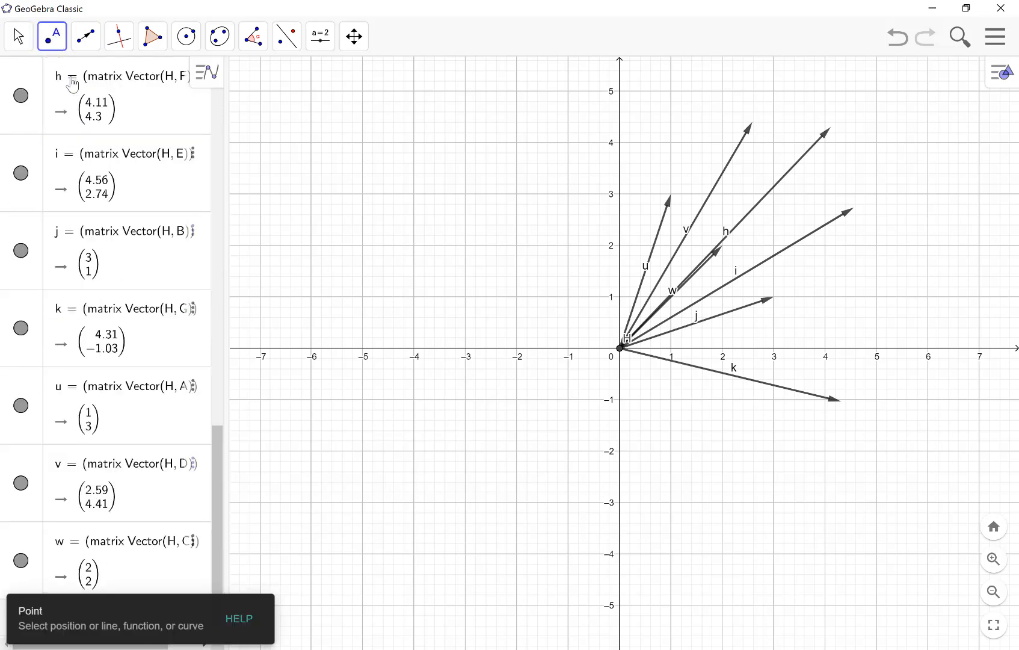
{"action": "left_click", "coordinate": [671, 199]}
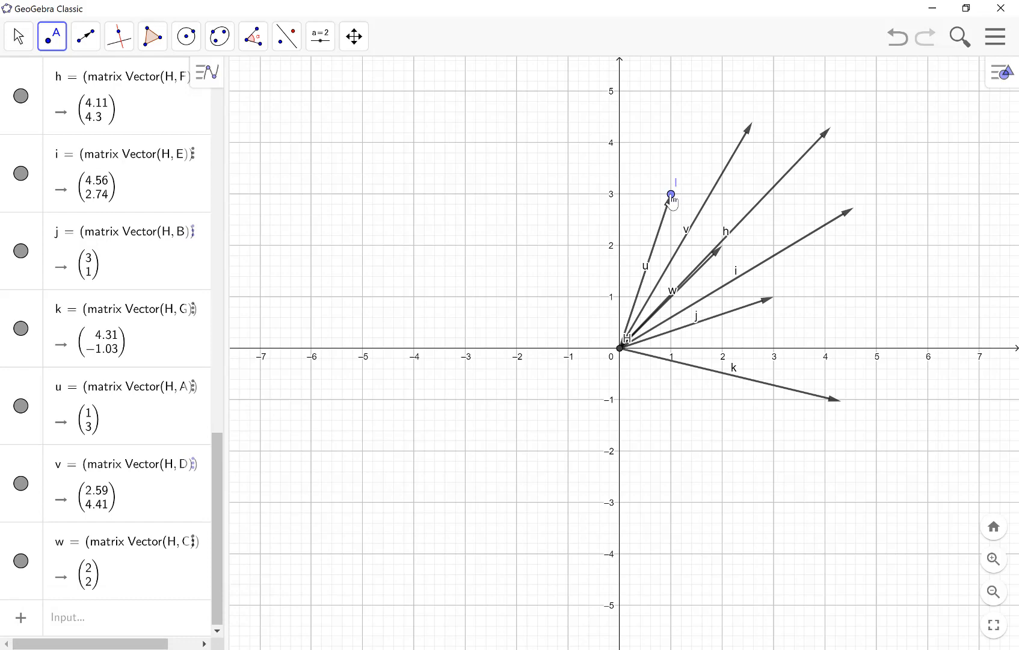
Step: Examine how the new point at the tip of vector u is defined compared with the original points
{"action": "scroll", "coordinate": [103, 404], "scroll_direction": "up", "scroll_amount": 5}
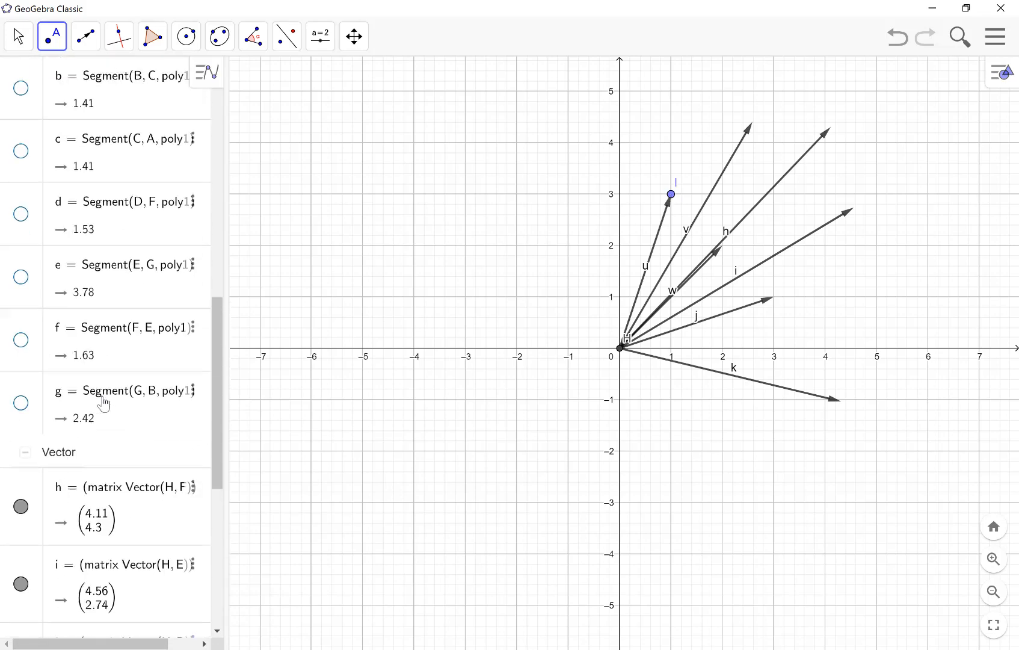
{"action": "scroll", "coordinate": [103, 404], "scroll_direction": "up", "scroll_amount": 10}
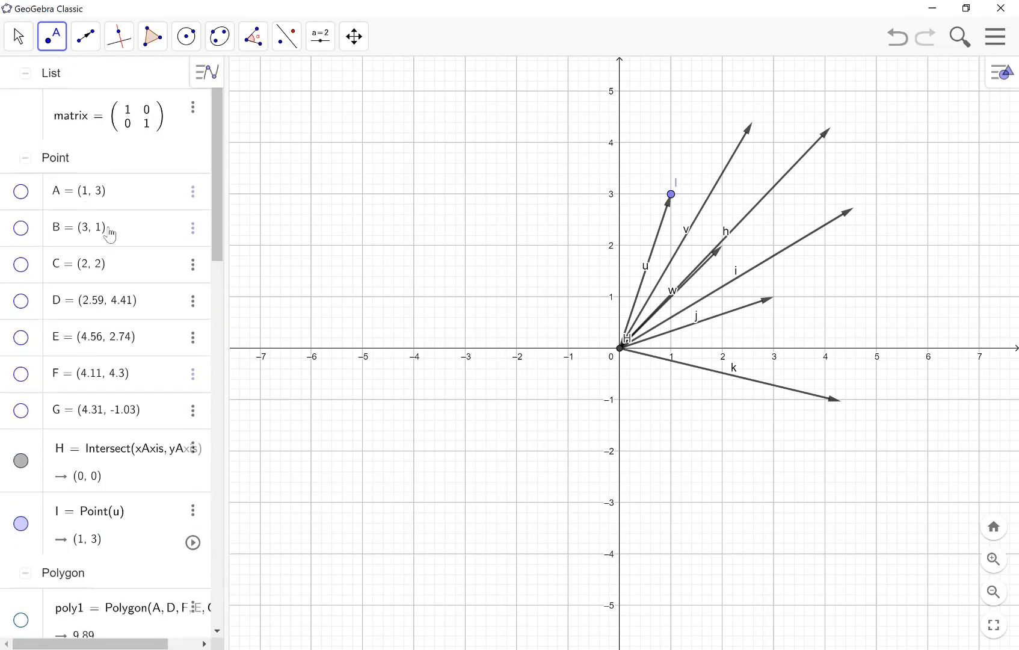
{"action": "scroll", "coordinate": [131, 403], "scroll_direction": "down", "scroll_amount": 1}
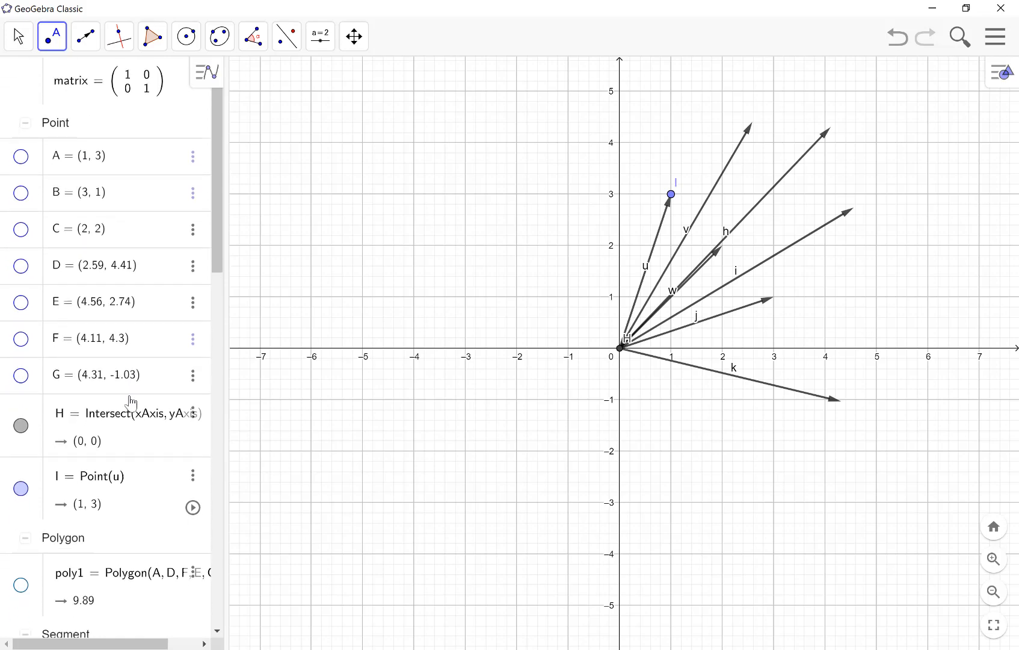
{"action": "scroll", "coordinate": [130, 402], "scroll_direction": "down", "scroll_amount": 4}
{"action": "scroll", "coordinate": [87, 323], "scroll_direction": "down", "scroll_amount": 2}
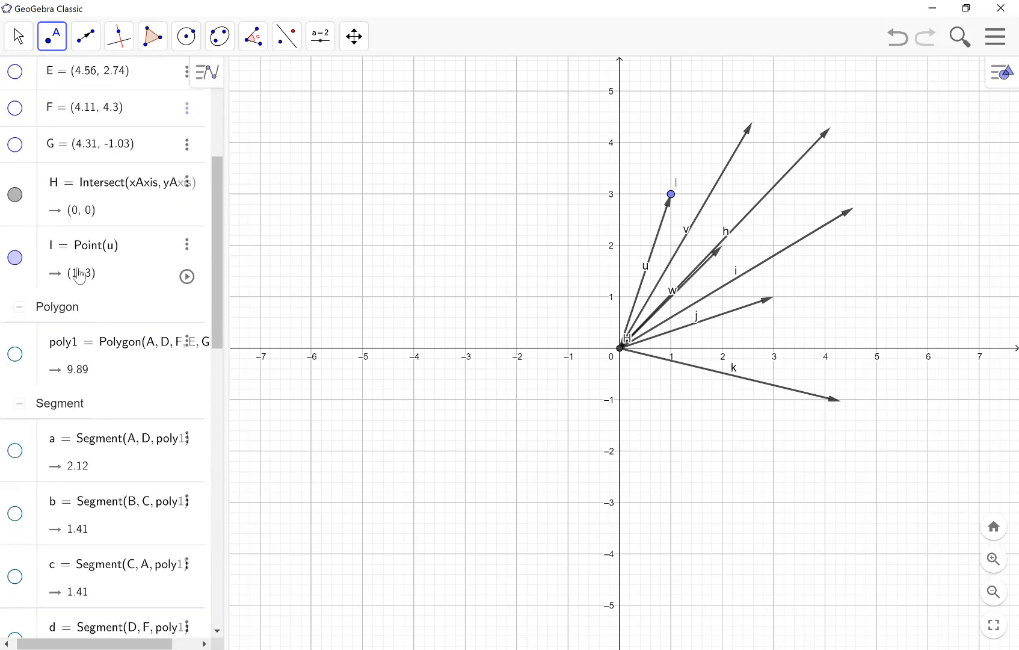
{"action": "scroll", "coordinate": [78, 277], "scroll_direction": "left", "scroll_amount": 1}
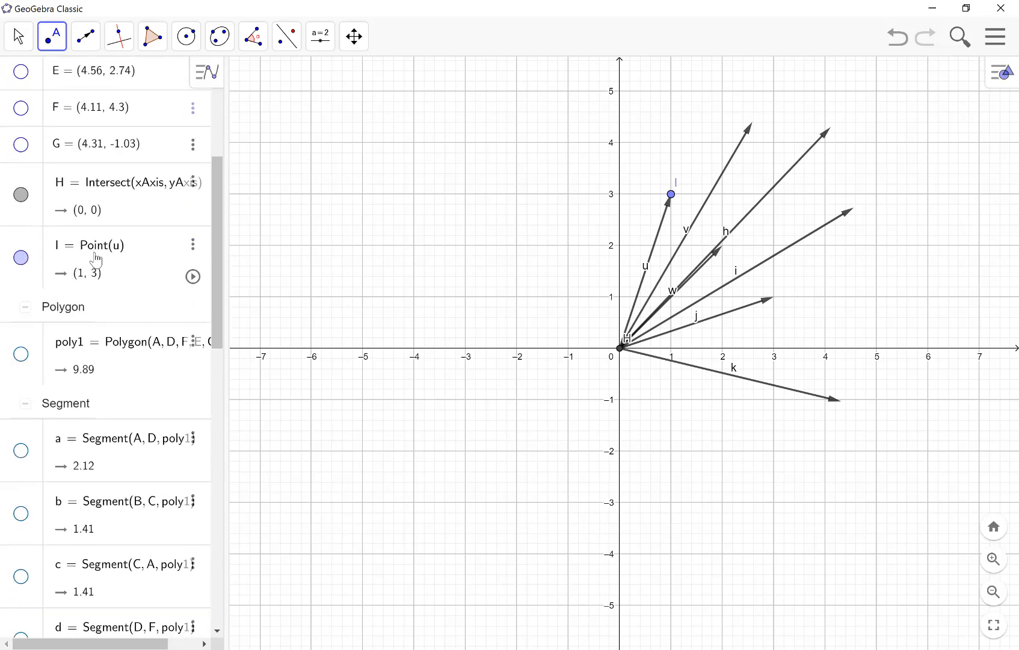
{"action": "scroll", "coordinate": [145, 221], "scroll_direction": "up", "scroll_amount": 6}
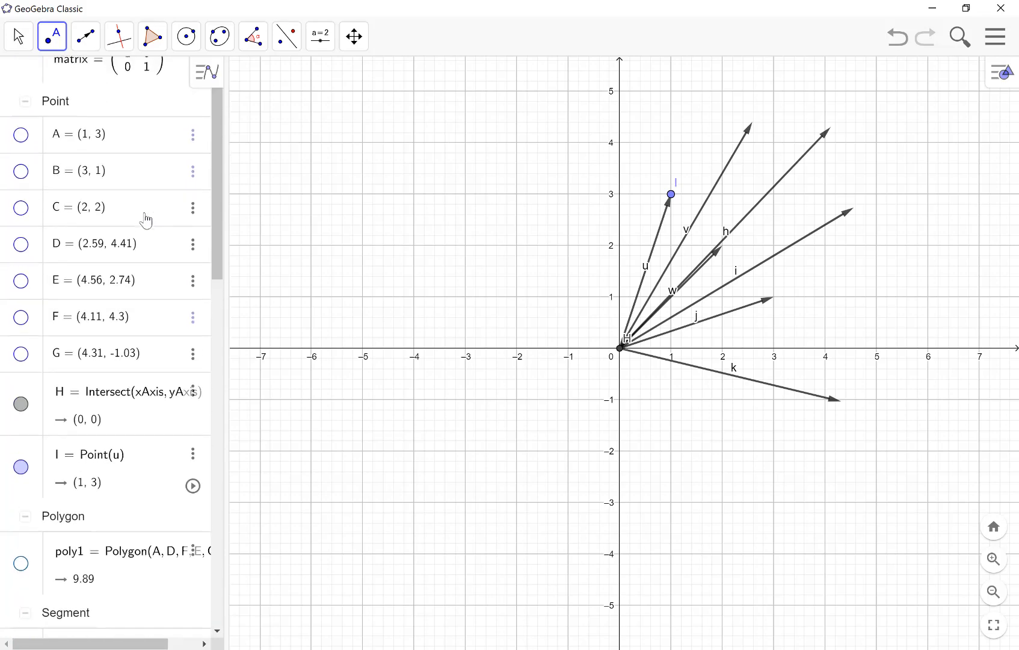
{"action": "scroll", "coordinate": [147, 222], "scroll_direction": "down", "scroll_amount": 2}
{"action": "scroll", "coordinate": [146, 221], "scroll_direction": "down", "scroll_amount": 2}
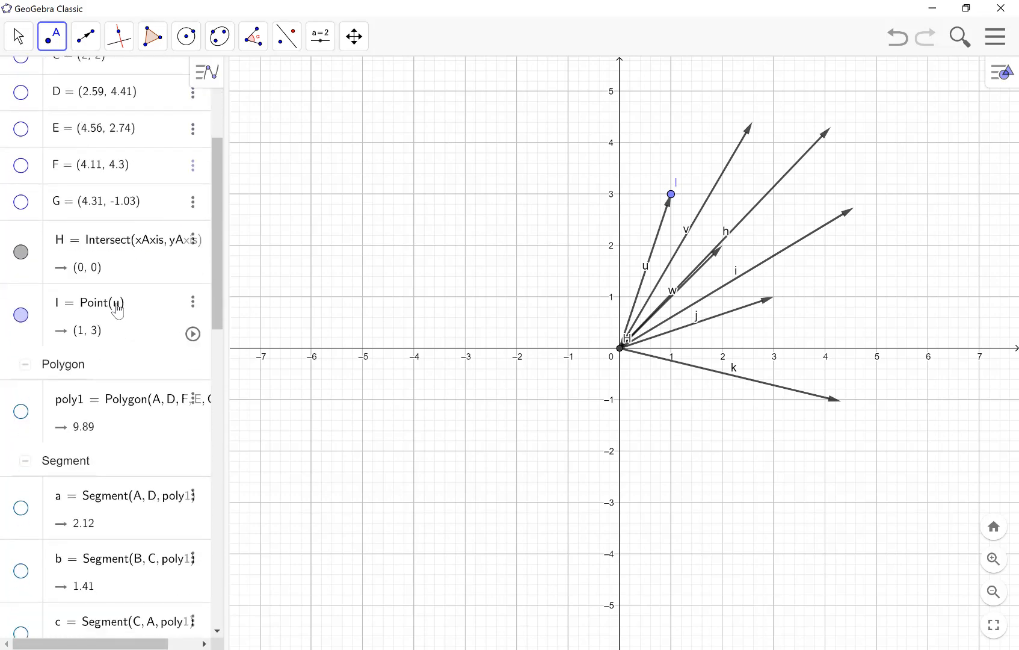
Step: Place points at the tips of the remaining vectors v, h, i, j, k and w
{"action": "left_click", "coordinate": [754, 131]}
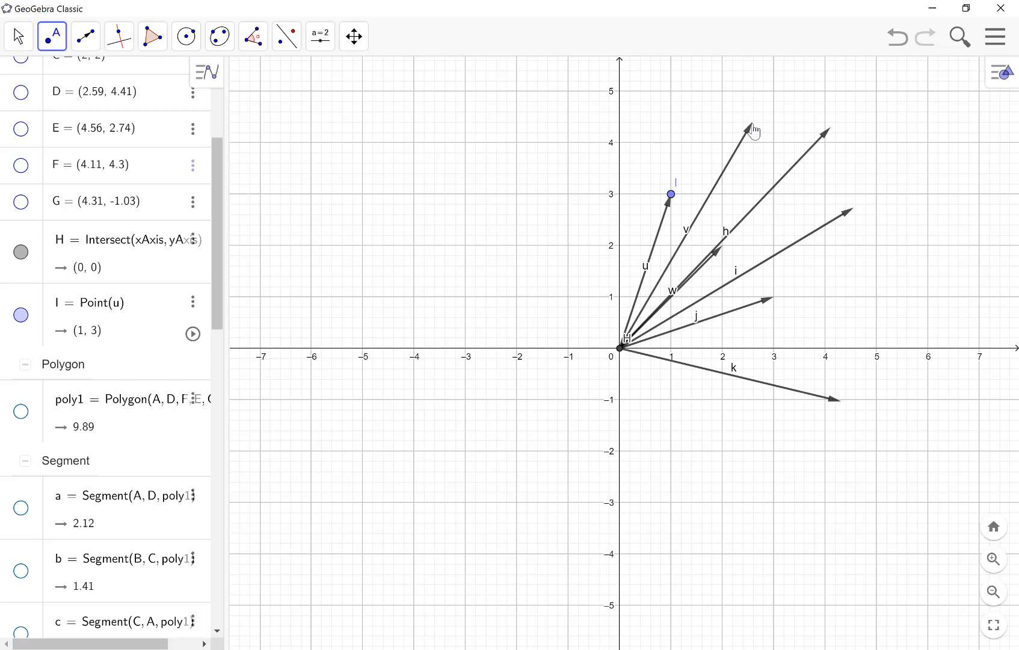
{"action": "left_click", "coordinate": [830, 130]}
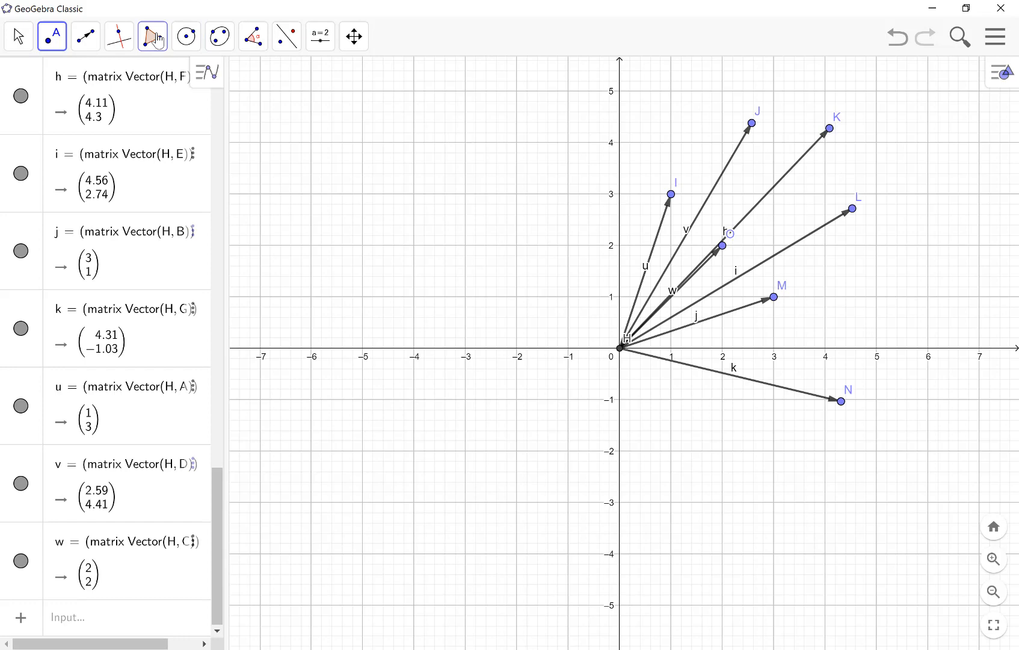
Step: Draw a closed polygon through the vector-tip points I, J, K, L, N, M and O
{"action": "left_click", "coordinate": [159, 45]}
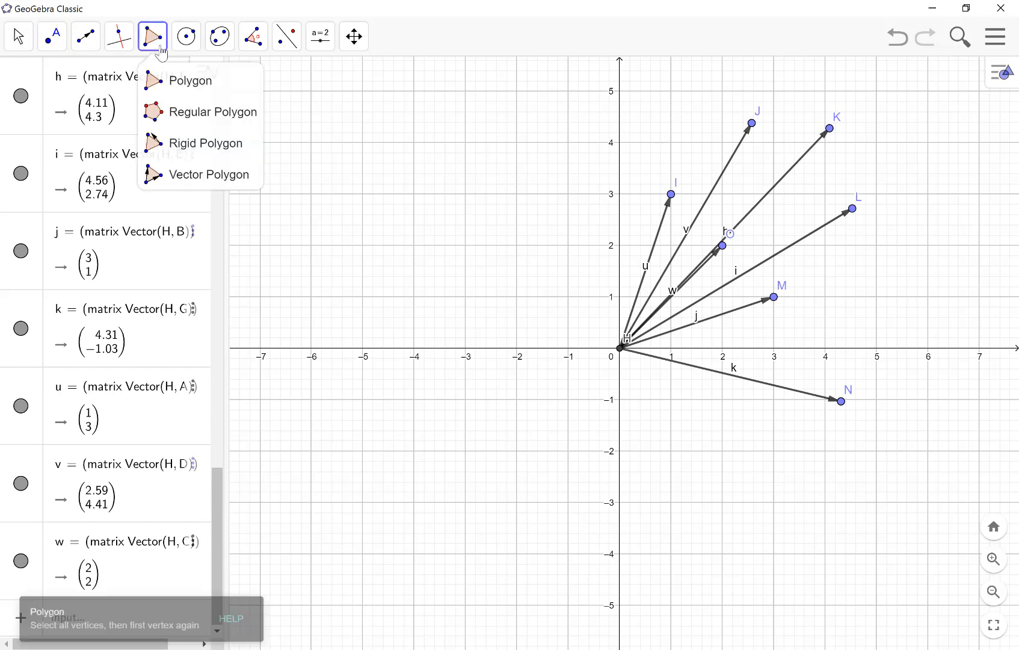
{"action": "left_click", "coordinate": [160, 80]}
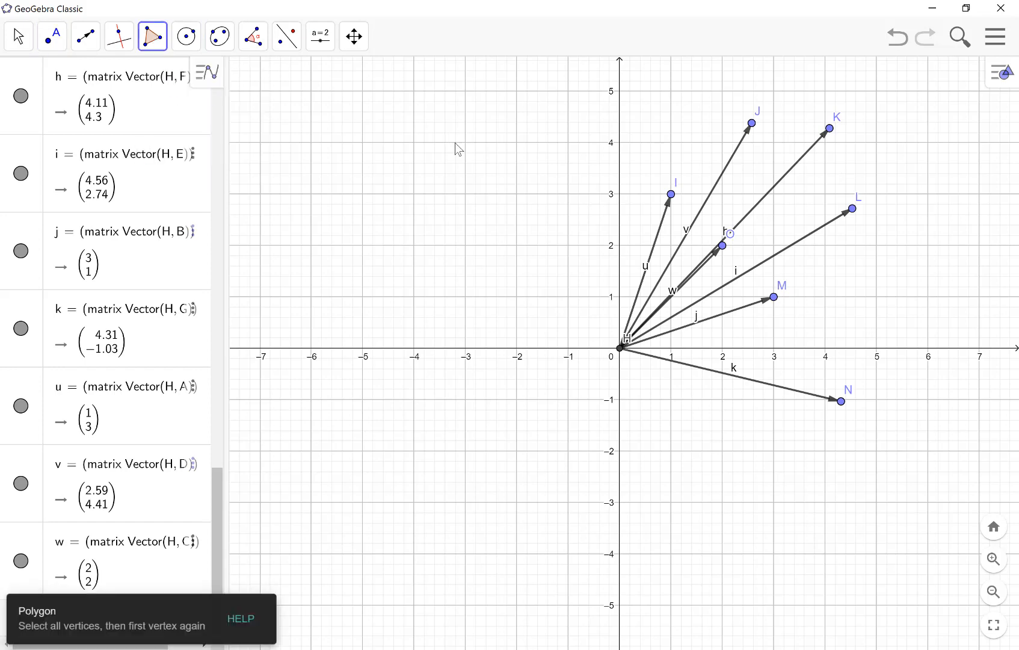
{"action": "left_click", "coordinate": [671, 194]}
{"action": "left_click", "coordinate": [753, 124]}
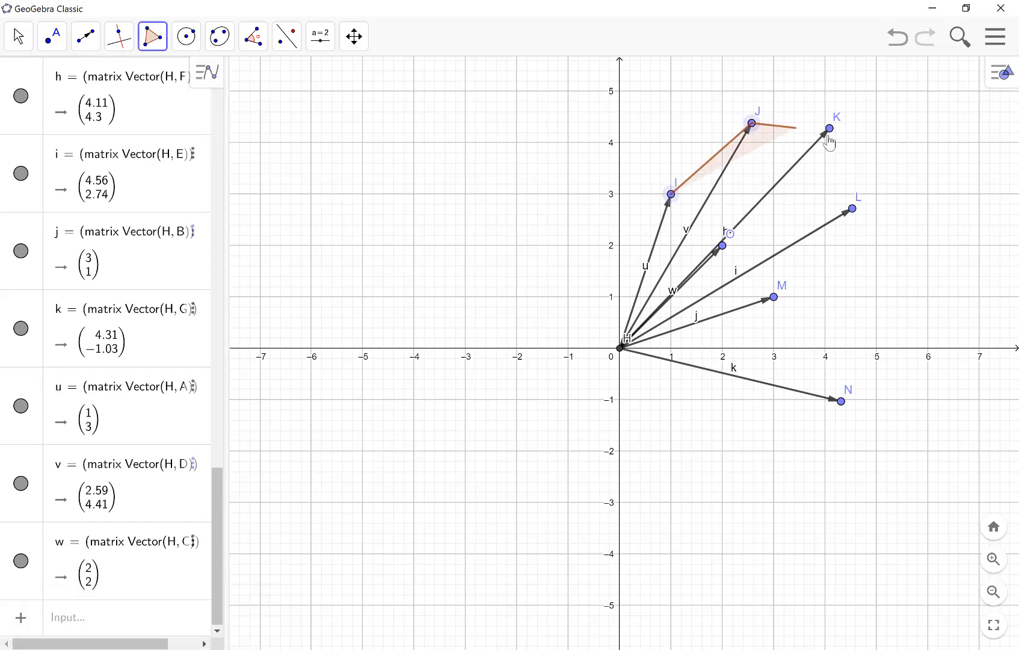
{"action": "left_click", "coordinate": [829, 129]}
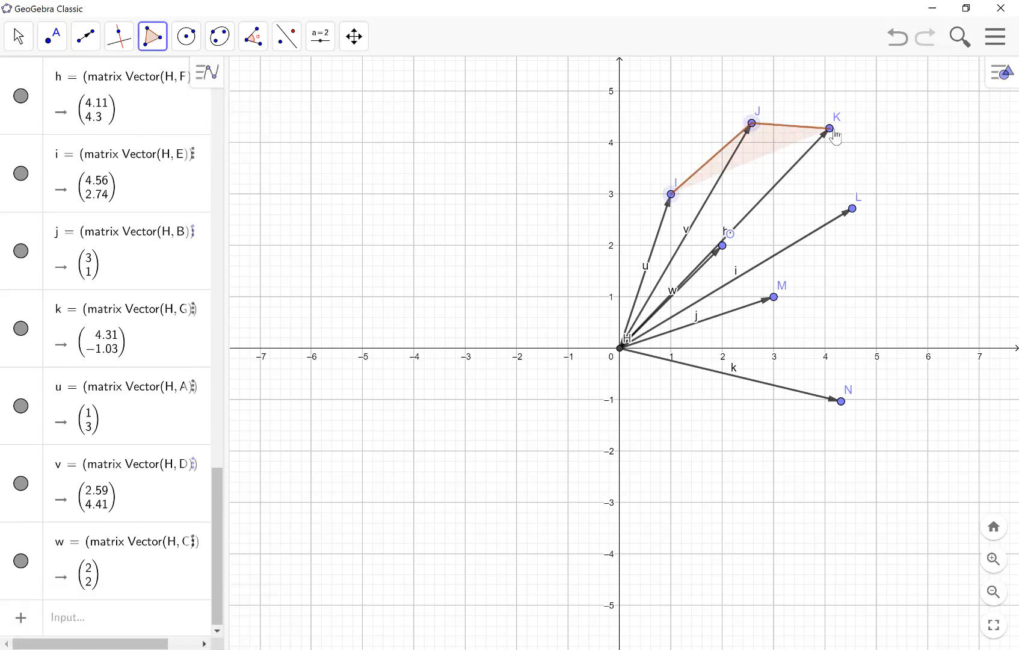
{"action": "left_click", "coordinate": [852, 209]}
{"action": "left_click", "coordinate": [841, 401]}
{"action": "left_click", "coordinate": [774, 297]}
{"action": "left_click", "coordinate": [723, 246]}
{"action": "left_click", "coordinate": [671, 195]}
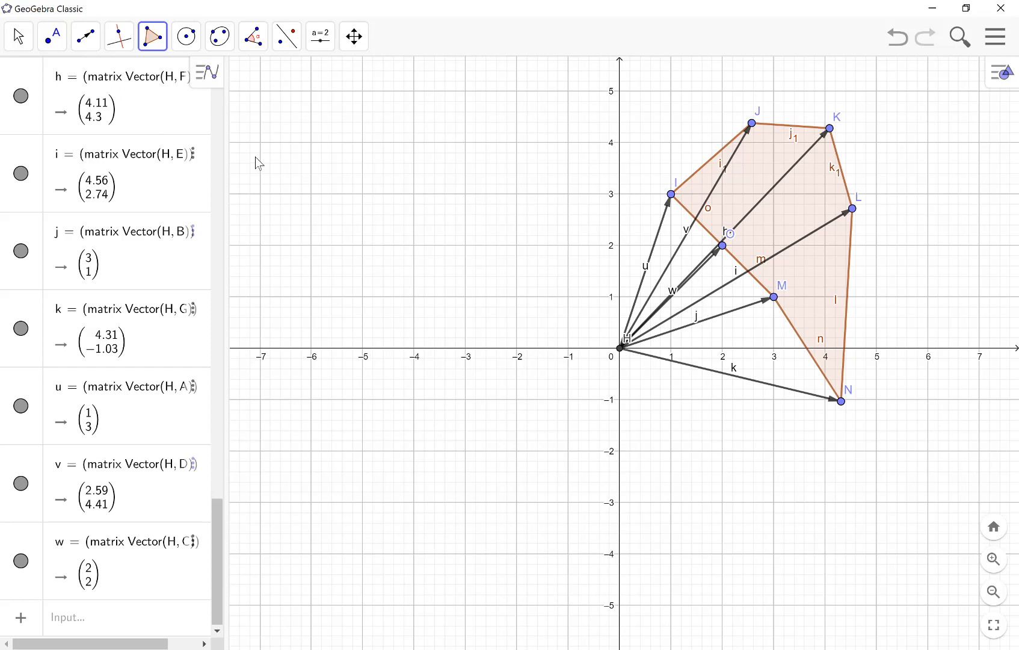
Step: Leave the Polygon tool and hide all the vectors h, i, j, k, u, v and w
{"action": "left_click", "coordinate": [28, 46]}
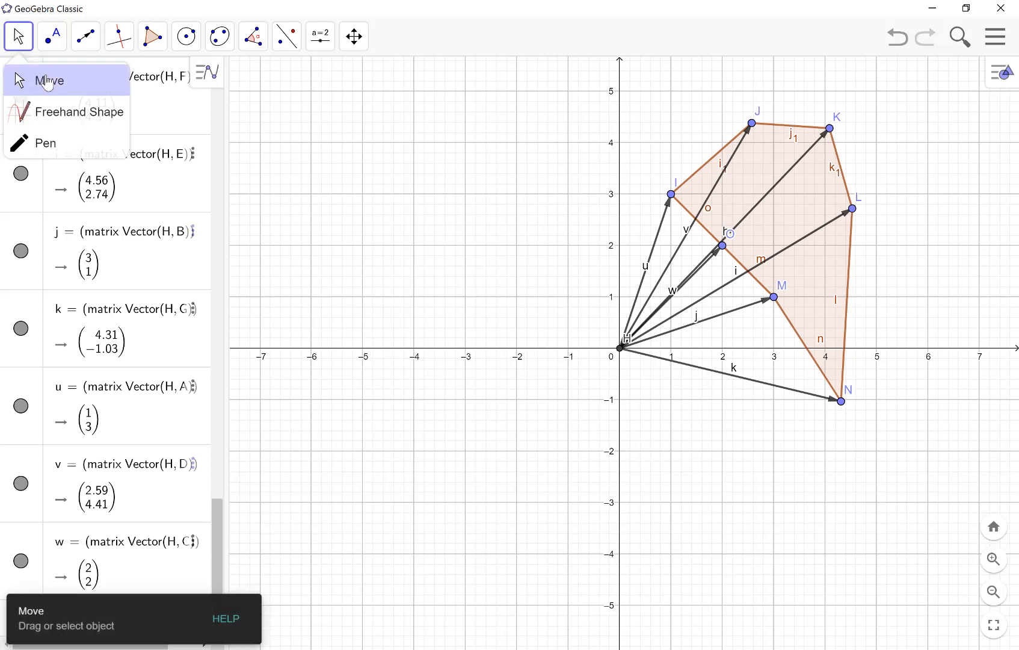
{"action": "left_click", "coordinate": [42, 78]}
{"action": "scroll", "coordinate": [75, 286], "scroll_direction": "up", "scroll_amount": 3}
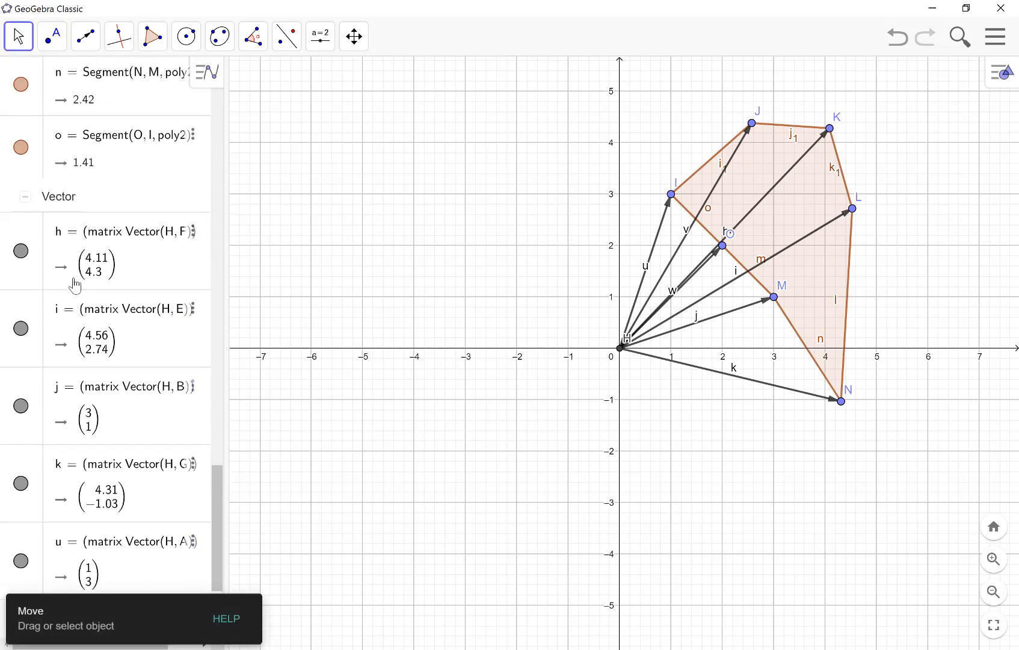
{"action": "left_click", "coordinate": [21, 251]}
{"action": "left_click", "coordinate": [21, 328]}
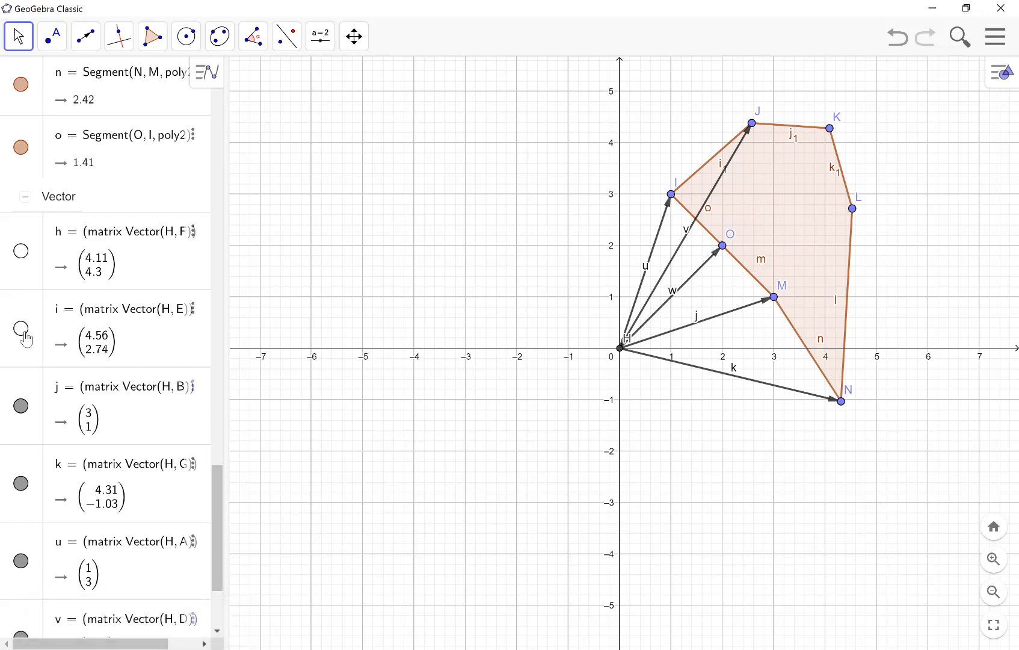
{"action": "left_click", "coordinate": [21, 406]}
{"action": "left_click", "coordinate": [21, 483]}
{"action": "scroll", "coordinate": [24, 522], "scroll_direction": "down", "scroll_amount": 1}
{"action": "left_click", "coordinate": [22, 515]}
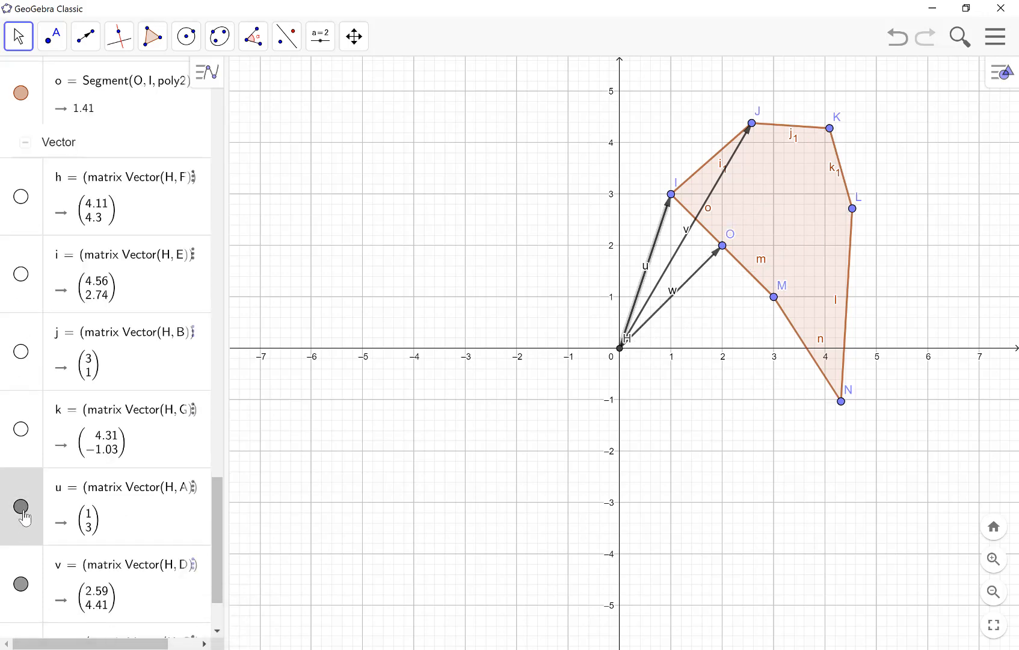
Step: Hide the origin point H and points I through O, and display the original polygon poly1 again
{"action": "scroll", "coordinate": [97, 512], "scroll_direction": "up", "scroll_amount": 4}
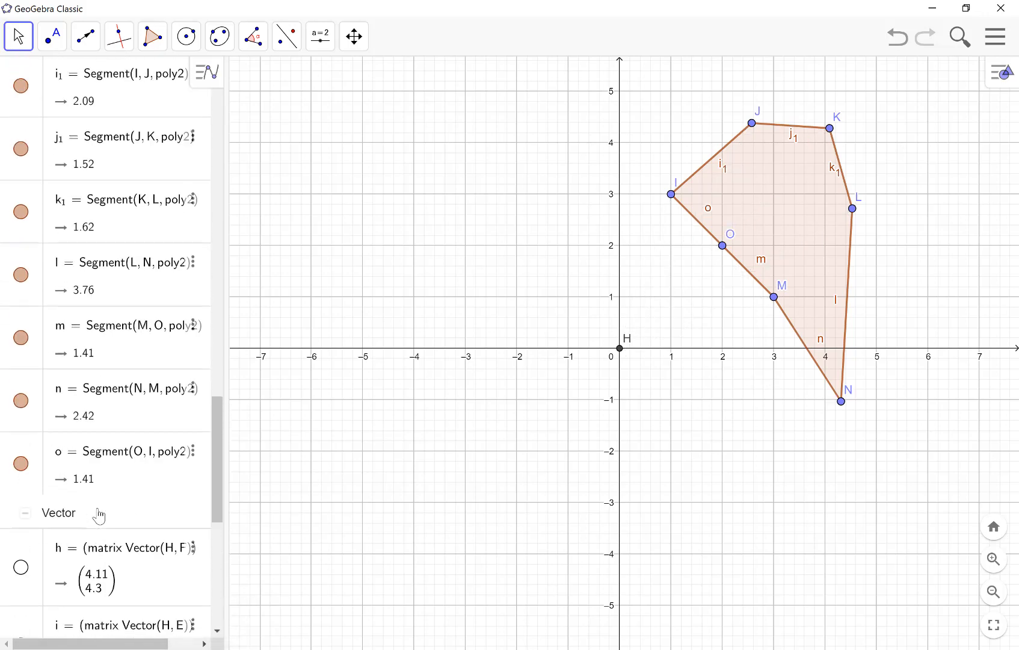
{"action": "scroll", "coordinate": [100, 515], "scroll_direction": "up", "scroll_amount": 10}
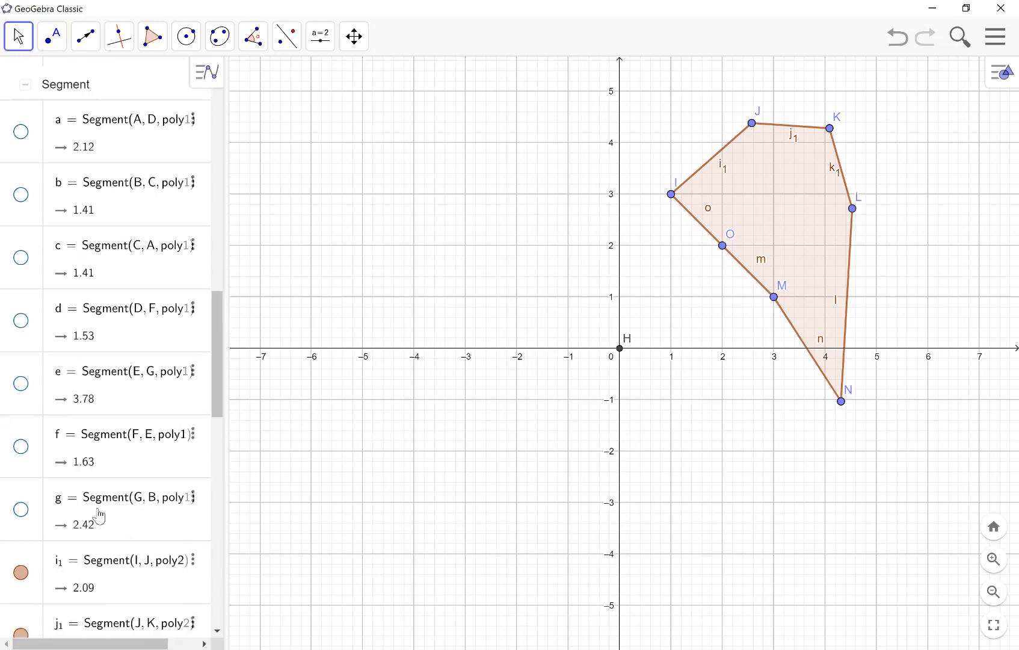
{"action": "left_click", "coordinate": [21, 218]}
{"action": "left_click", "coordinate": [21, 217]}
{"action": "left_click", "coordinate": [21, 155]}
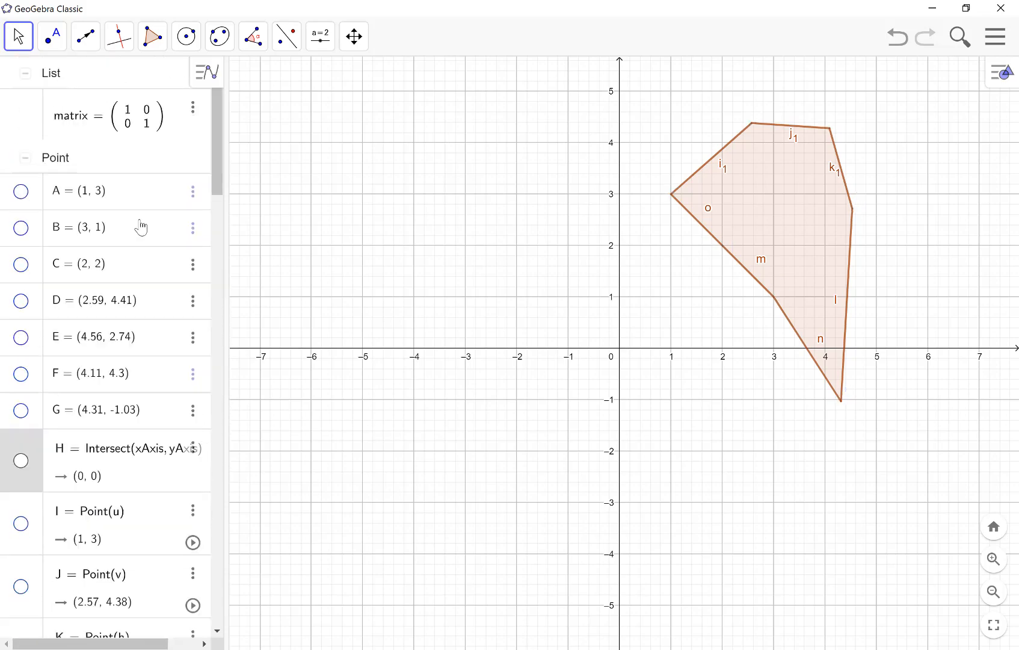
{"action": "scroll", "coordinate": [141, 227], "scroll_direction": "down", "scroll_amount": 10}
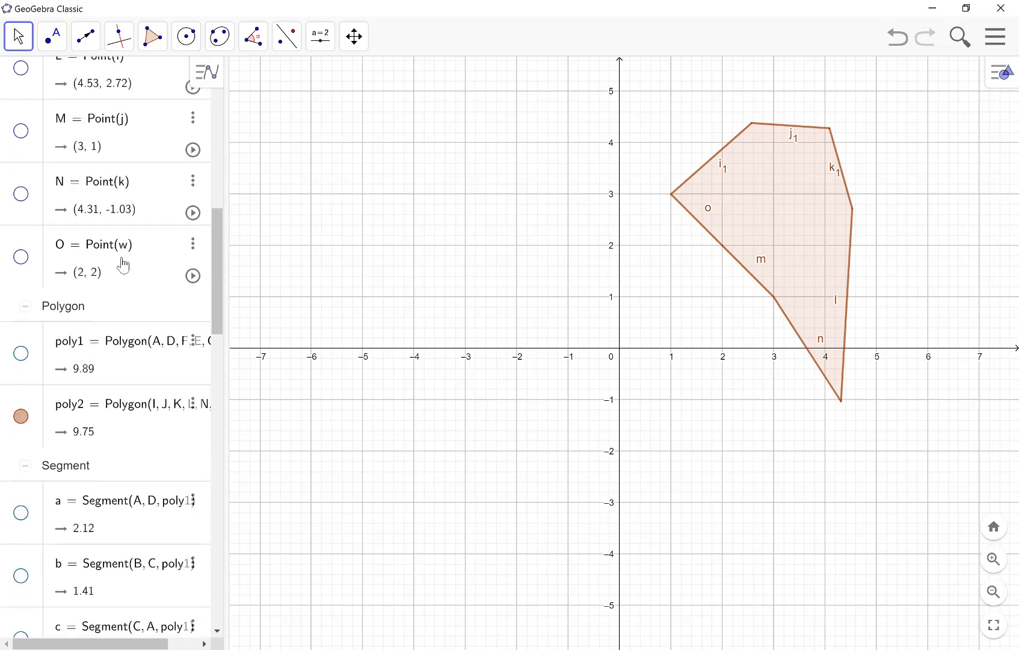
{"action": "left_click", "coordinate": [21, 354]}
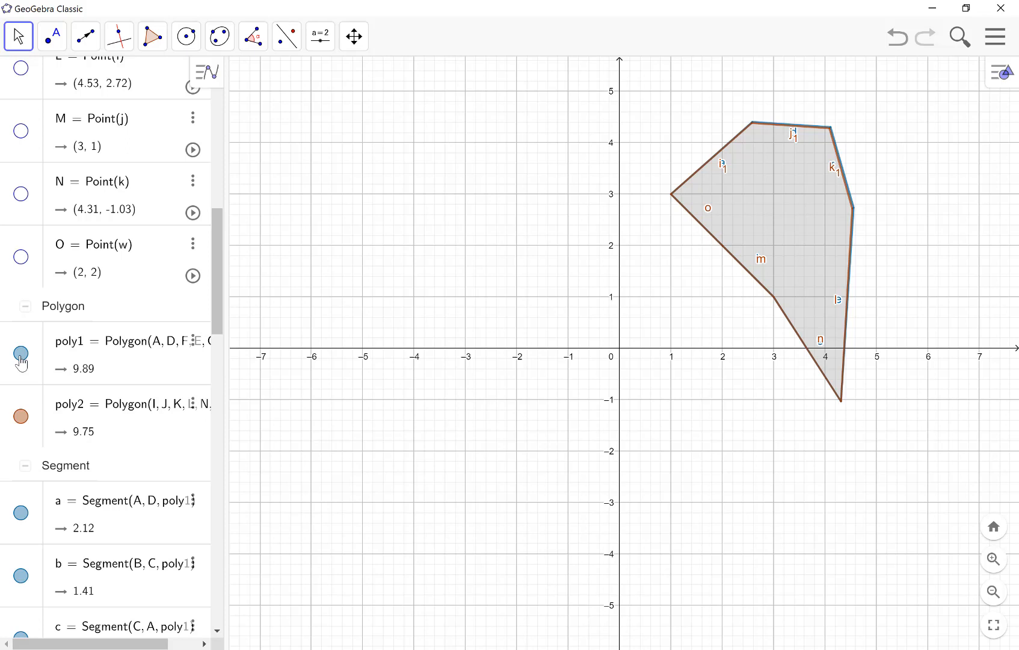
Step: Change the matrix to rows (-1, 0) and (0, 1) to reflect the transformed polygon across the y-axis
{"action": "scroll", "coordinate": [87, 252], "scroll_direction": "up", "scroll_amount": 5}
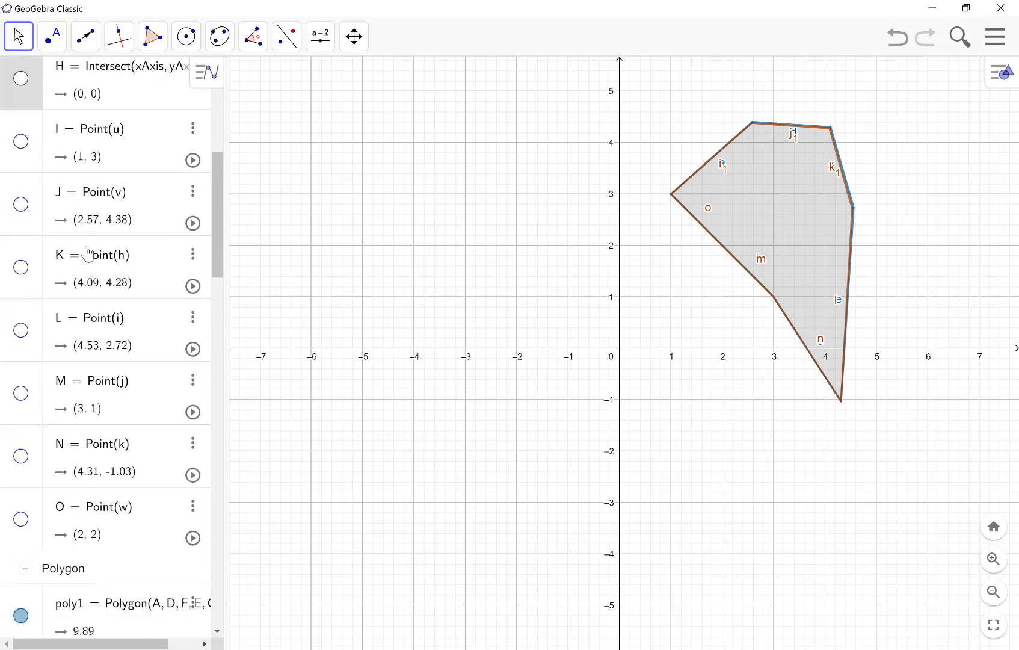
{"action": "scroll", "coordinate": [87, 253], "scroll_direction": "up", "scroll_amount": 10}
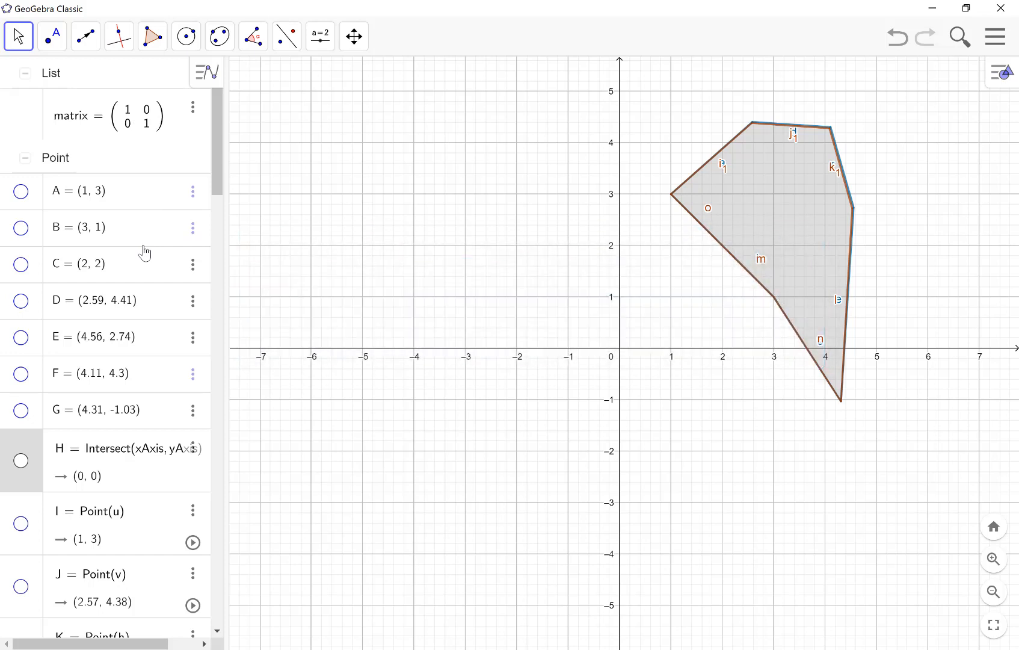
{"action": "left_click", "coordinate": [120, 110]}
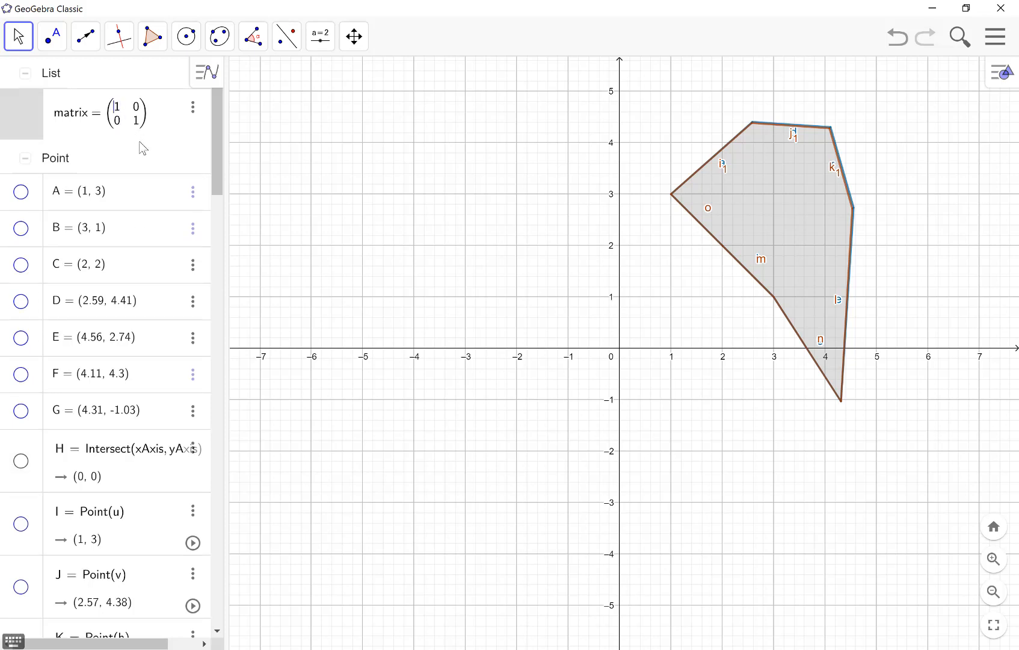
{"action": "type", "text": "1"}
{"action": "key", "text": "BackSpace"}
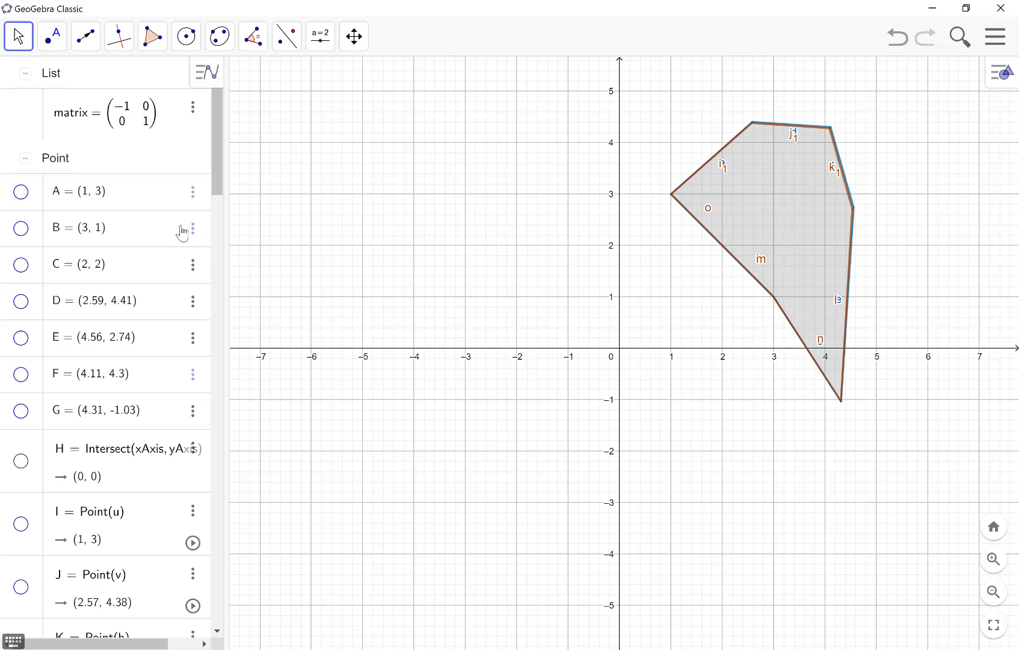
{"action": "key", "text": "Return"}
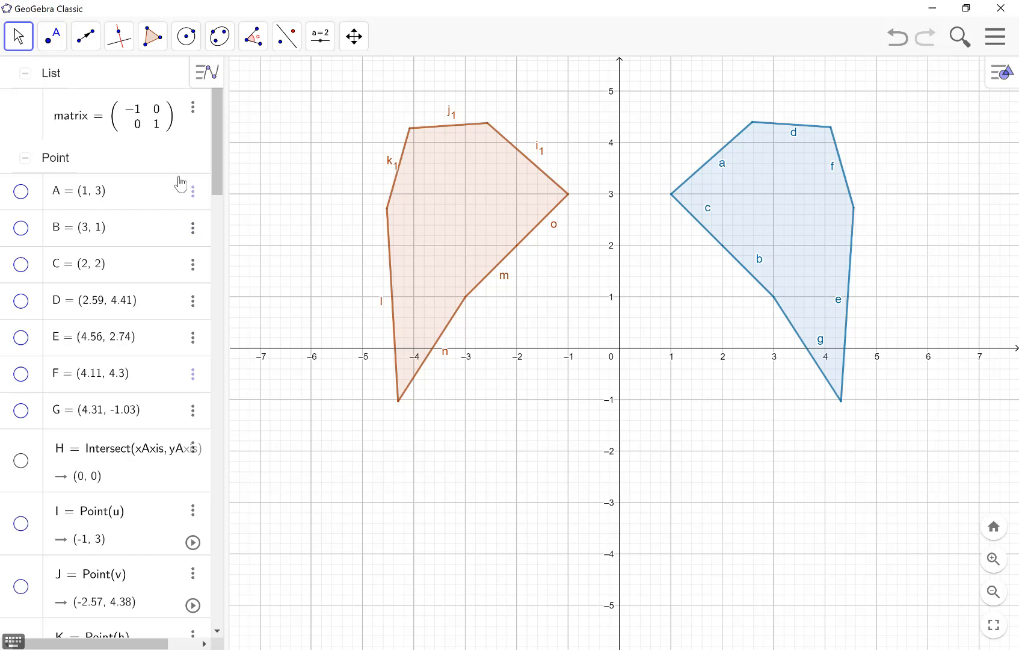
Step: Change the matrix to rows (1, 0) and (0, -1) to reflect the transformed polygon across the x-axis
{"action": "right_click", "coordinate": [138, 118]}
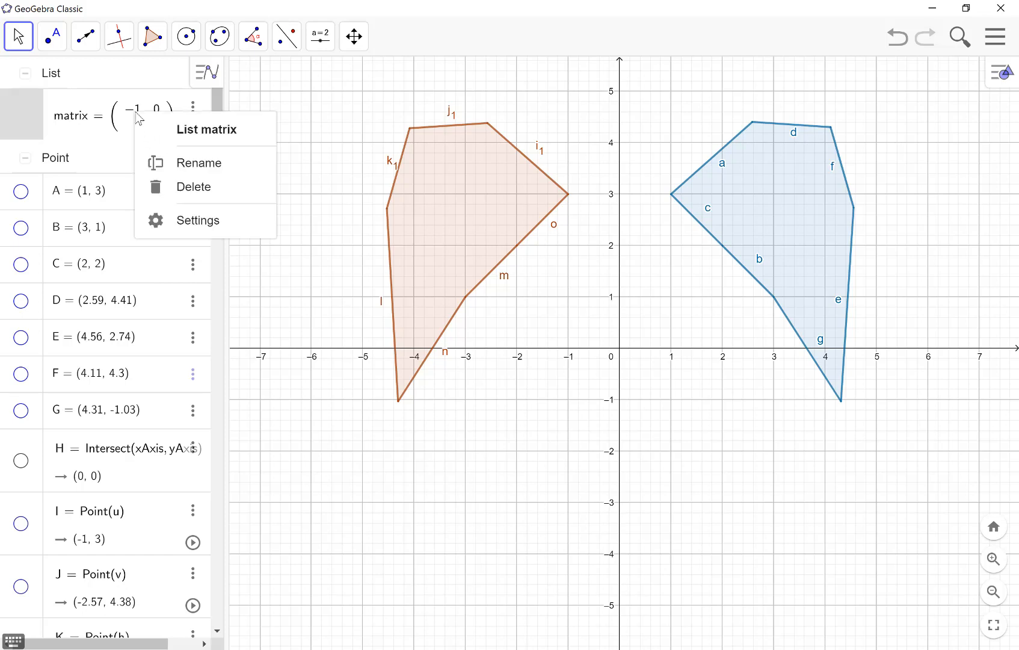
{"action": "left_click", "coordinate": [138, 118]}
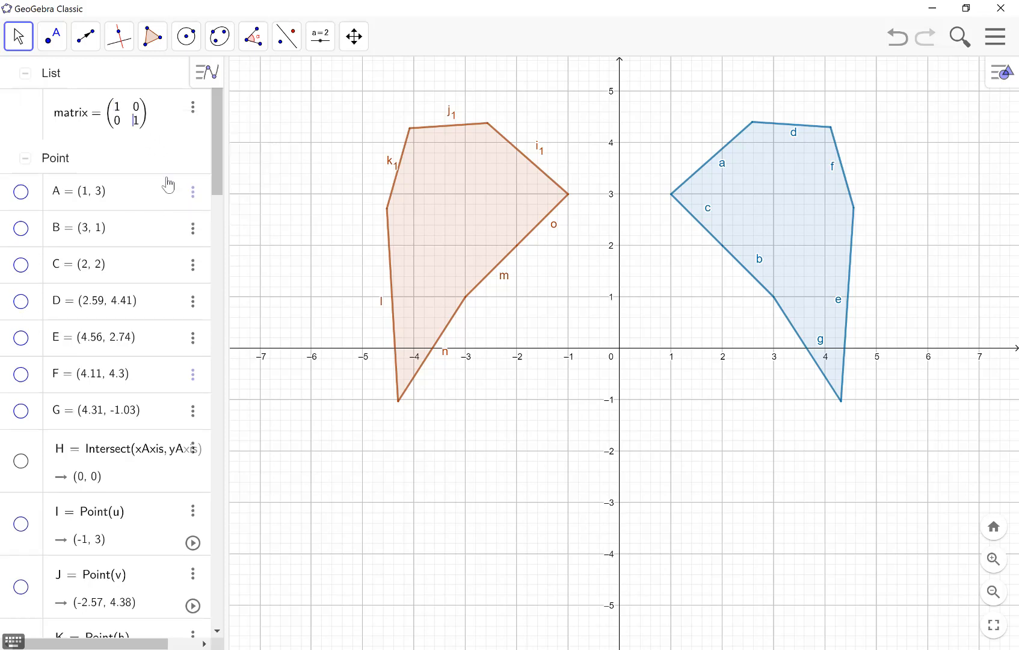
{"action": "type", "text": "-"}
{"action": "key", "text": "Return"}
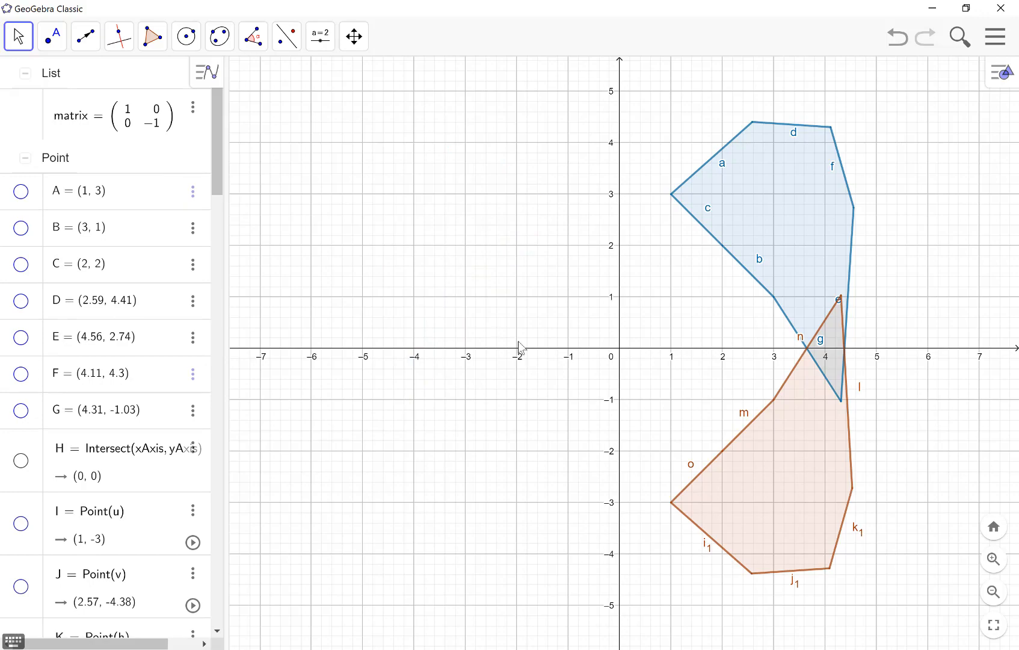
{"action": "scroll", "coordinate": [753, 430], "scroll_direction": "down", "scroll_amount": 3}
{"action": "scroll", "coordinate": [752, 429], "scroll_direction": "up", "scroll_amount": 5}
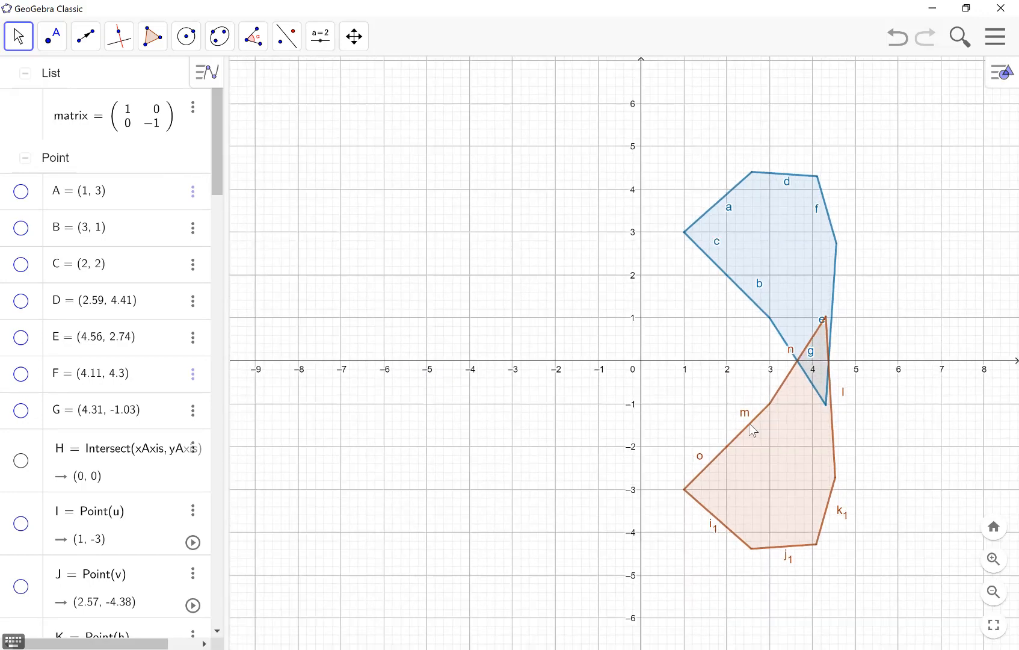
Step: Change the matrix to rows (2, 0) and (0, 2) to enlarge the transformed polygon by a factor of 2
{"action": "scroll", "coordinate": [753, 429], "scroll_direction": "up", "scroll_amount": 1}
{"action": "scroll", "coordinate": [757, 398], "scroll_direction": "down", "scroll_amount": 5}
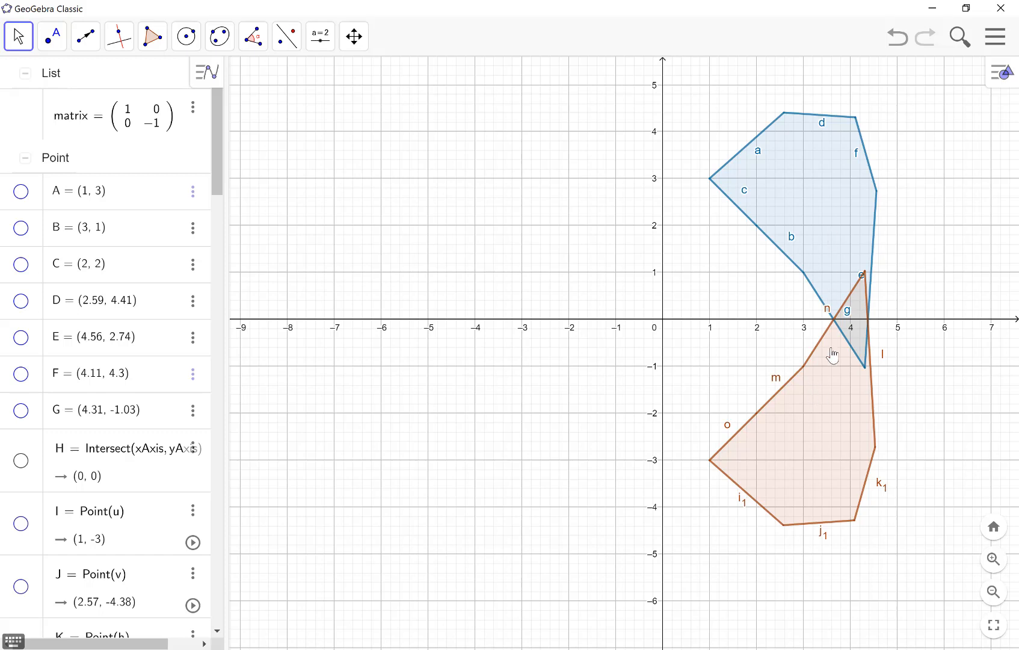
{"action": "left_click", "coordinate": [157, 132]}
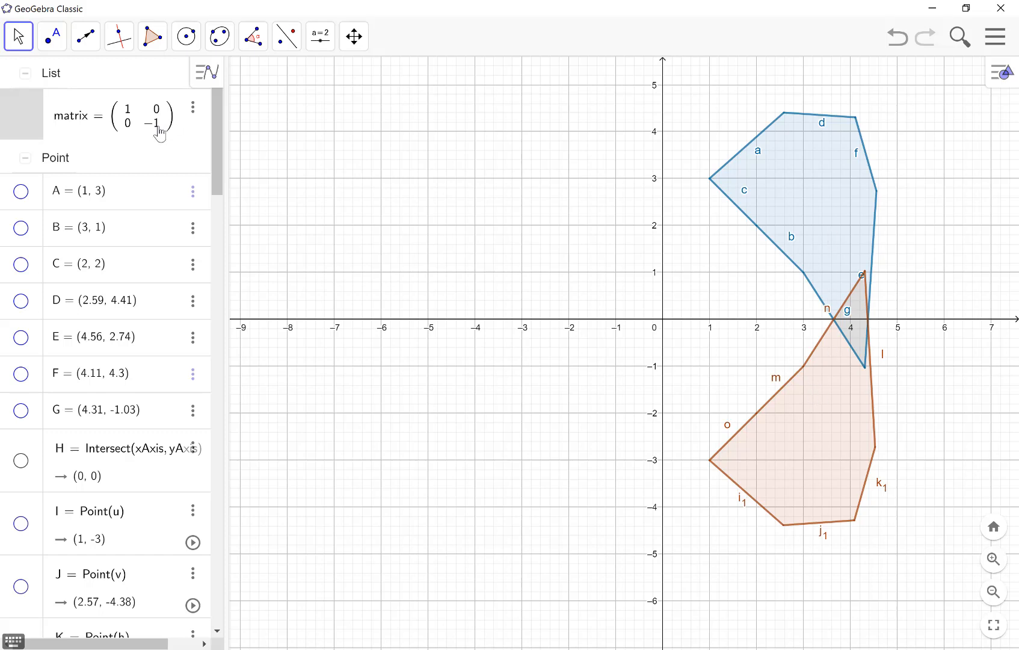
{"action": "key", "text": "BackSpace"}
{"action": "key", "text": "BackSpace"}
{"action": "type", "text": "2"}
{"action": "key", "text": "Return"}
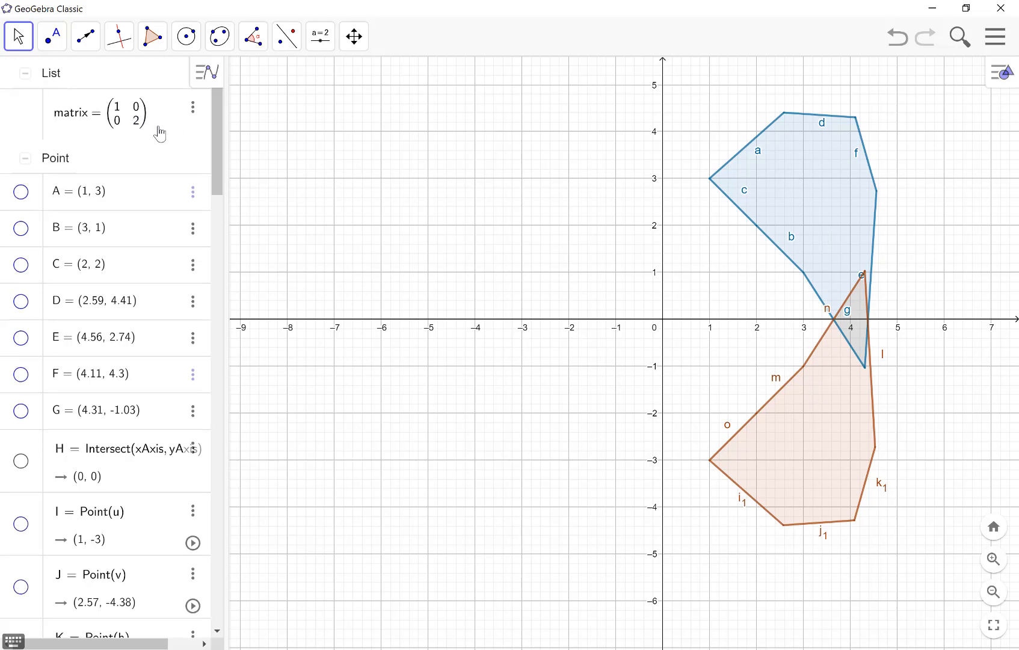
{"action": "left_click", "coordinate": [119, 103]}
{"action": "key", "text": "BackSpace"}
{"action": "type", "text": "2"}
{"action": "key", "text": "Return"}
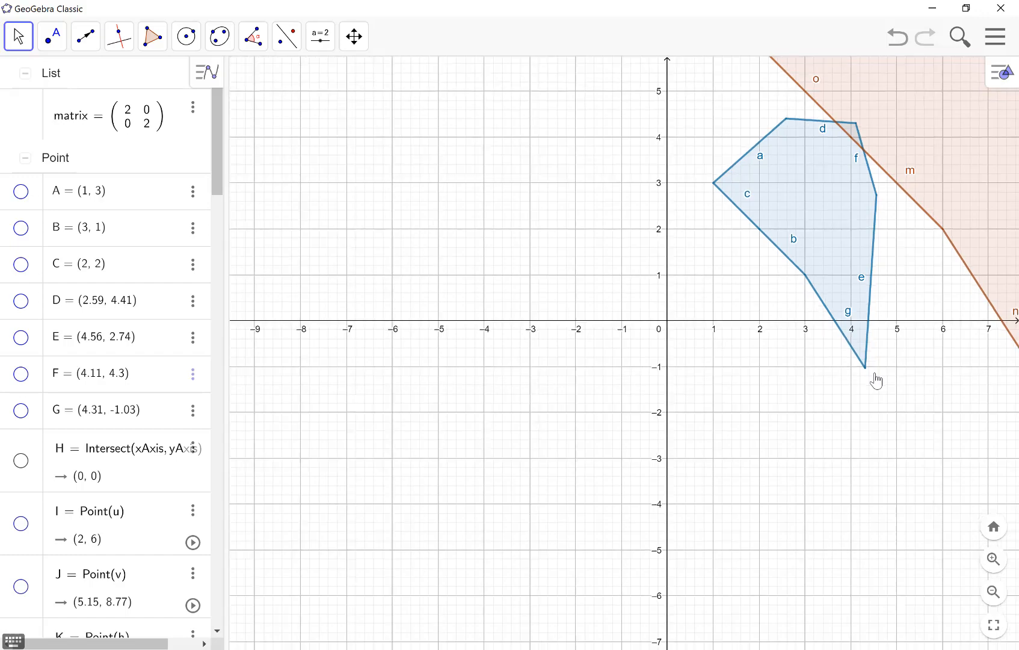
{"action": "scroll", "coordinate": [875, 380], "scroll_direction": "down", "scroll_amount": 12}
{"action": "scroll", "coordinate": [874, 380], "scroll_direction": "up", "scroll_amount": 7}
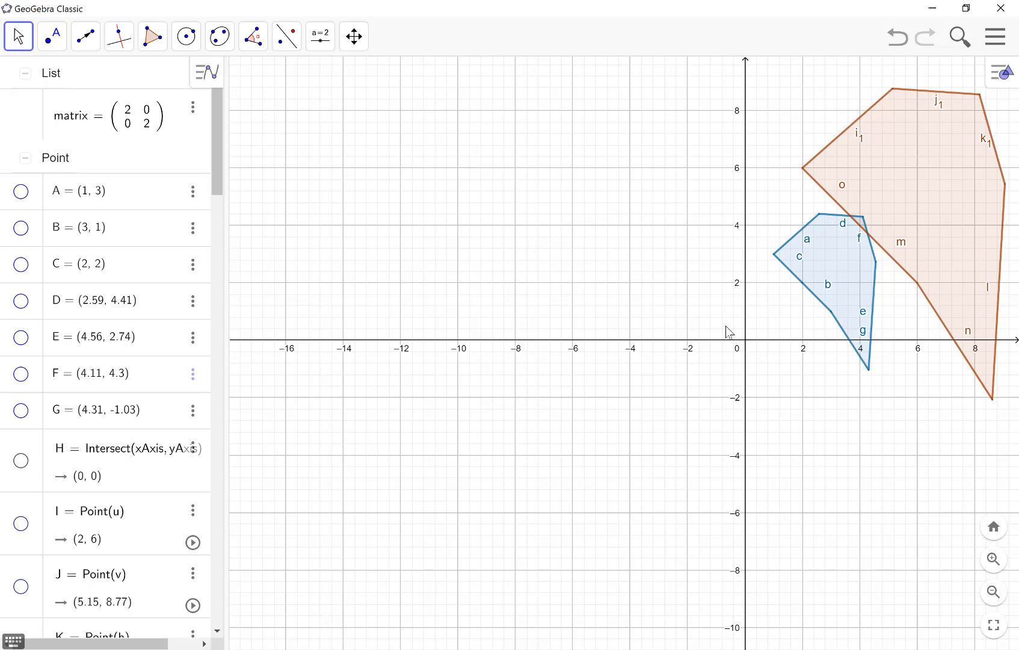
Step: Change the matrix to rows (1/2, 0) and (0, 1/2) to shrink the transformed polygon to half size
{"action": "left_click", "coordinate": [135, 117]}
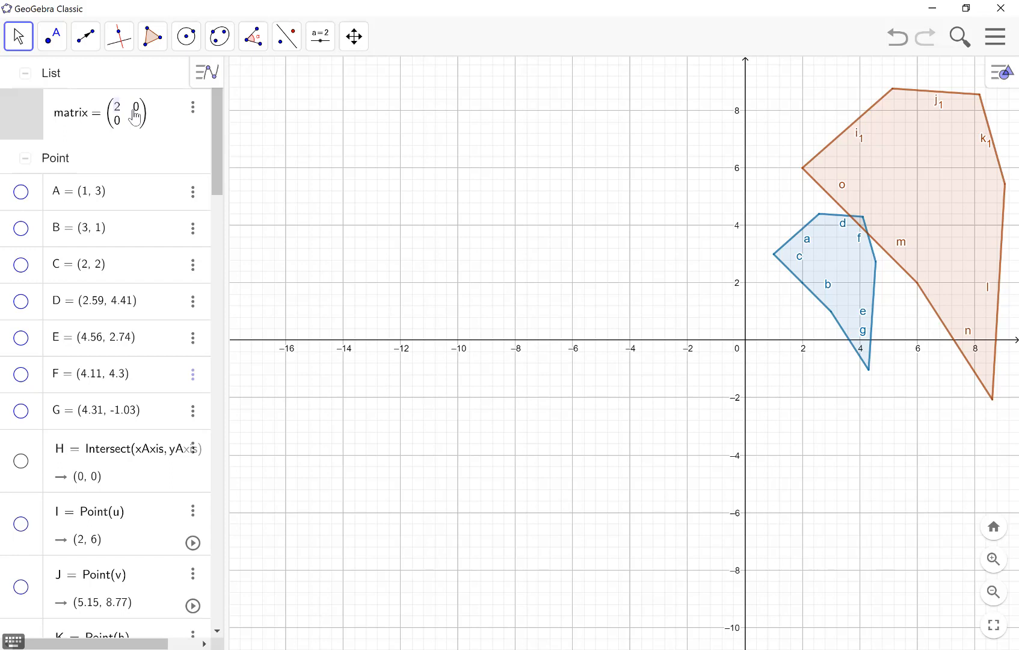
{"action": "type", "text": "1/2"}
{"action": "left_click", "coordinate": [141, 142]}
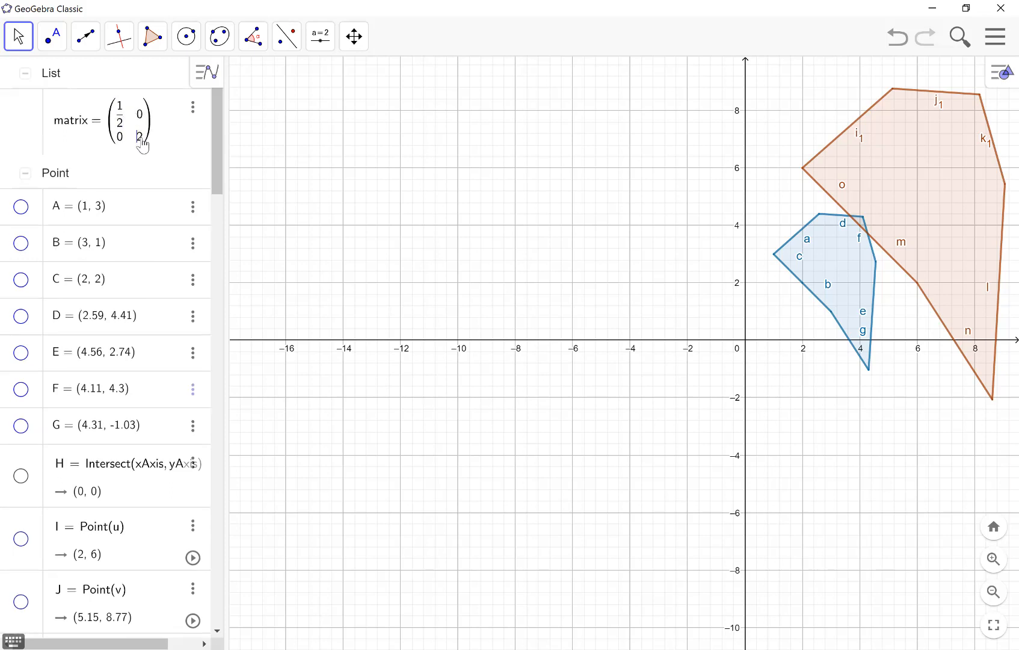
{"action": "type", "text": "1/2"}
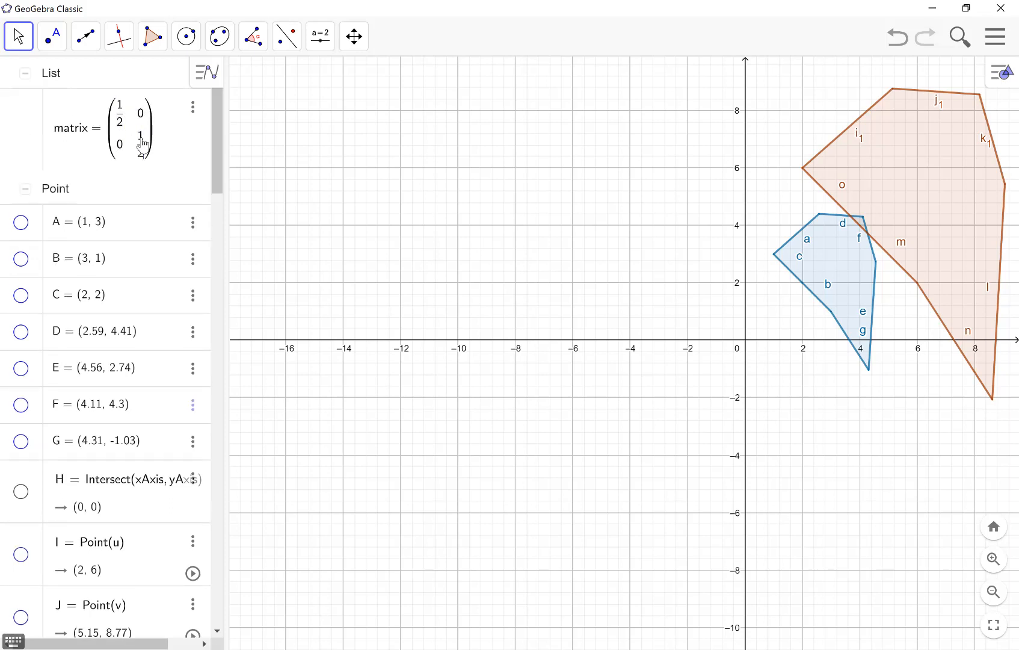
{"action": "key", "text": "Return"}
{"action": "scroll", "coordinate": [822, 336], "scroll_direction": "up", "scroll_amount": 9}
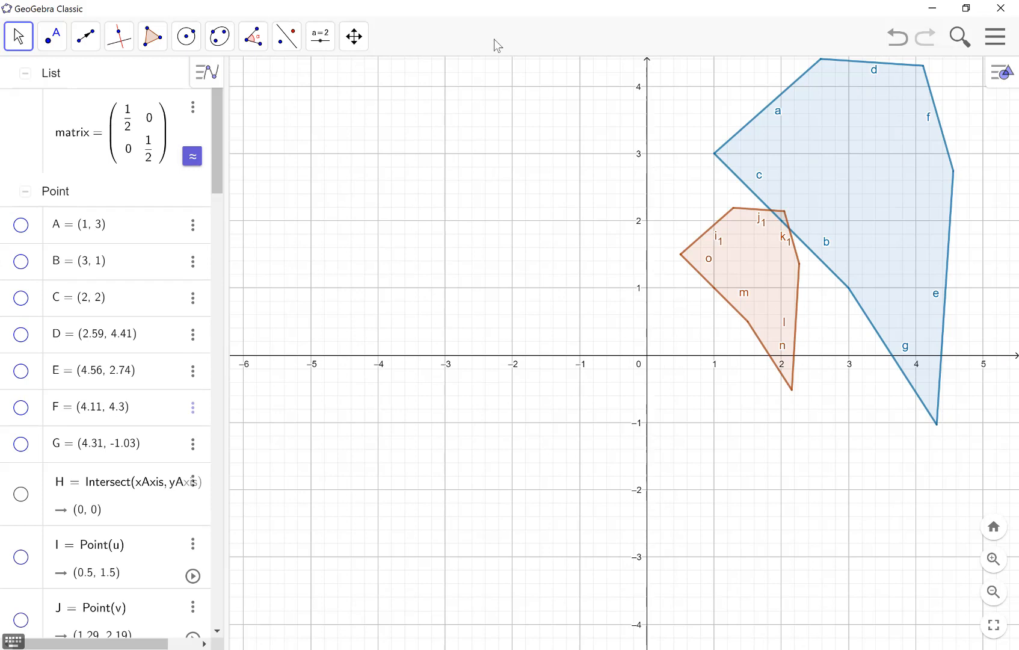
Step: Change the matrix to rows (2, 0) and (0, 1) to stretch the transformed polygon only along the x-axis
{"action": "left_click", "coordinate": [140, 128]}
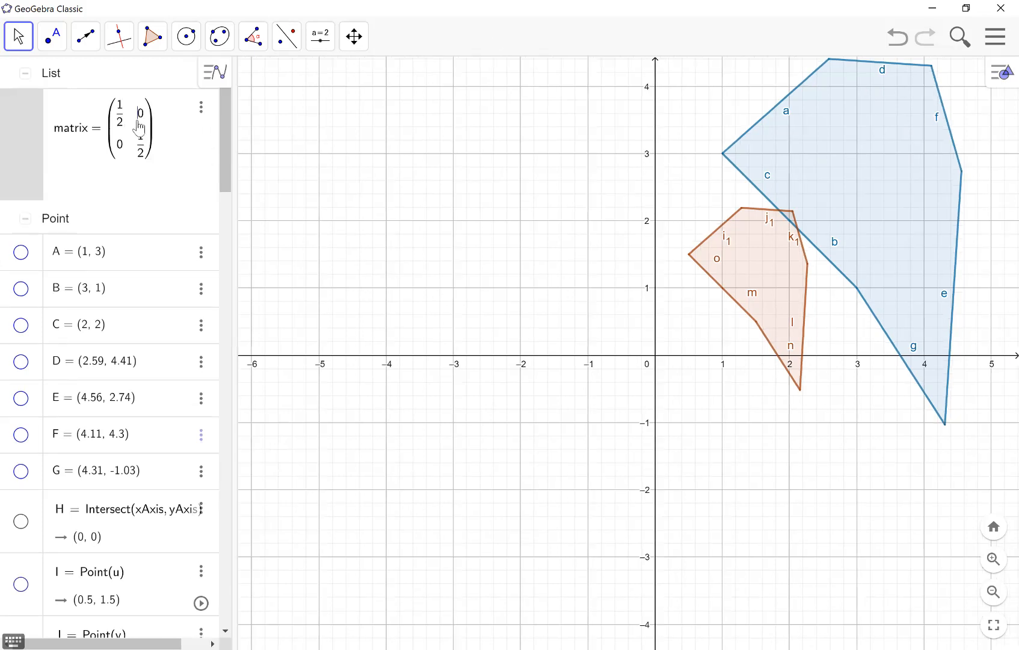
{"action": "key", "text": "shift+Left"}
{"action": "key", "text": "shift+Left"}
{"action": "type", "text": "2"}
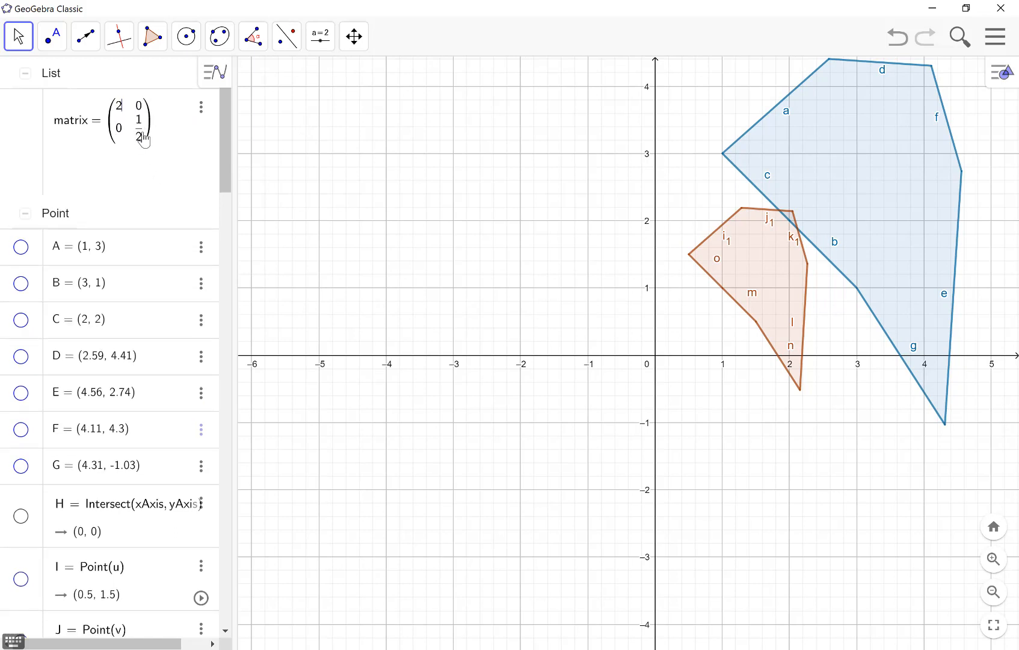
{"action": "key", "text": "BackSpace"}
{"action": "key", "text": "BackSpace"}
{"action": "key", "text": "Return"}
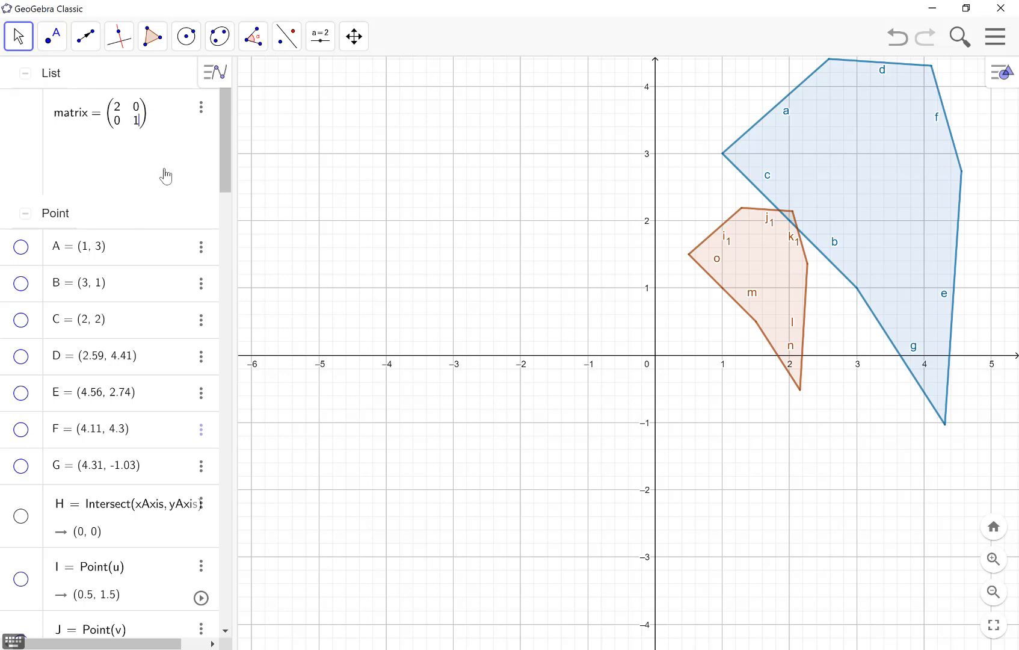
{"action": "key", "text": "Return"}
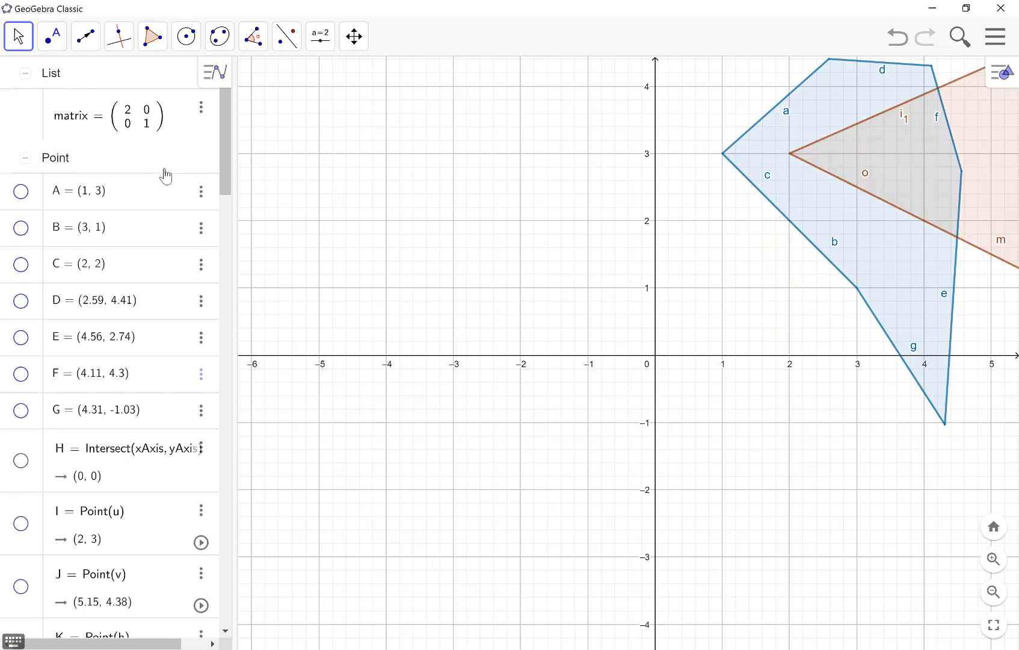
{"action": "scroll", "coordinate": [855, 347], "scroll_direction": "down", "scroll_amount": 4}
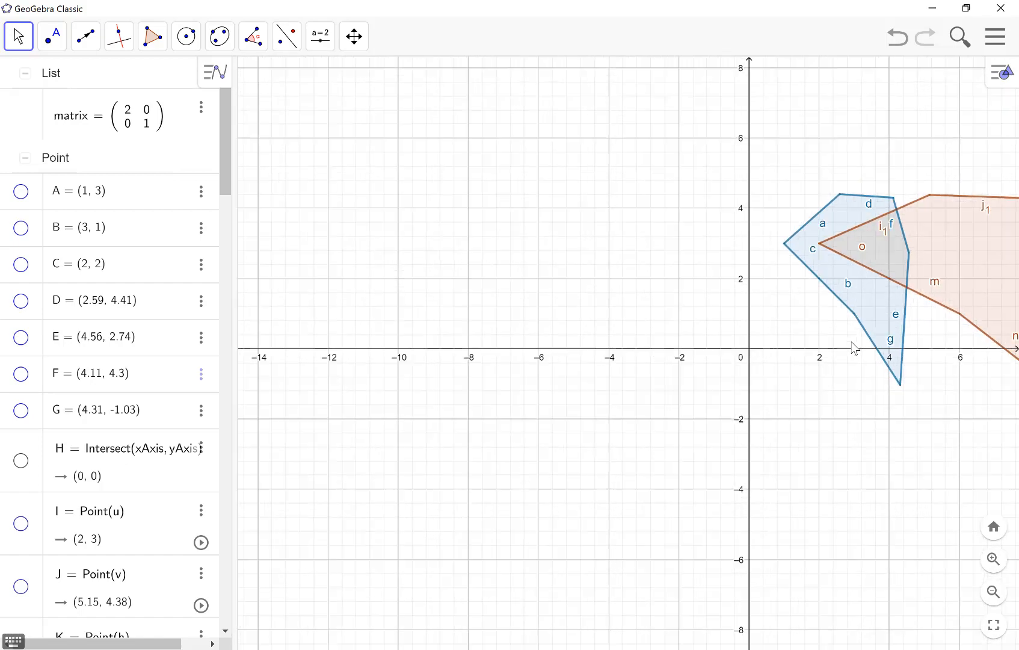
{"action": "scroll", "coordinate": [855, 347], "scroll_direction": "up", "scroll_amount": 2}
{"action": "scroll", "coordinate": [855, 348], "scroll_direction": "down", "scroll_amount": 4}
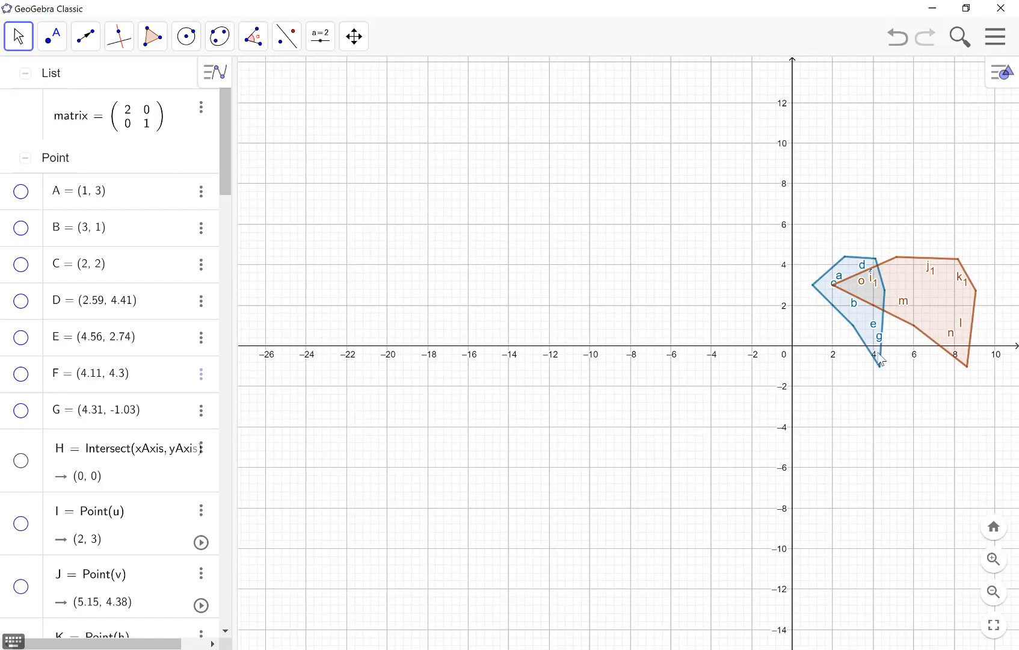
{"action": "scroll", "coordinate": [953, 378], "scroll_direction": "up", "scroll_amount": 1}
{"action": "scroll", "coordinate": [953, 375], "scroll_direction": "up", "scroll_amount": 4}
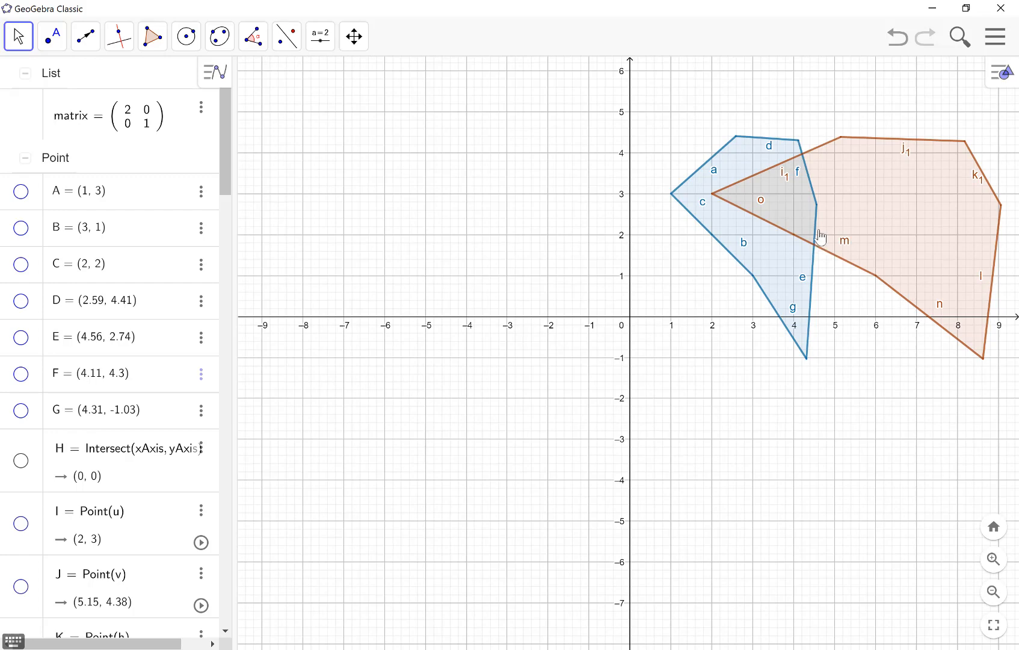
Step: Change the matrix to rows (-2, 0) and (0, 1) to stretch the polygon horizontally and reflect it across the y-axis
{"action": "left_click", "coordinate": [128, 116]}
{"action": "type", "text": "-"}
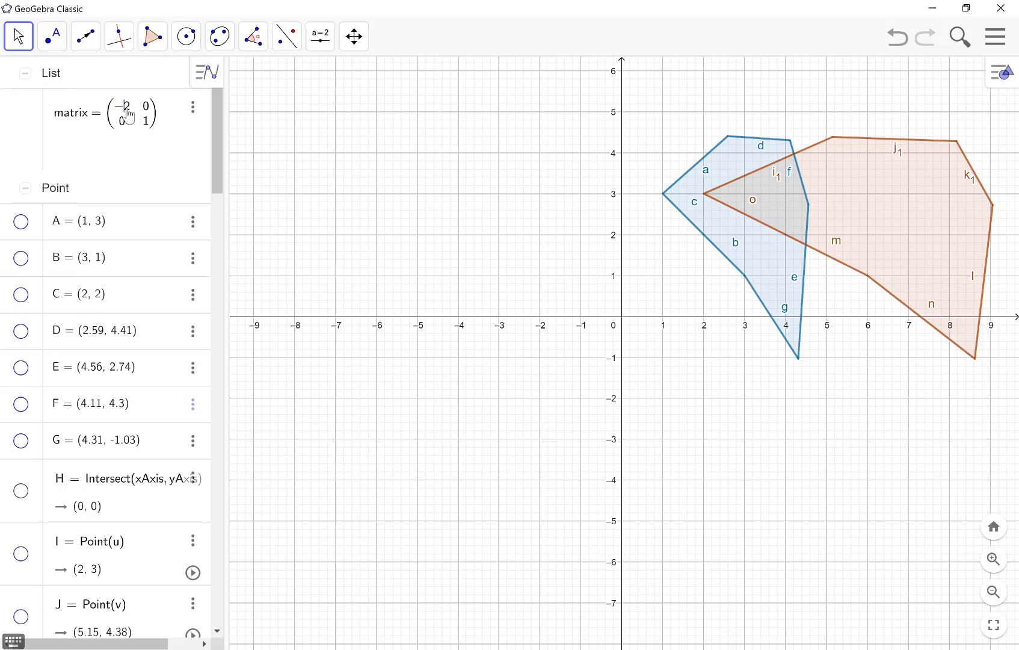
{"action": "key", "text": "Return"}
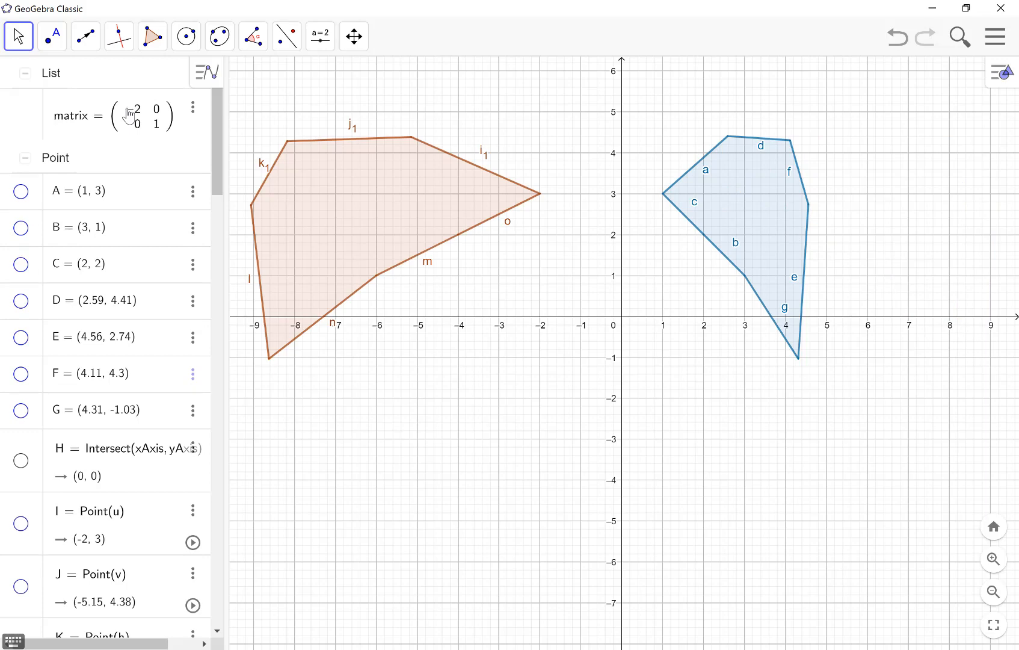
Step: Change the matrix to rows (0, 1) and (1, 0) to reflect the transformed polygon across the line y = x
{"action": "left_click", "coordinate": [145, 121]}
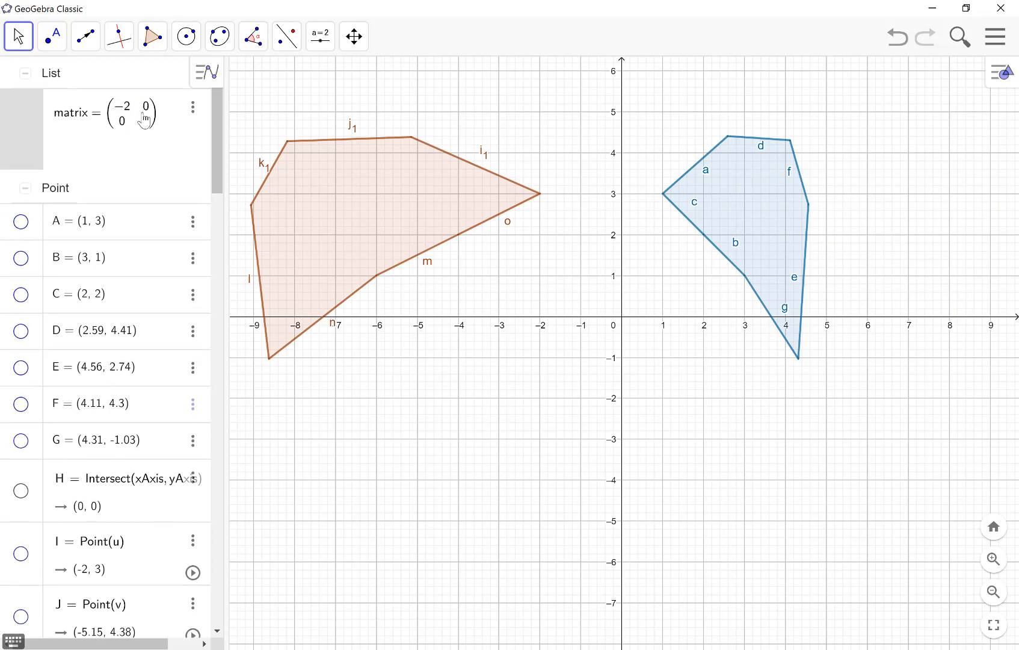
{"action": "key", "text": "BackSpace"}
{"action": "key", "text": "BackSpace"}
{"action": "type", "text": "0"}
{"action": "key", "text": "Return"}
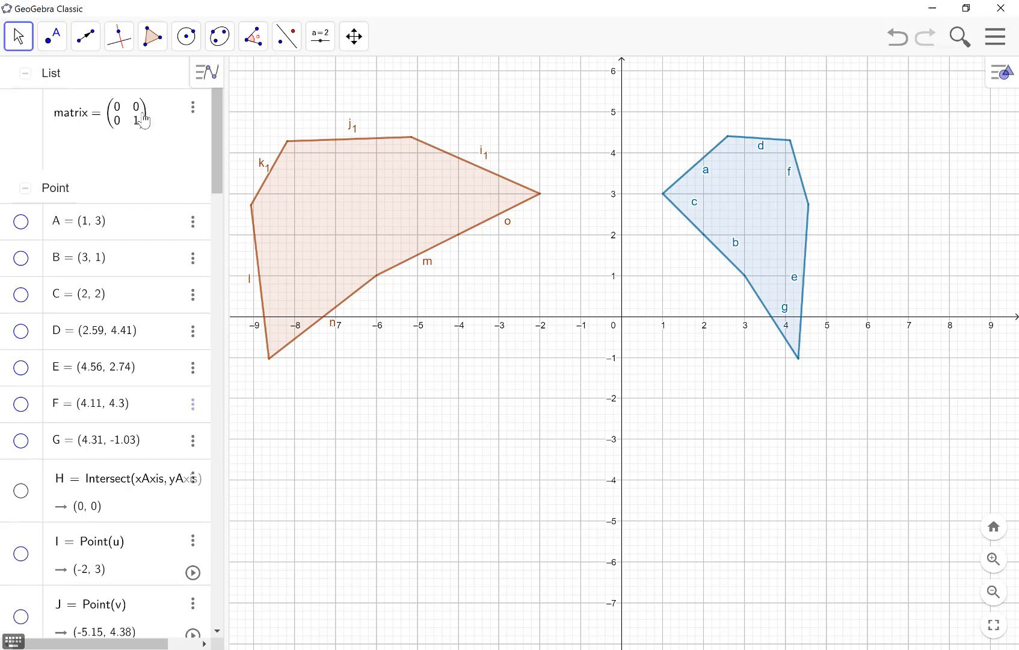
{"action": "key", "text": "Right"}
{"action": "key", "text": "BackSpace"}
{"action": "type", "text": "1"}
{"action": "key", "text": "Down"}
{"action": "key", "text": "Left"}
{"action": "key", "text": "BackSpace"}
{"action": "type", "text": "1"}
{"action": "key", "text": "Right"}
{"action": "key", "text": "Delete"}
{"action": "type", "text": "0"}
{"action": "key", "text": "Return"}
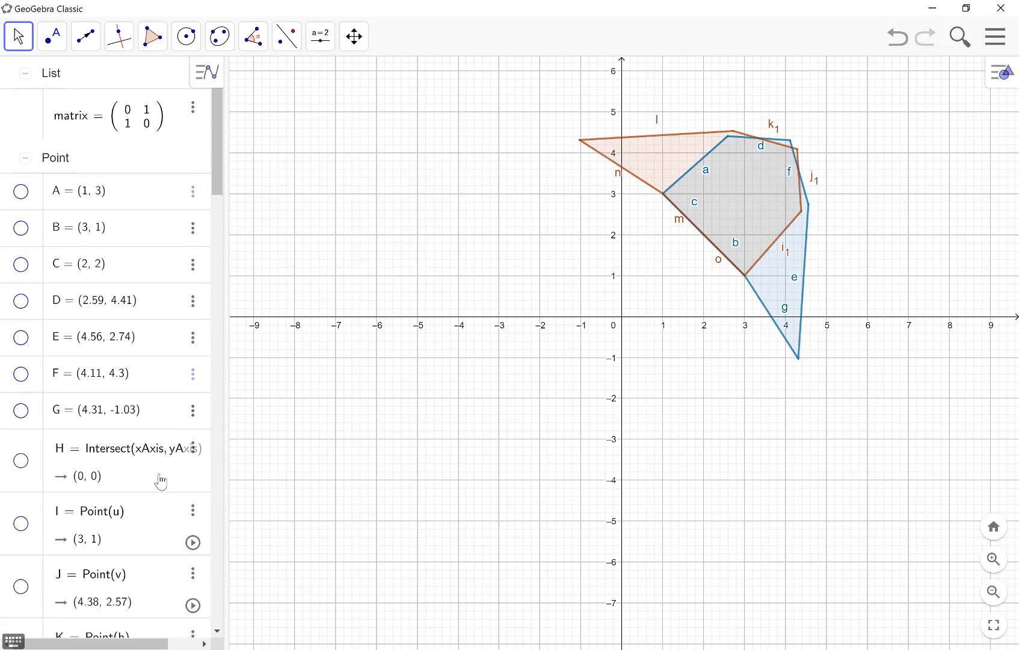
Step: Preview the line y = x as the mirror line between the two polygons, and discard the entry
{"action": "scroll", "coordinate": [160, 481], "scroll_direction": "down", "scroll_amount": 6}
{"action": "scroll", "coordinate": [160, 481], "scroll_direction": "down", "scroll_amount": 10}
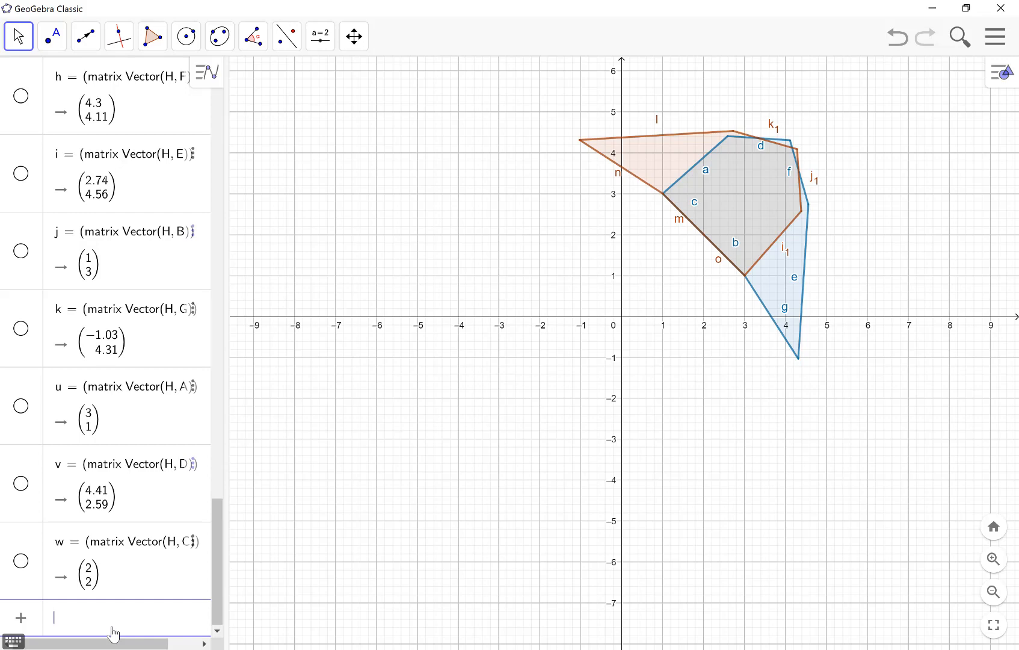
{"action": "type", "text": "y=x"}
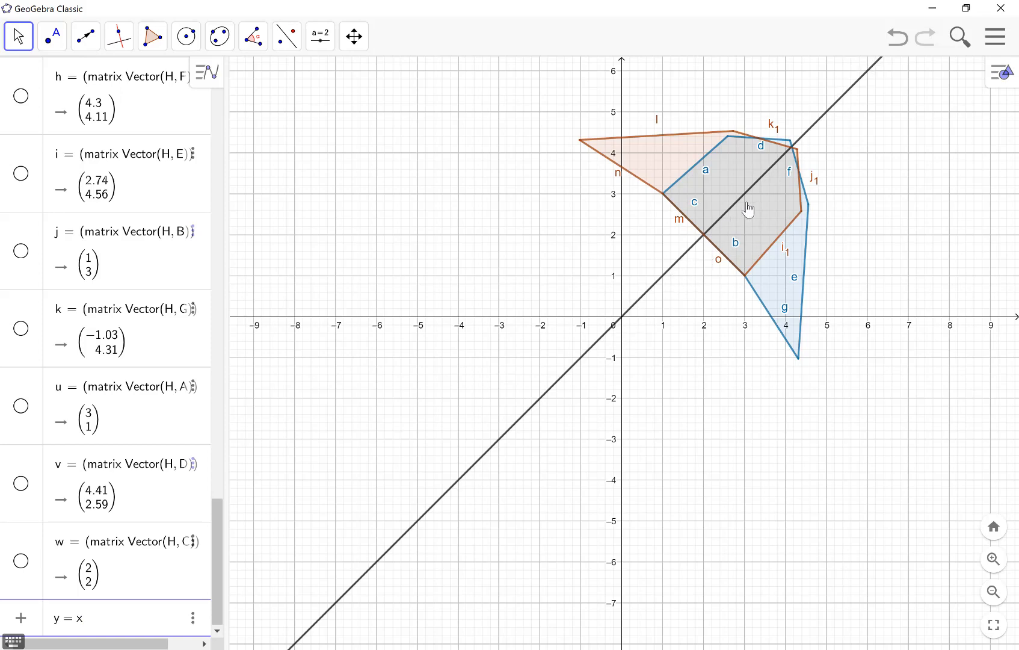
{"action": "scroll", "coordinate": [148, 295], "scroll_direction": "up", "scroll_amount": 2}
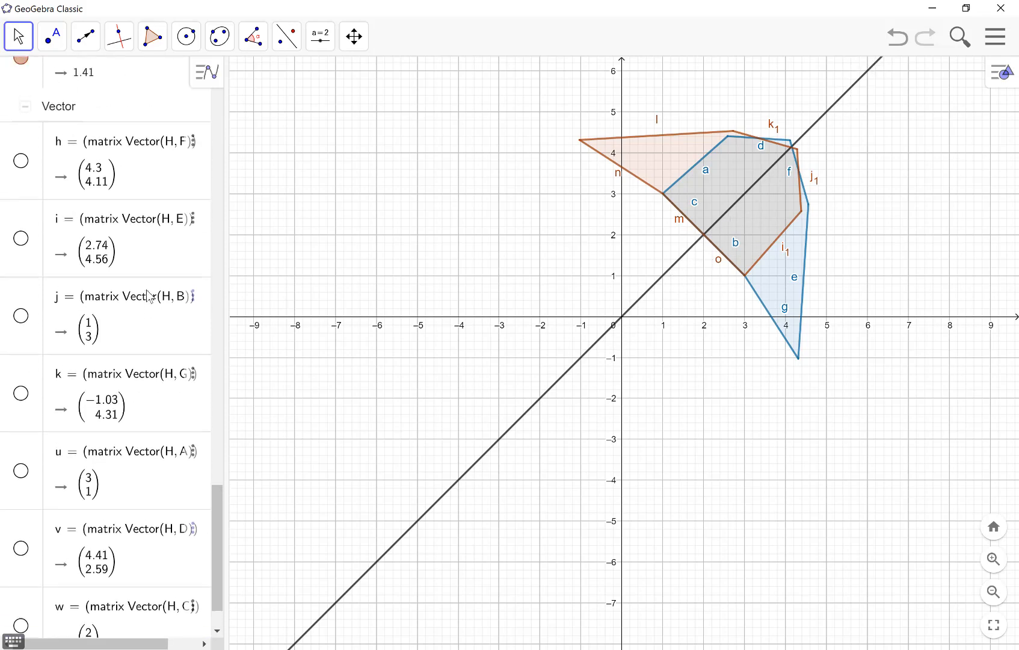
{"action": "scroll", "coordinate": [149, 296], "scroll_direction": "up", "scroll_amount": 8}
{"action": "scroll", "coordinate": [149, 296], "scroll_direction": "down", "scroll_amount": 10}
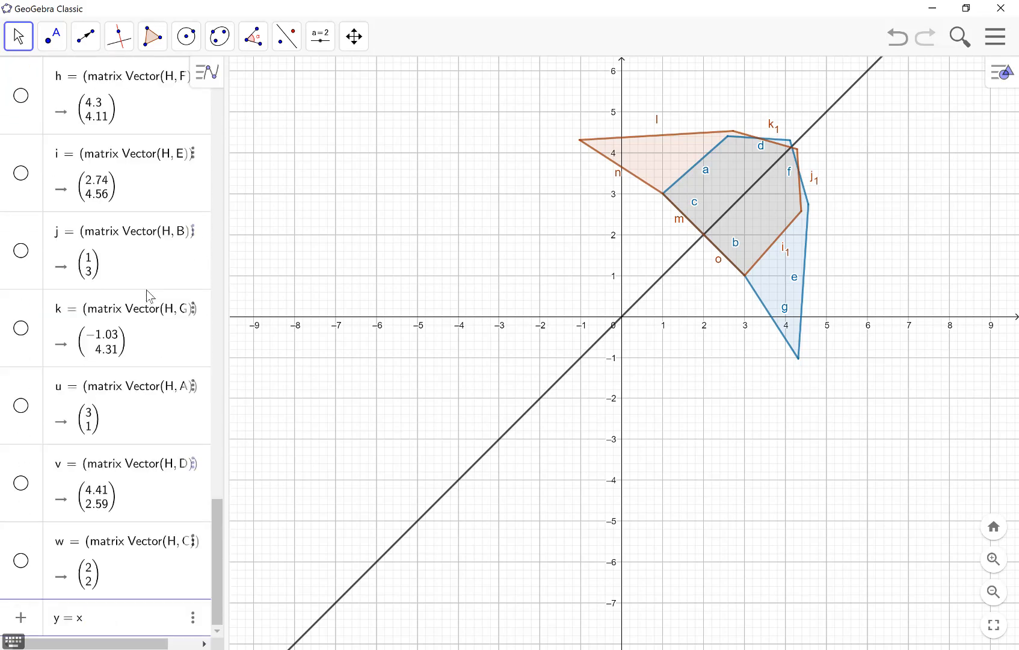
{"action": "key", "text": "Escape"}
{"action": "scroll", "coordinate": [145, 280], "scroll_direction": "up", "scroll_amount": 15}
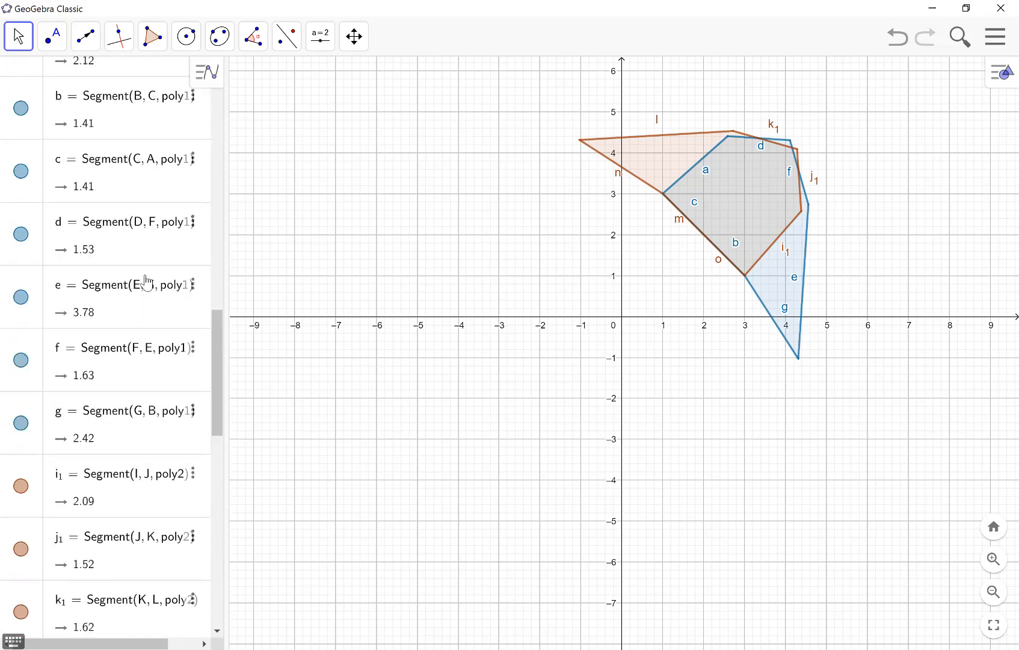
{"action": "scroll", "coordinate": [148, 282], "scroll_direction": "up", "scroll_amount": 15}
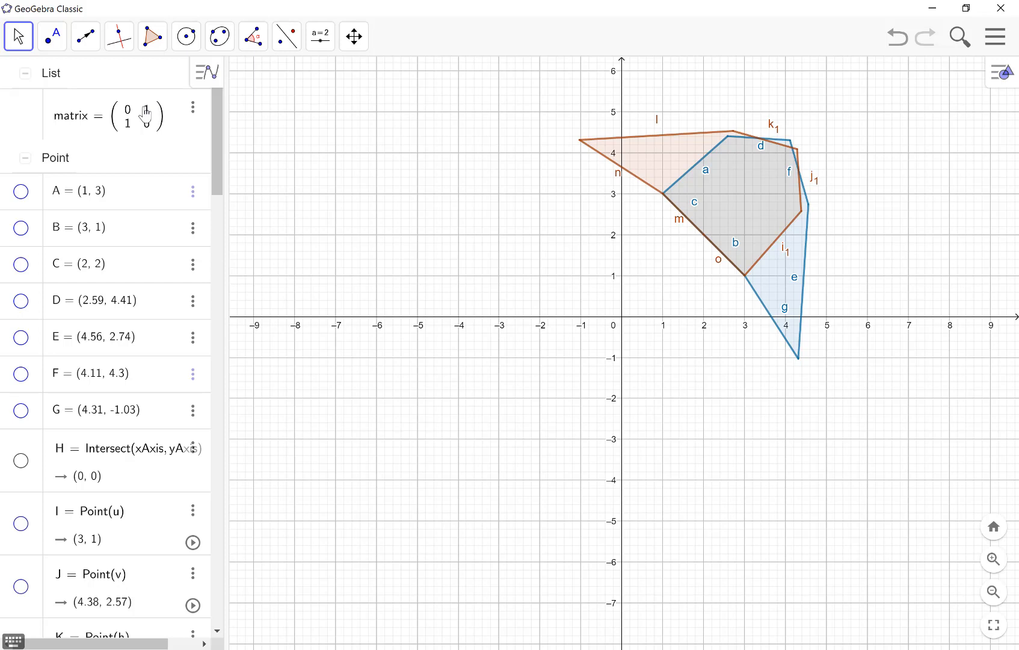
Step: Change the matrix to rows (1, 3) and (0, 1) to shear the transformed polygon horizontally
{"action": "left_click", "coordinate": [128, 120]}
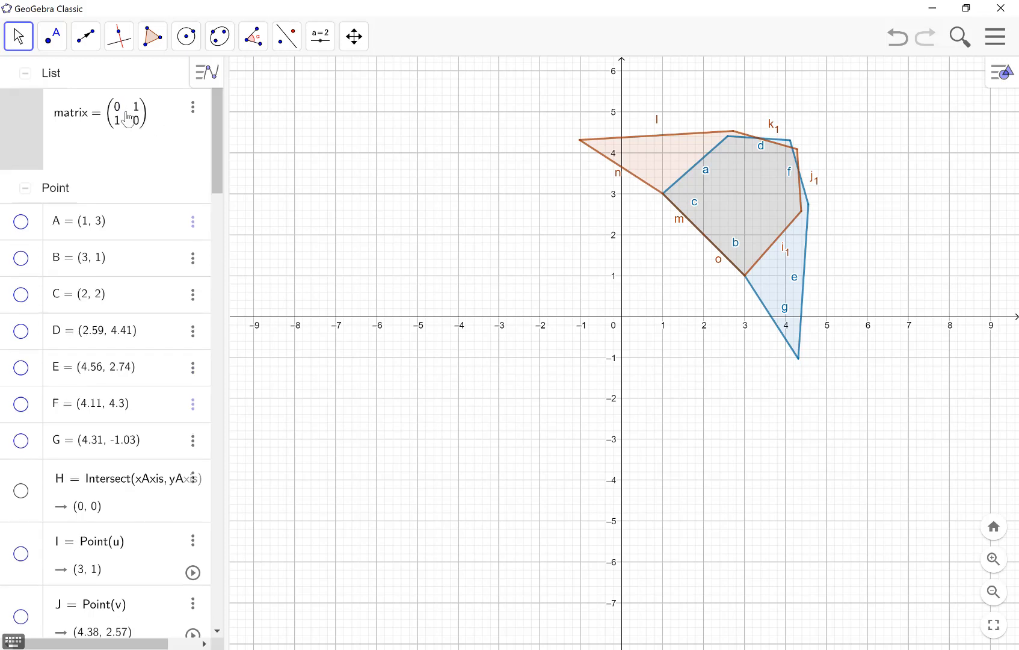
{"action": "key", "text": "BackSpace"}
{"action": "type", "text": "1"}
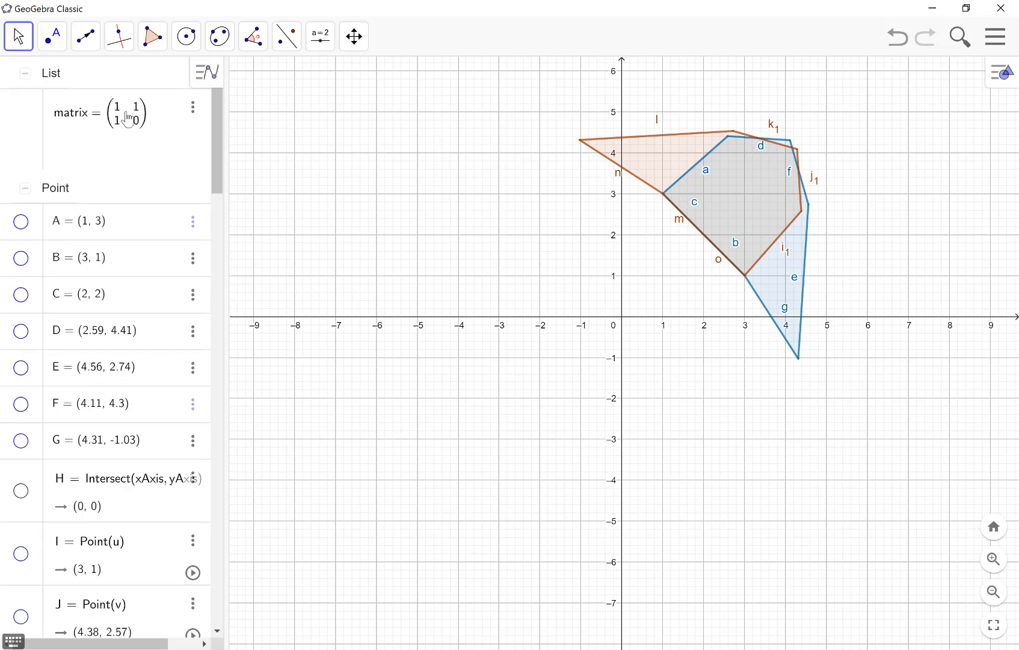
{"action": "key", "text": "BackSpace"}
{"action": "type", "text": "0 "}
{"action": "type", "text": "1"}
{"action": "key", "text": "Delete"}
{"action": "type", "text": "3"}
{"action": "key", "text": "Return"}
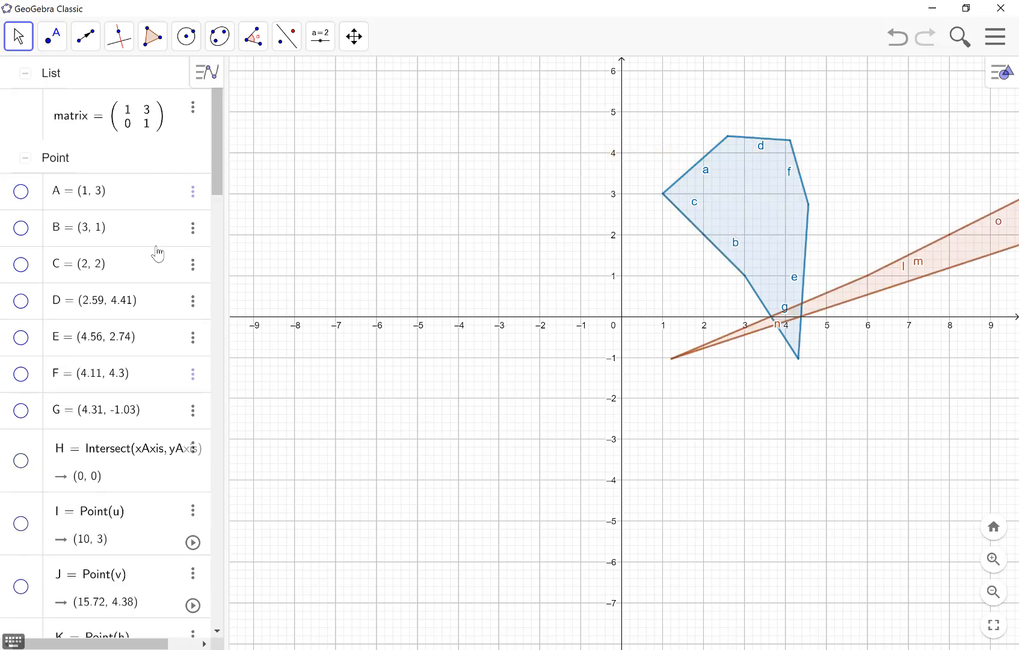
{"action": "scroll", "coordinate": [626, 423], "scroll_direction": "down", "scroll_amount": 9}
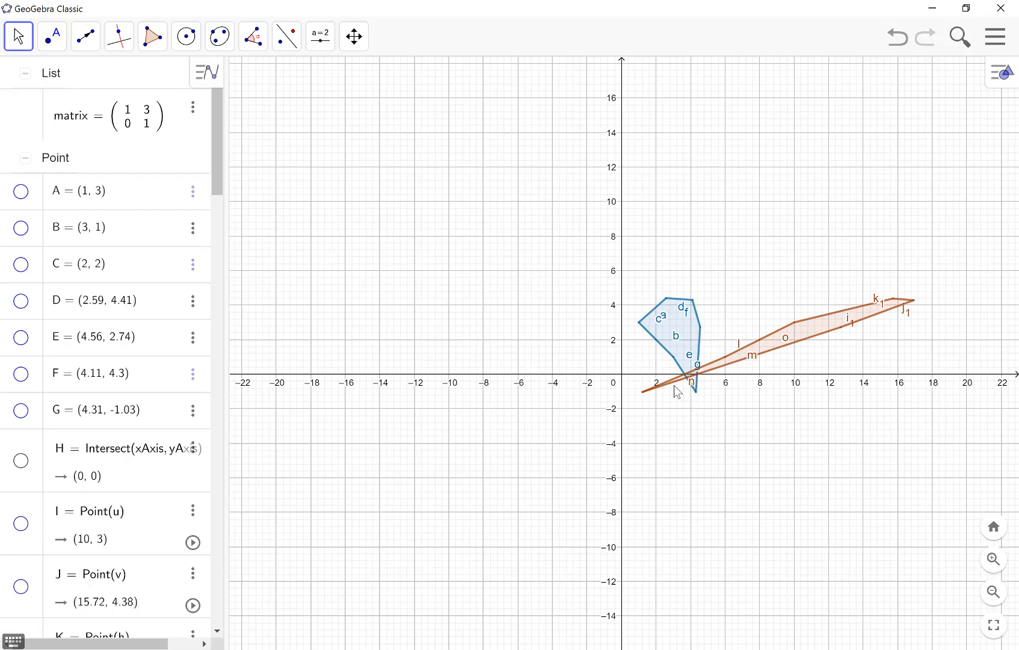
Step: Reduce the horizontal shear by changing the matrix's upper-right entry to 1/3, and compare the two polygons
{"action": "left_click", "coordinate": [148, 116]}
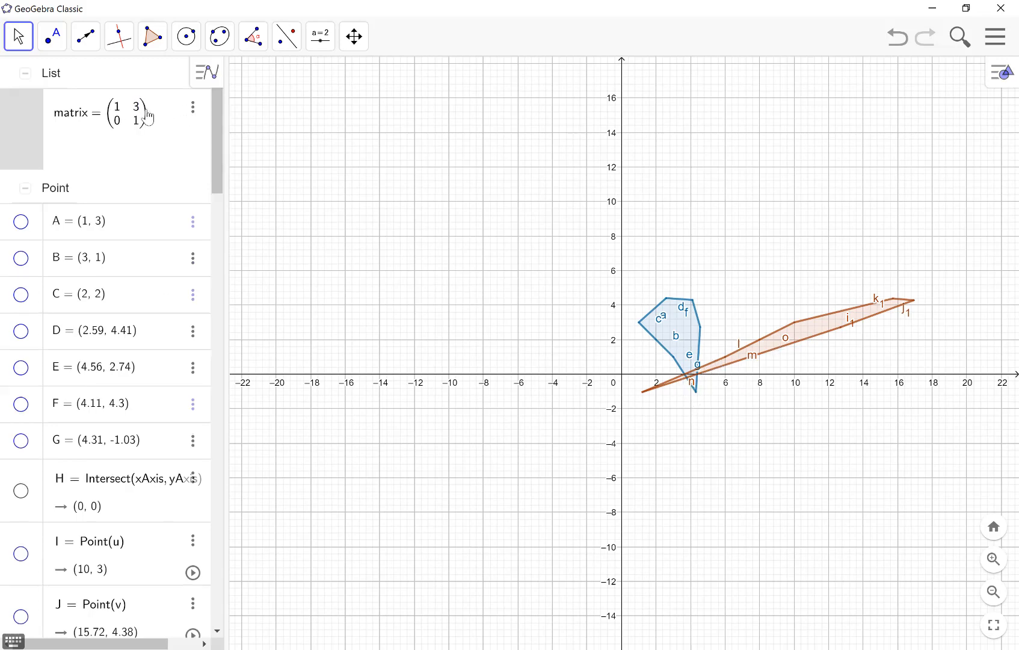
{"action": "key", "text": "BackSpace"}
{"action": "type", "text": "1/3"}
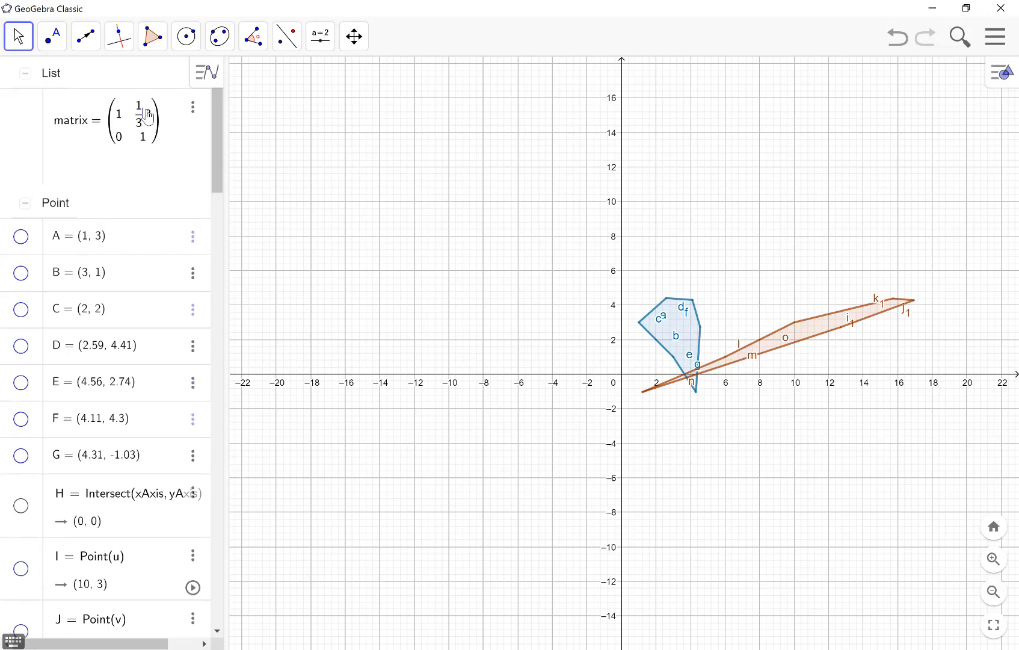
{"action": "key", "text": "Return"}
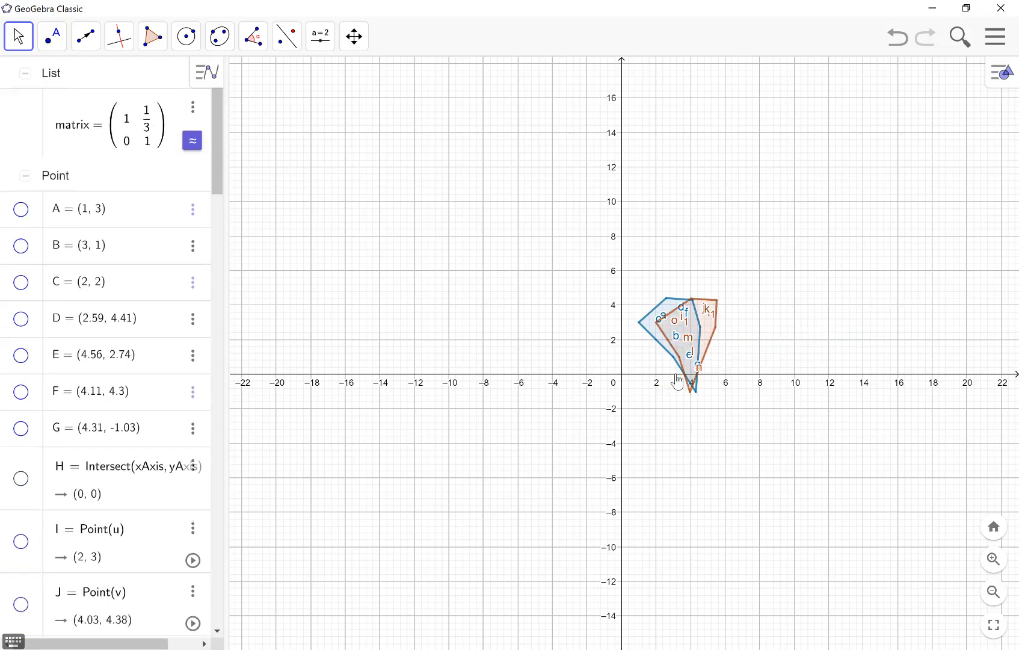
{"action": "scroll", "coordinate": [676, 382], "scroll_direction": "down", "scroll_amount": 2}
{"action": "scroll", "coordinate": [676, 382], "scroll_direction": "up", "scroll_amount": 5}
{"action": "scroll", "coordinate": [677, 382], "scroll_direction": "up", "scroll_amount": 5}
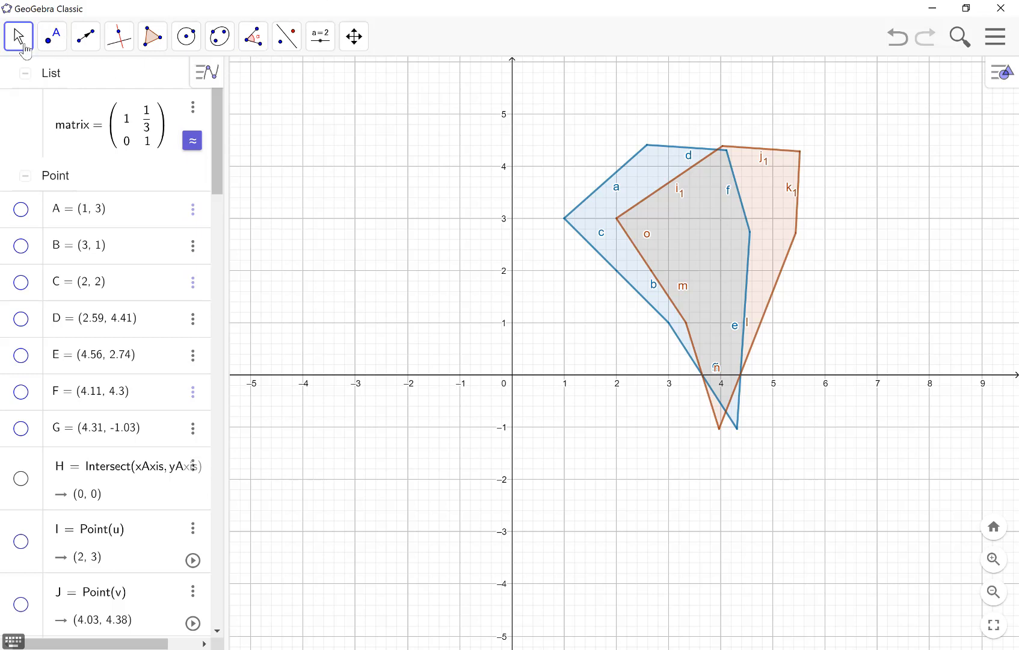
Step: Create a number slider p with a minimum of -2pi and a maximum of 2pi in the empty area beside the polygons
{"action": "left_click", "coordinate": [327, 51]}
{"action": "left_click", "coordinate": [337, 76]}
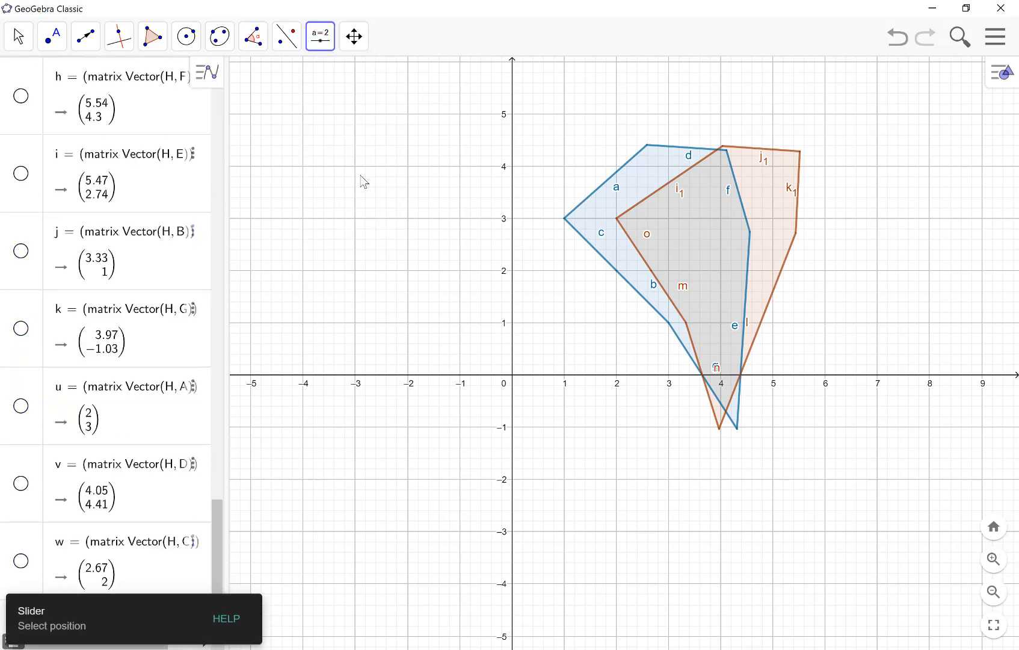
{"action": "left_click", "coordinate": [360, 180]}
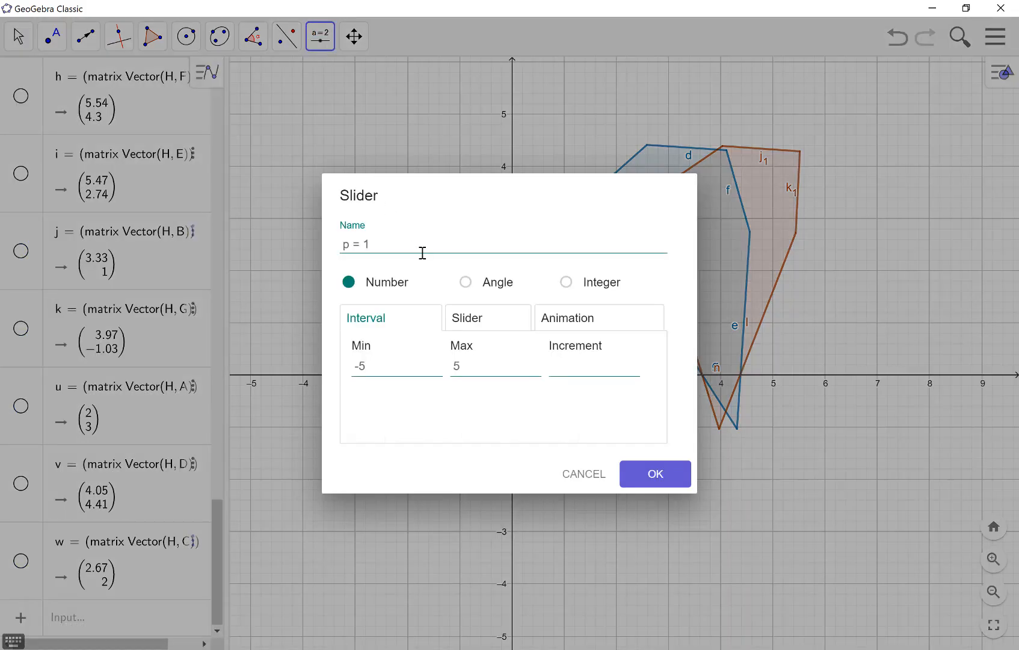
{"action": "left_click", "coordinate": [381, 376]}
{"action": "key", "text": "BackSpace"}
{"action": "type", "text": "2pi"}
{"action": "left_click", "coordinate": [460, 368]}
{"action": "key", "text": "BackSpace"}
{"action": "type", "text": "2pi"}
{"action": "key", "text": "Return"}
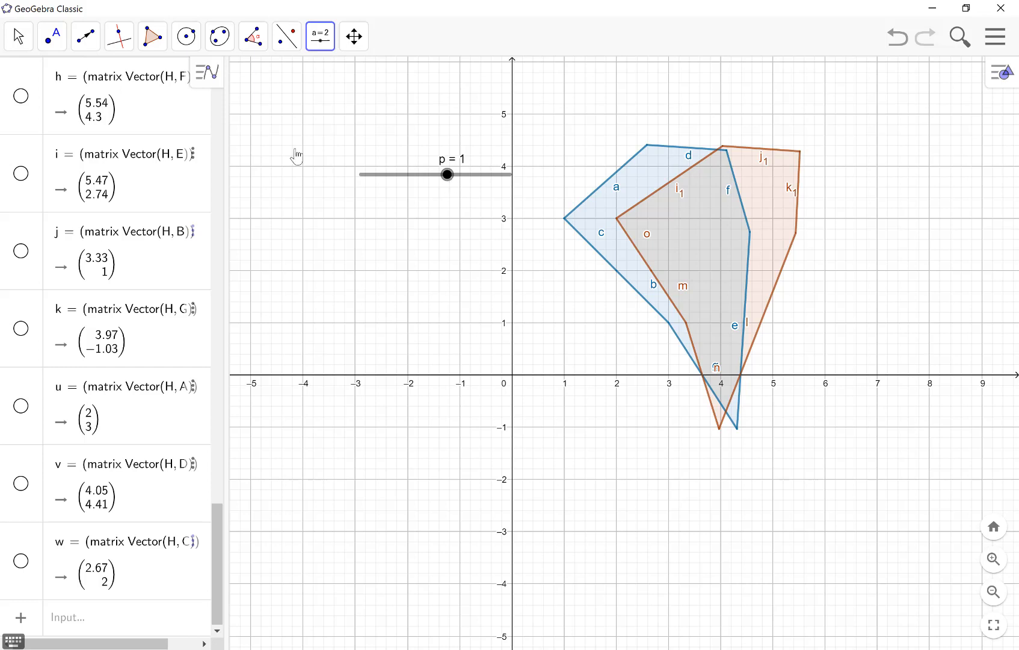
Step: Switch to the Move tool and set slider p to about 0.22
{"action": "left_click", "coordinate": [26, 43]}
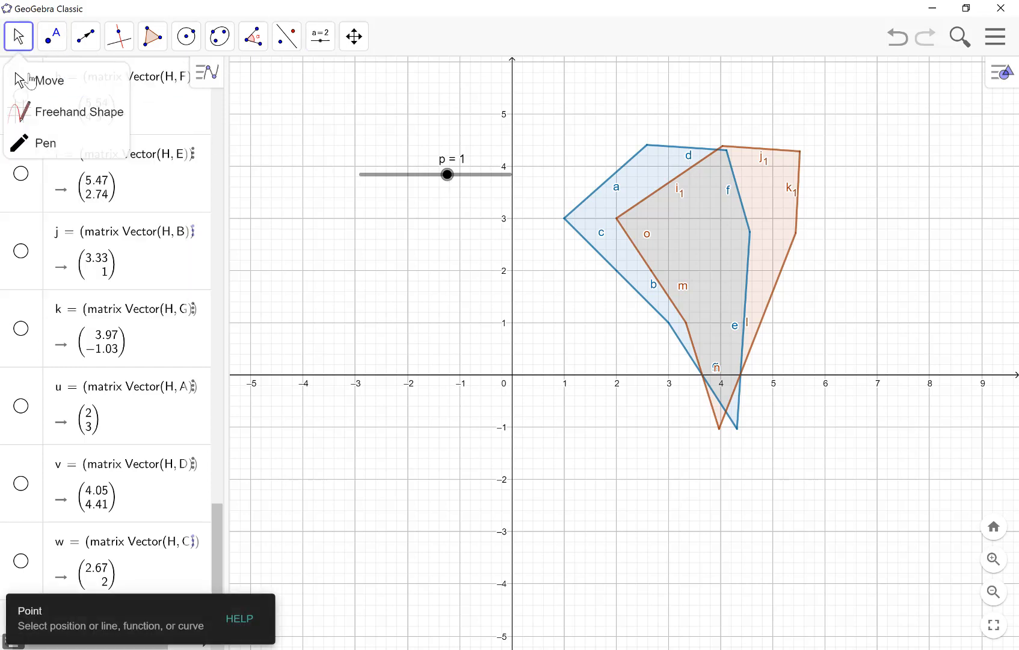
{"action": "left_click", "coordinate": [30, 81]}
{"action": "mouse_move", "coordinate": [419, 181]}
{"action": "left_mouse_down"}
{"action": "mouse_move", "coordinate": [362, 187]}
{"action": "mouse_move", "coordinate": [484, 197]}
{"action": "mouse_move", "coordinate": [502, 181]}
{"action": "mouse_move", "coordinate": [406, 196]}
{"action": "mouse_move", "coordinate": [438, 175]}
{"action": "left_mouse_up"}
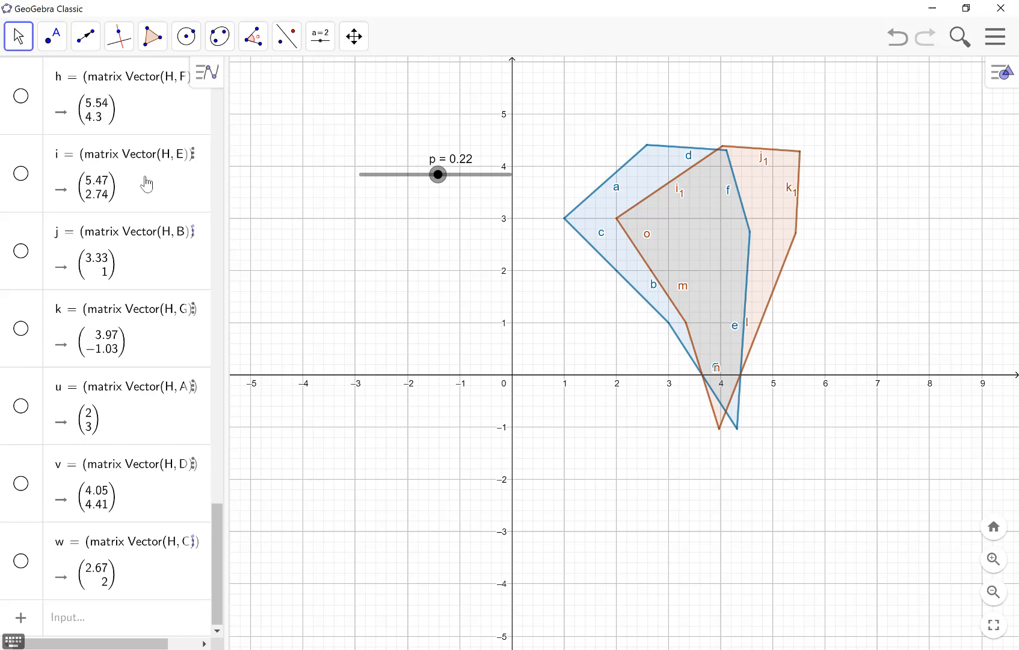
Step: Replace the entries in the matrix's first row with cos(p) and sin(p)
{"action": "scroll", "coordinate": [146, 185], "scroll_direction": "up", "scroll_amount": 15}
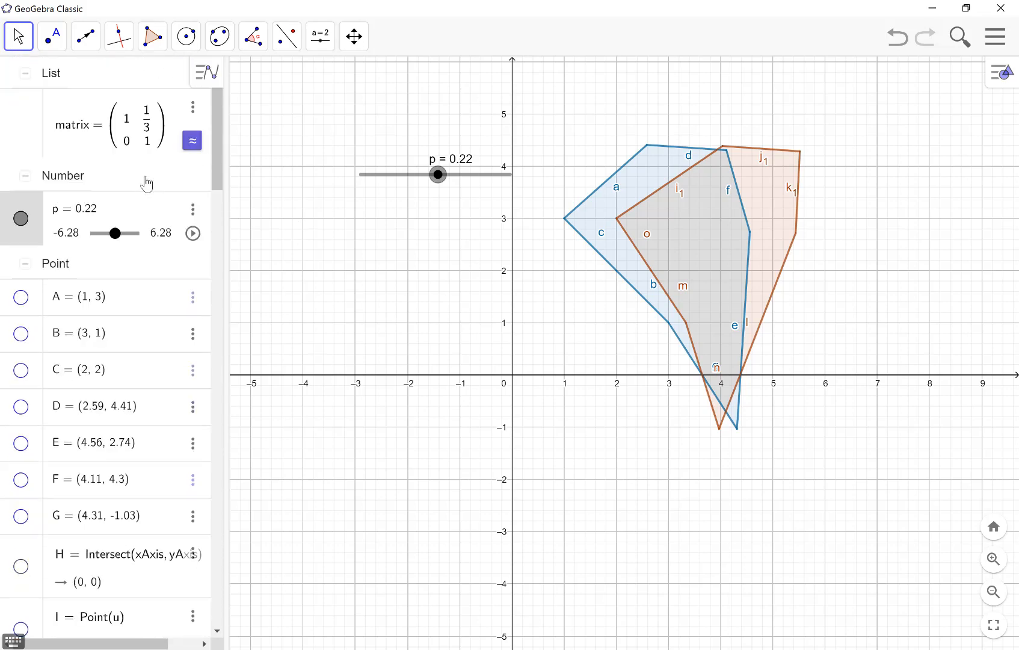
{"action": "left_click", "coordinate": [123, 116]}
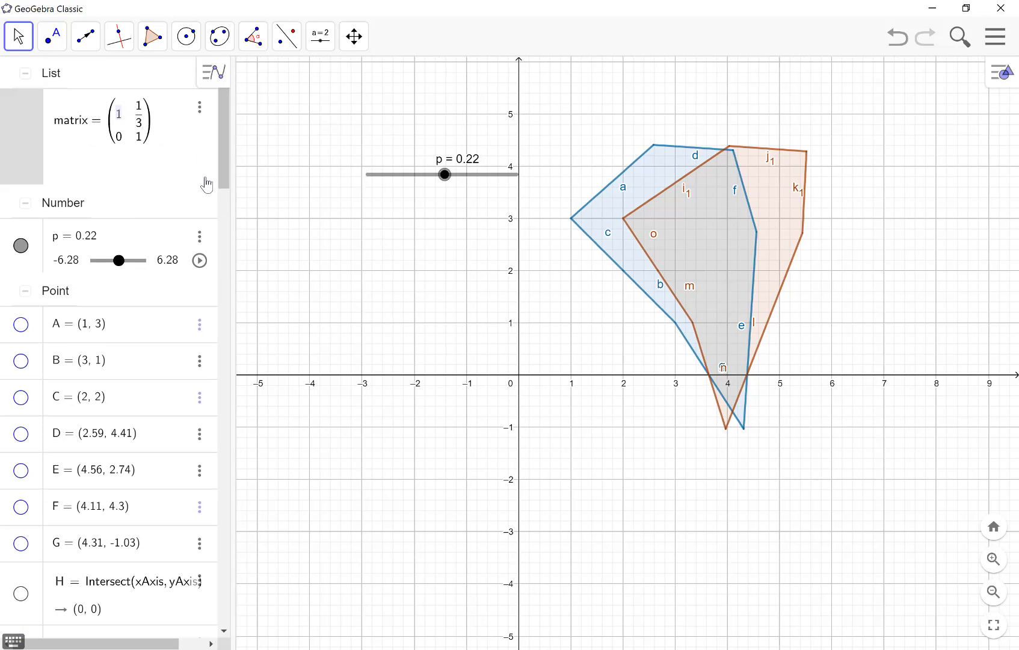
{"action": "type", "text": "cos(p"}
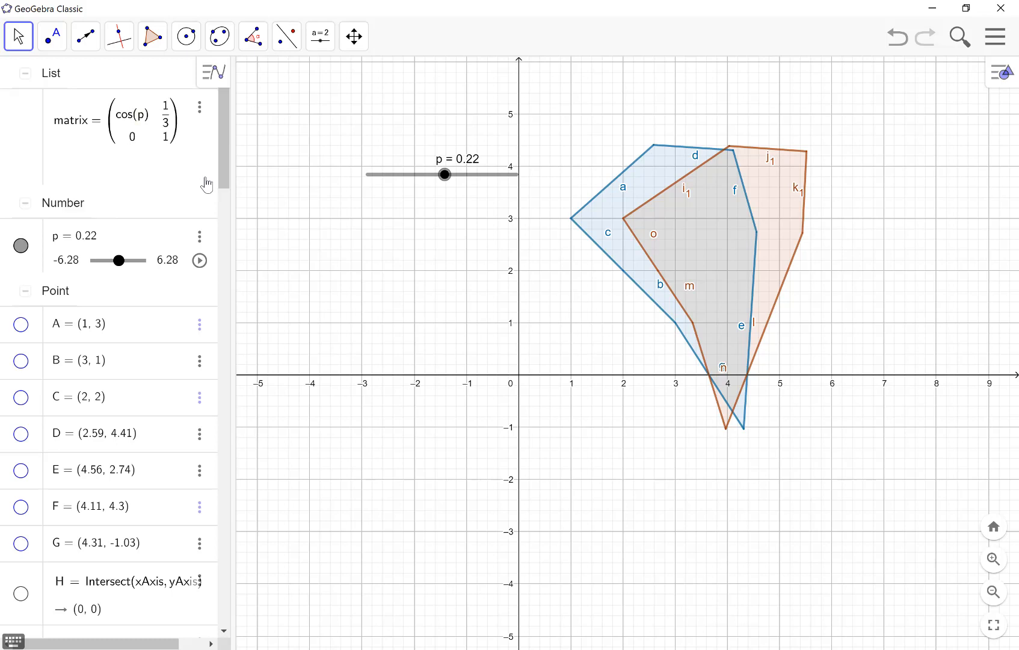
{"action": "key", "text": "Right"}
{"action": "key", "text": "Delete"}
{"action": "type", "text": "sin(p"}
Step: Replace the entries in the matrix's second row with -sin(p) and cos(p), and apply the rotation matrix
{"action": "key", "text": "Right"}
{"action": "key", "text": "Right"}
{"action": "key", "text": "Delete"}
{"action": "type", "text": "-sin(p"}
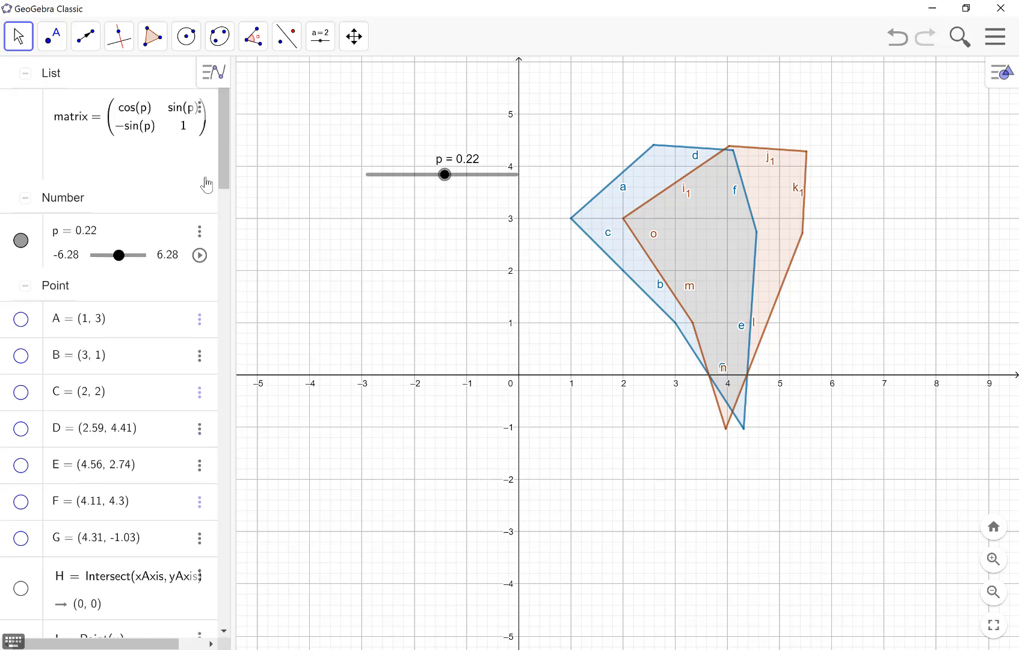
{"action": "key", "text": "Right"}
{"action": "key", "text": "Right"}
{"action": "key", "text": "Delete"}
{"action": "type", "text": "cos(p"}
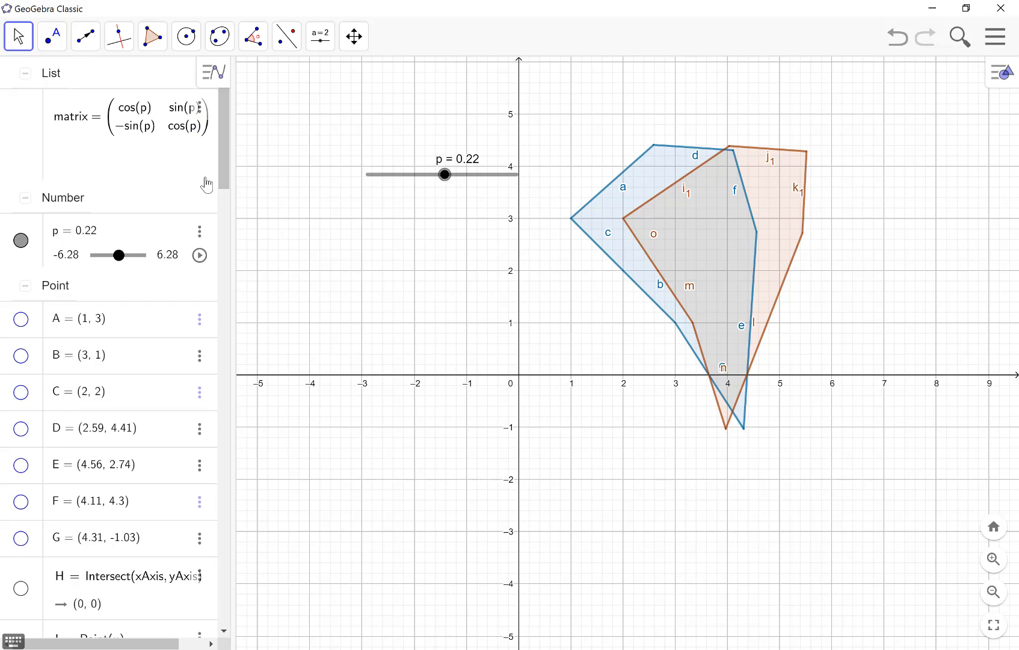
{"action": "key", "text": "Return"}
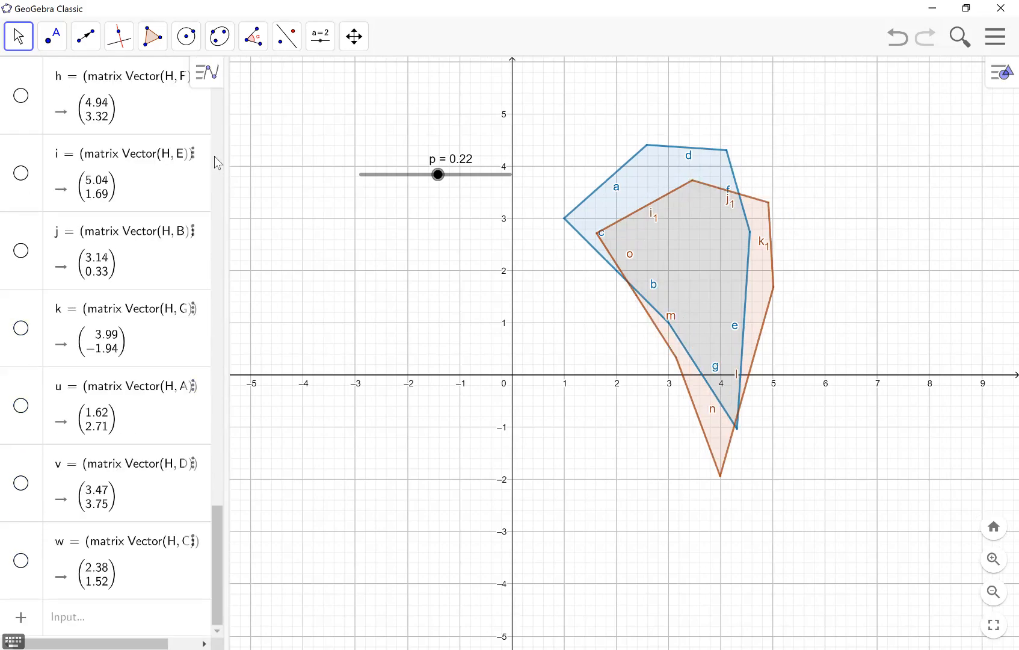
Step: Rotate the transformed polygon by moving slider p to about 4.82 and back to its minimum of -6.28, checking the evaluated matrix
{"action": "left_click_drag", "start_coordinate": [444, 181], "coordinate": [505, 172]}
{"action": "scroll", "coordinate": [171, 211], "scroll_direction": "up", "scroll_amount": 1}
{"action": "scroll", "coordinate": [171, 210], "scroll_direction": "up", "scroll_amount": 15}
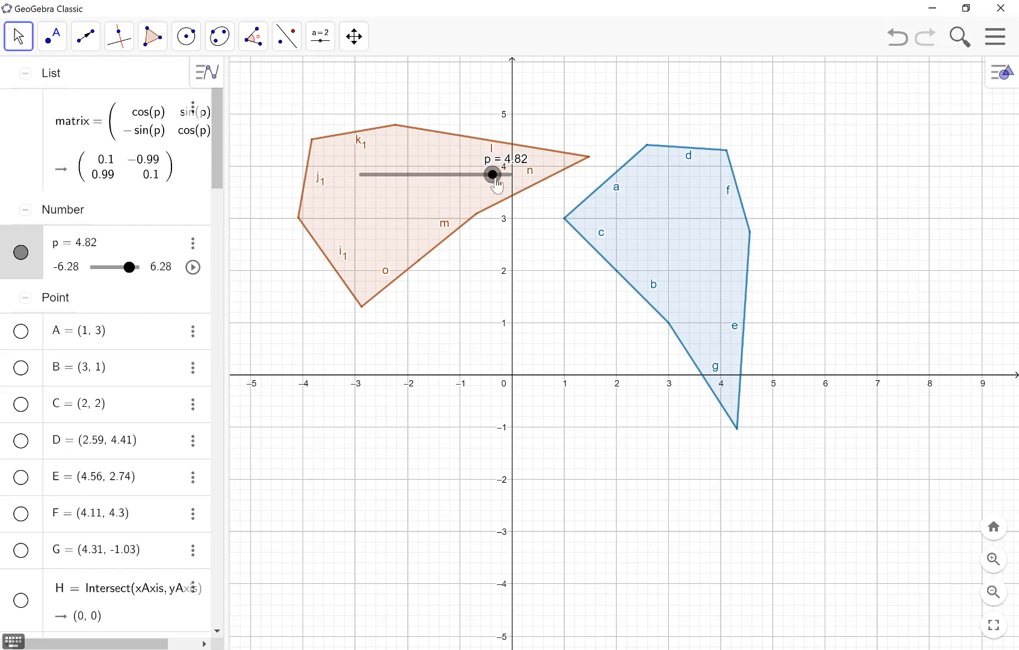
{"action": "left_click_drag", "start_coordinate": [493, 186], "coordinate": [321, 218]}
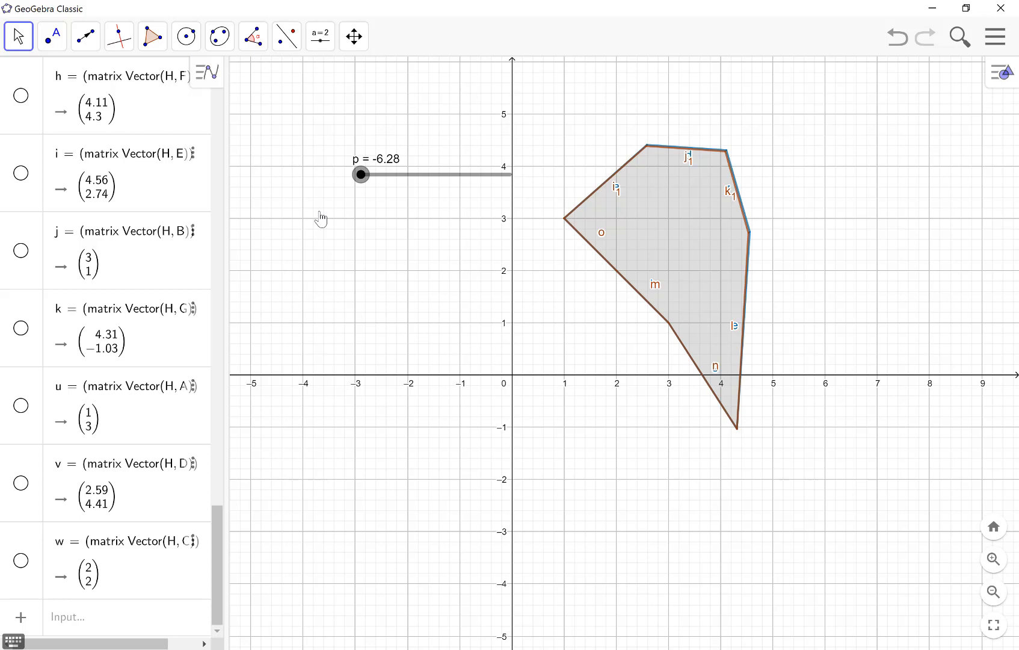
{"action": "scroll", "coordinate": [129, 295], "scroll_direction": "up", "scroll_amount": 15}
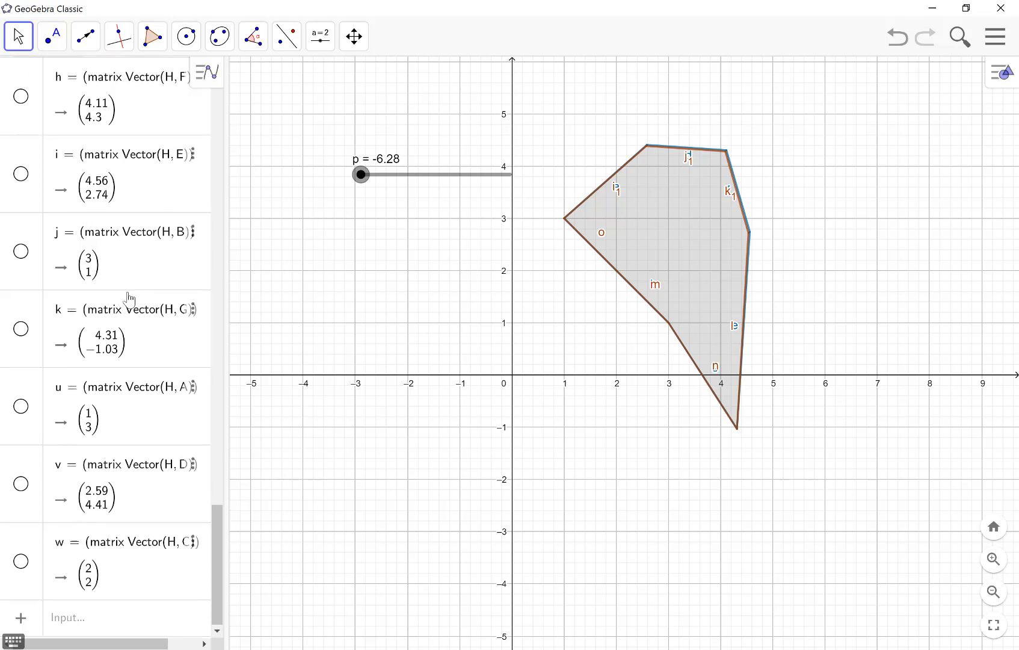
{"action": "scroll", "coordinate": [130, 299], "scroll_direction": "up", "scroll_amount": 8}
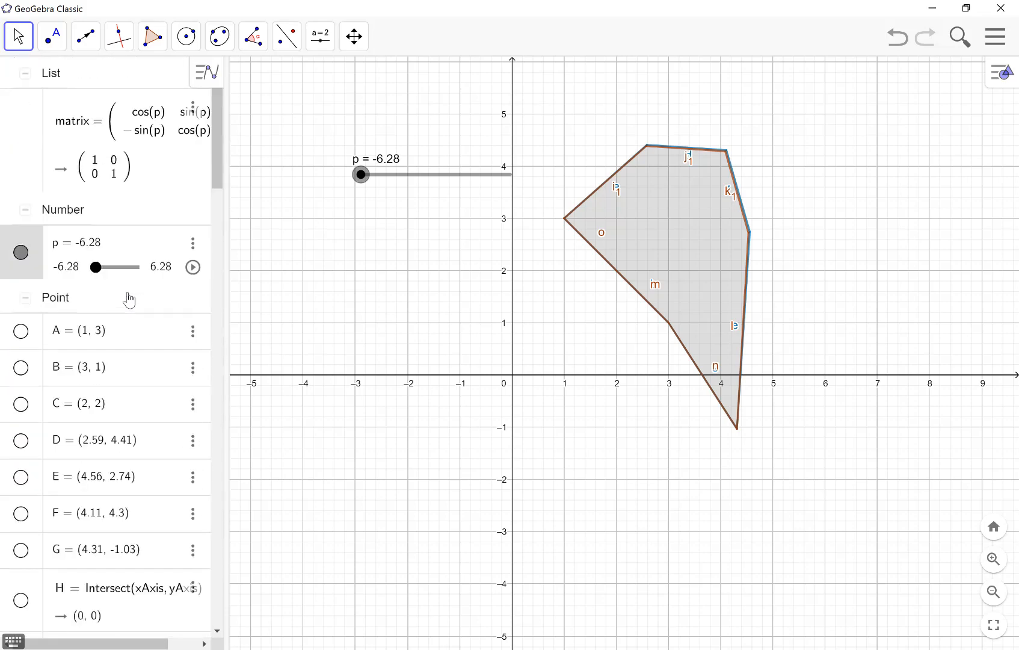